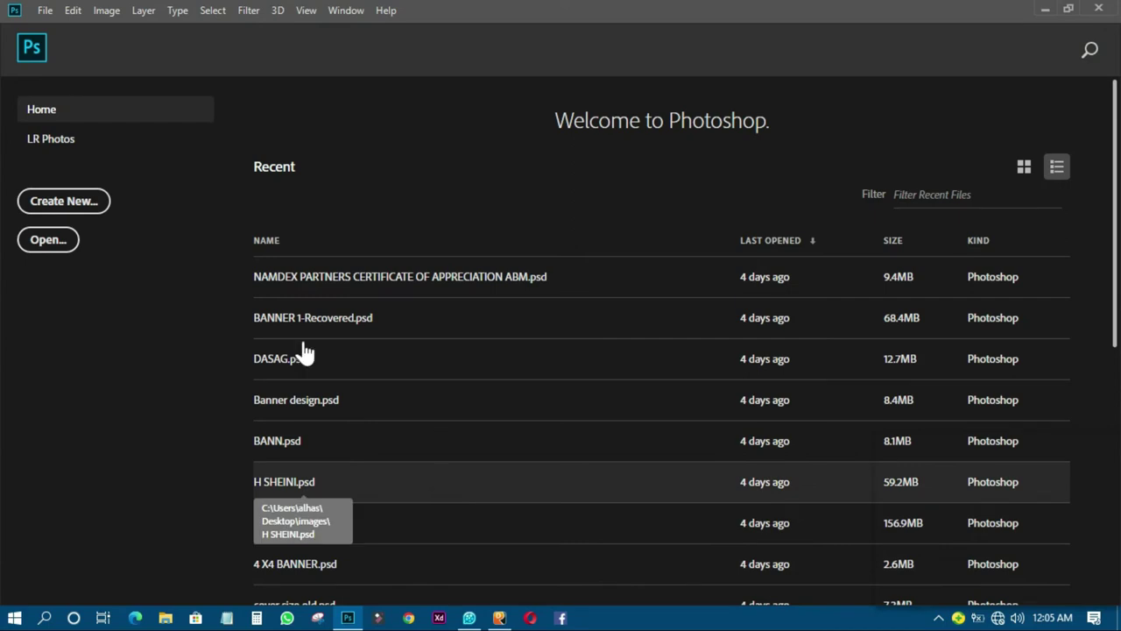
Step: Create a new document named RAY LOVE, 7 × 2 inches at 300 pixels/inch in RGB with a white background
left_click(85, 198)
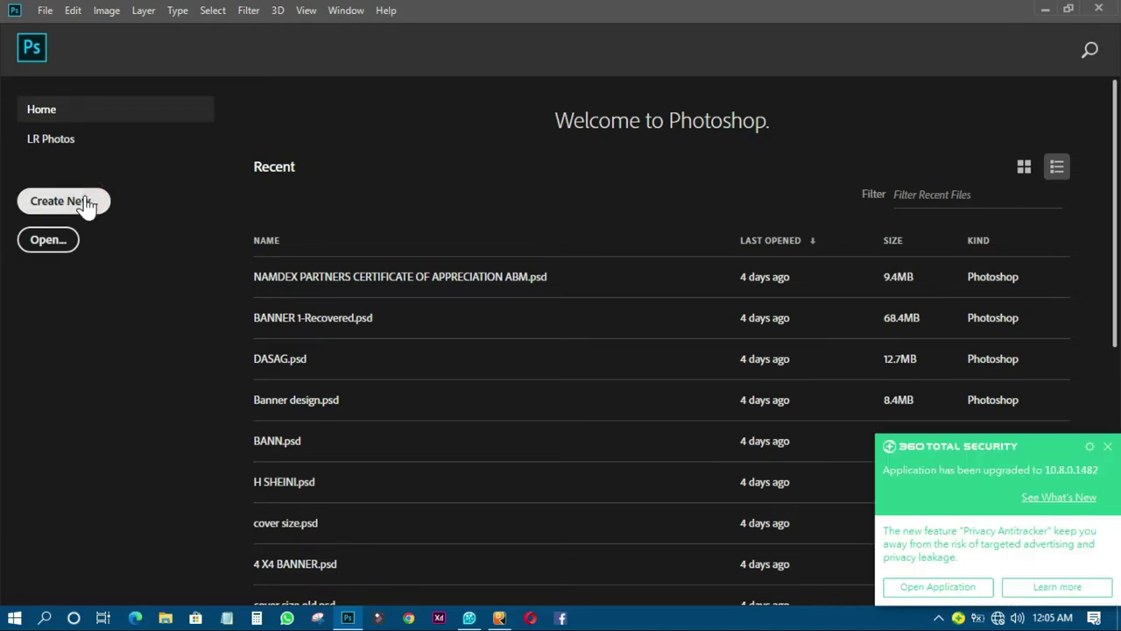
left_click(504, 179)
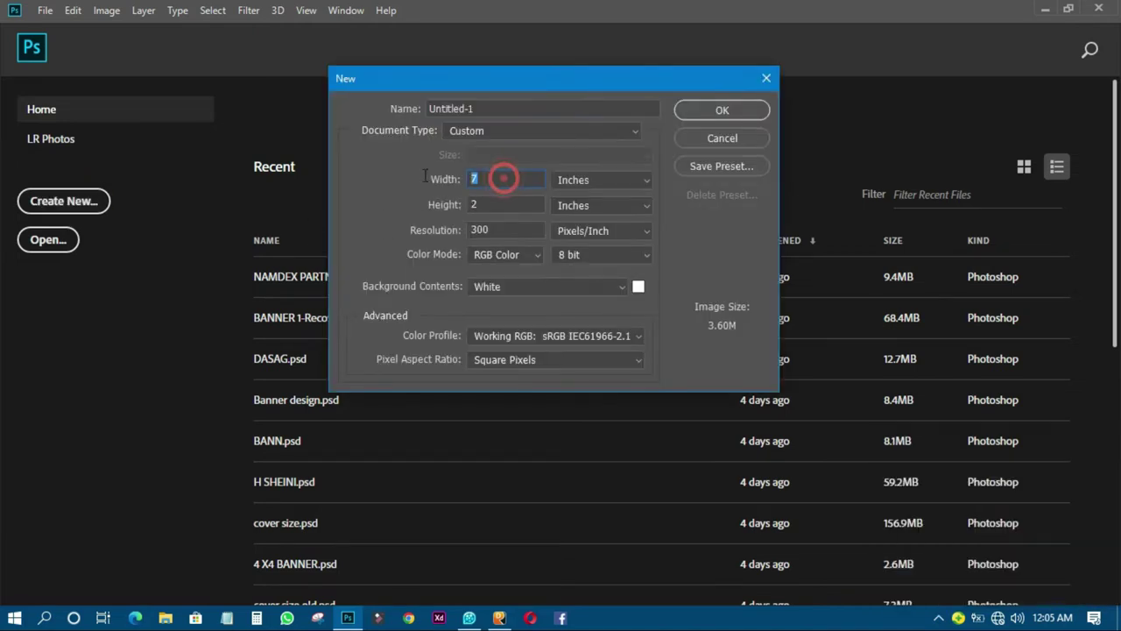
key("Tab")
left_click(409, 110)
type("RAY LOVE")
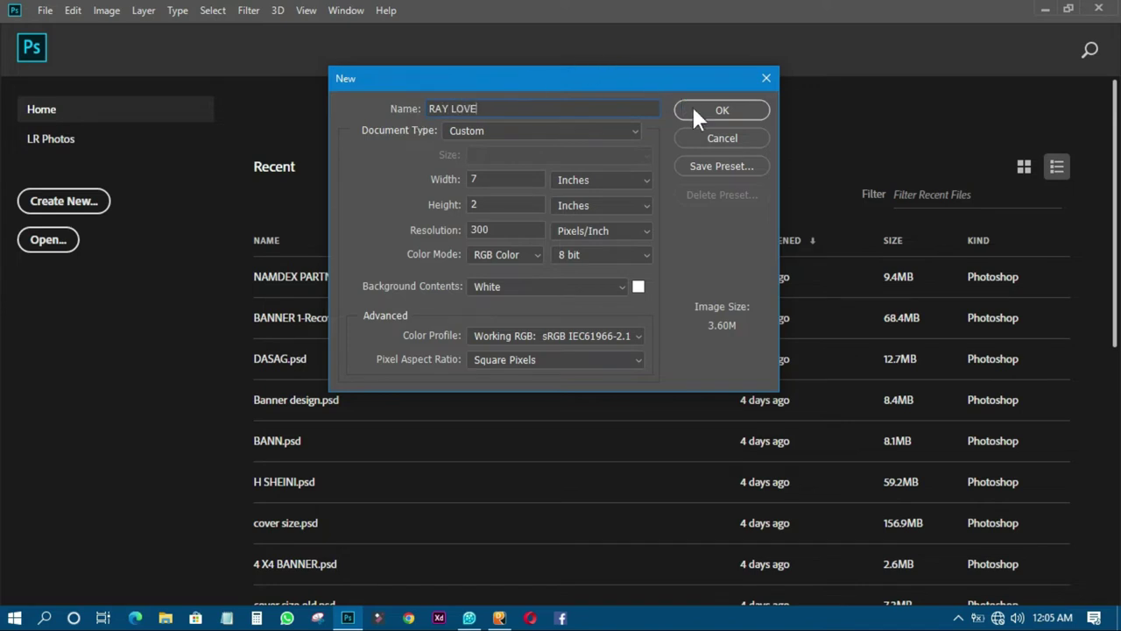
left_click(694, 111)
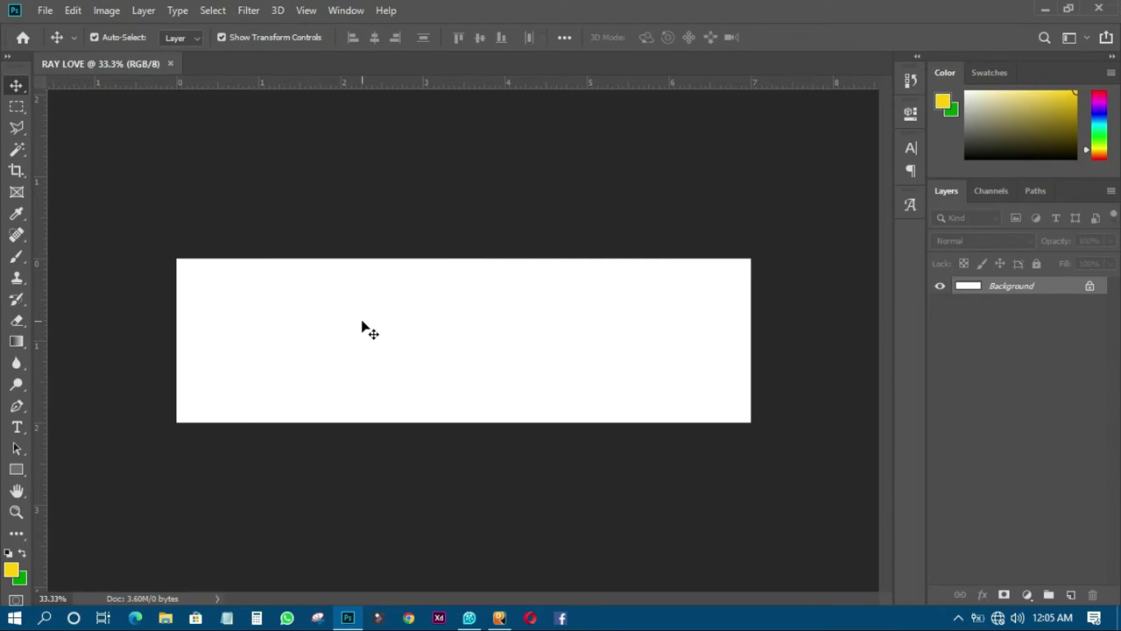
Step: Add a gradient fill layer above the background using the orange-to-yellow preset gradient
left_click(1029, 595)
left_click(1009, 316)
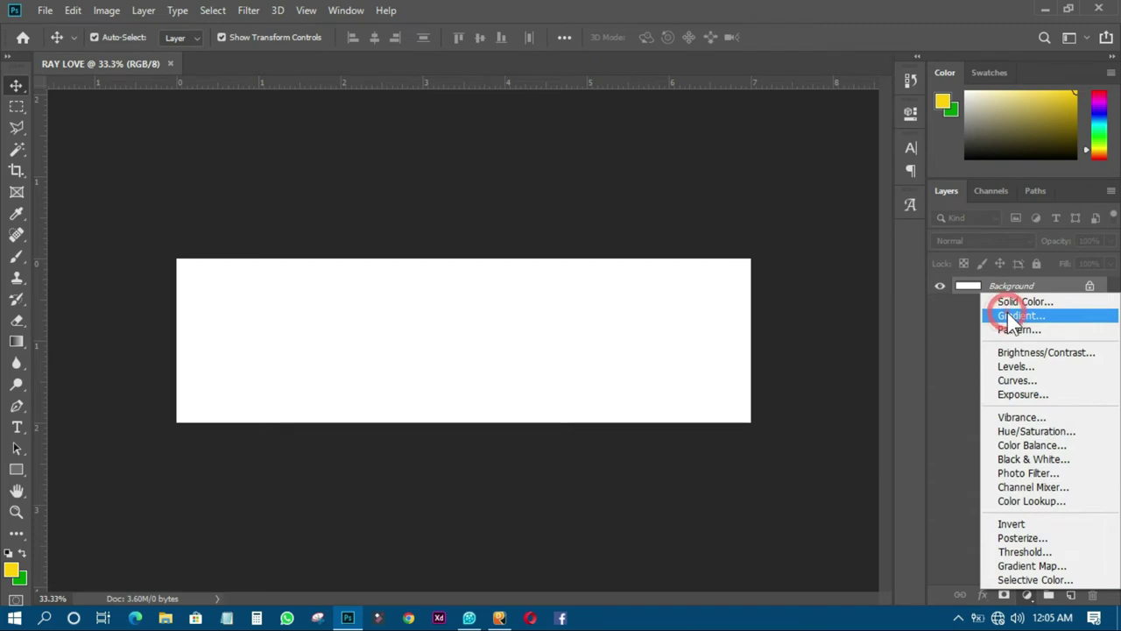
left_click(937, 150)
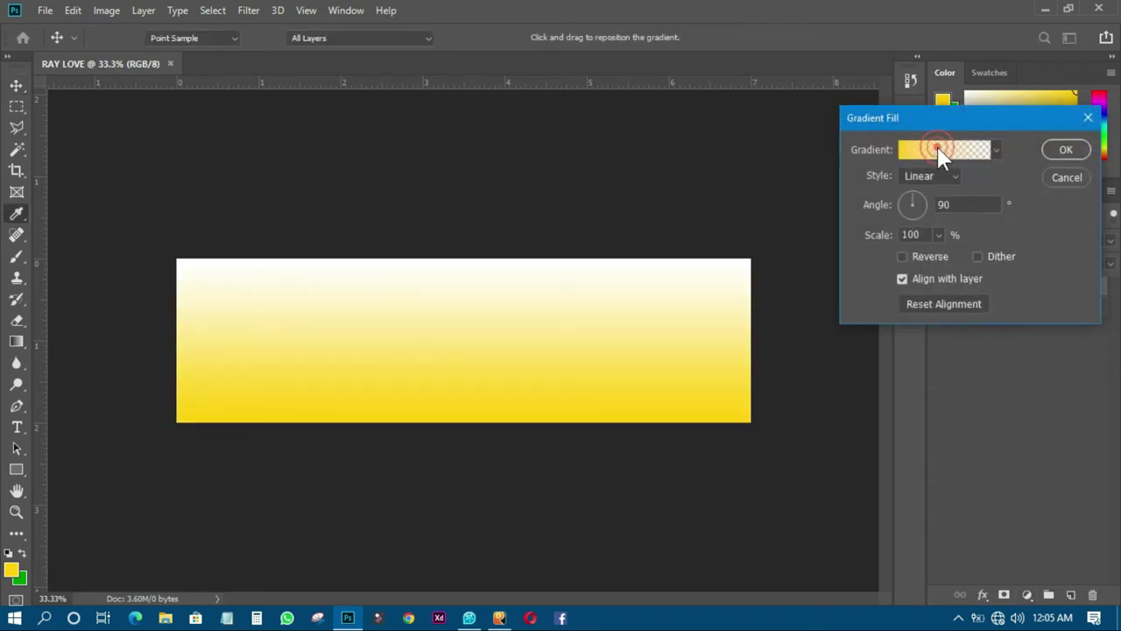
left_click(900, 216)
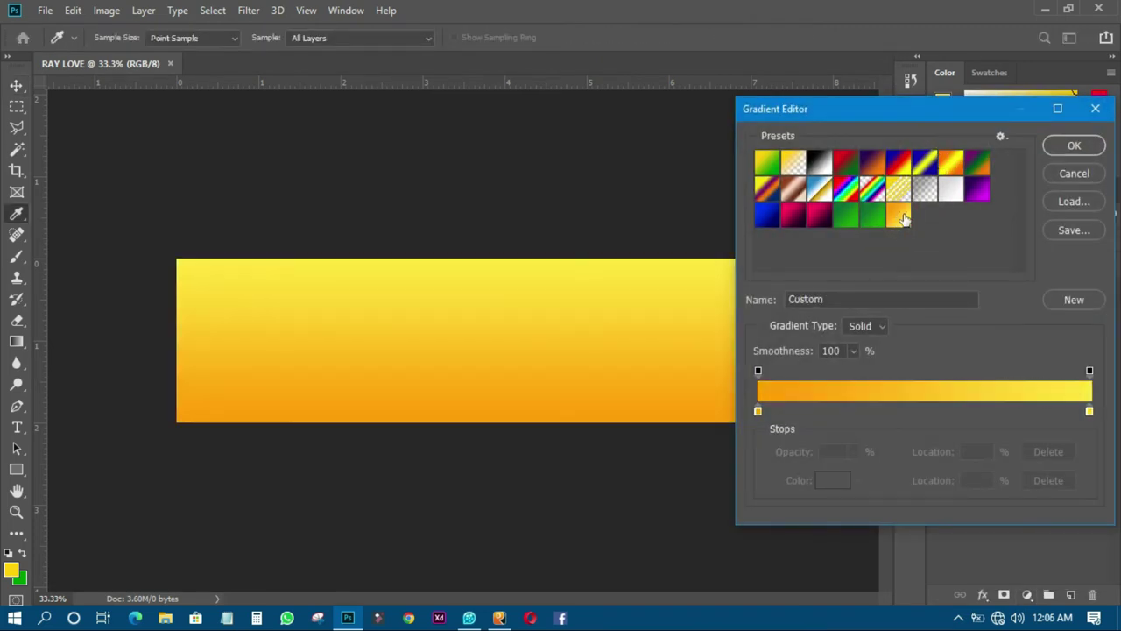
left_click(1073, 149)
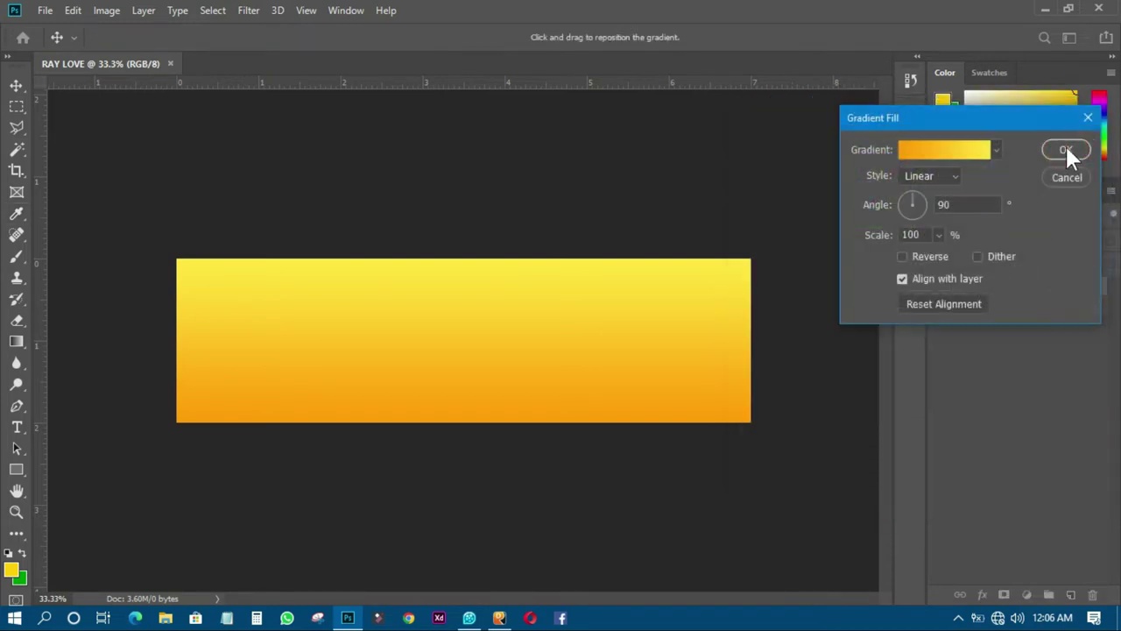
Step: Make the gradient fill radial and reversed with an angle of 13°, and apply it
left_click(930, 176)
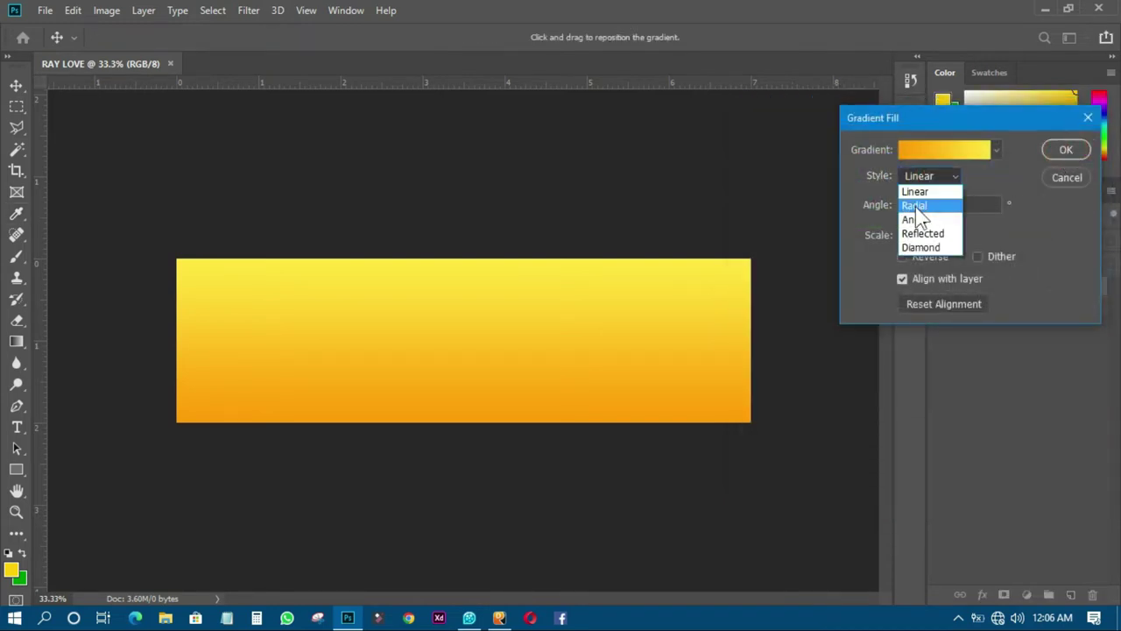
left_click(916, 206)
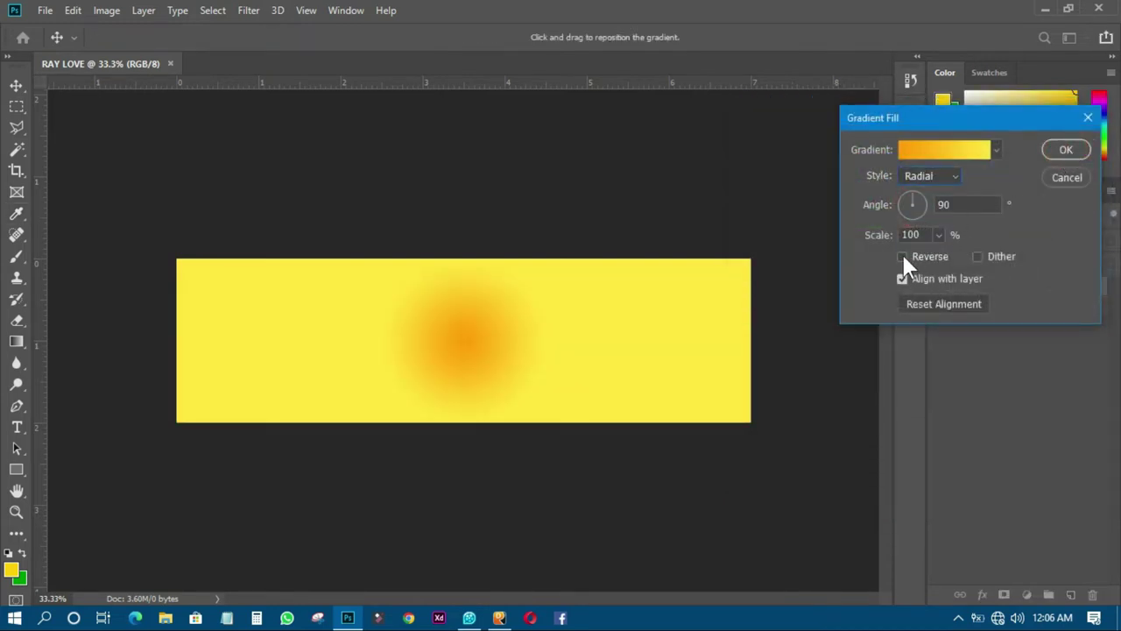
left_click(902, 256)
double_click(957, 205)
type("13")
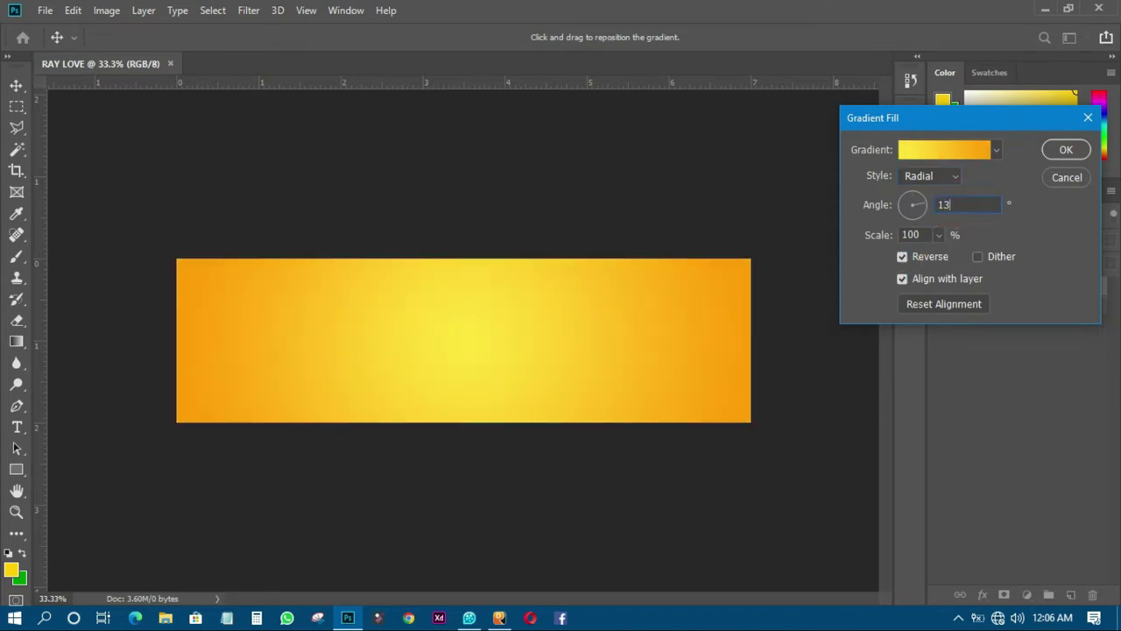
left_click(1066, 152)
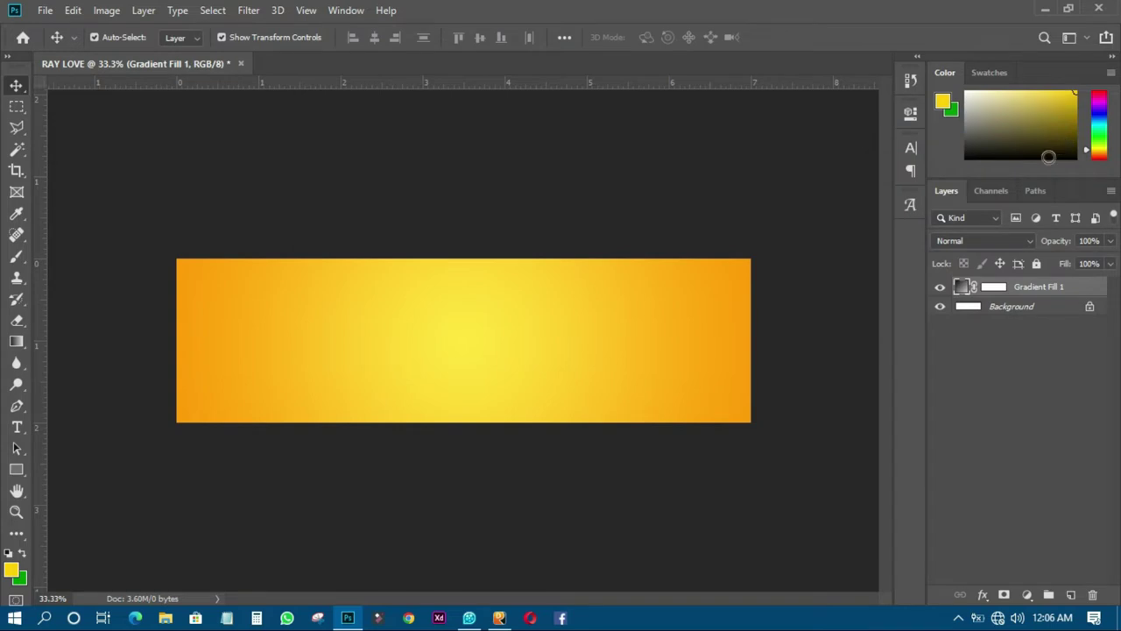
left_click(795, 230)
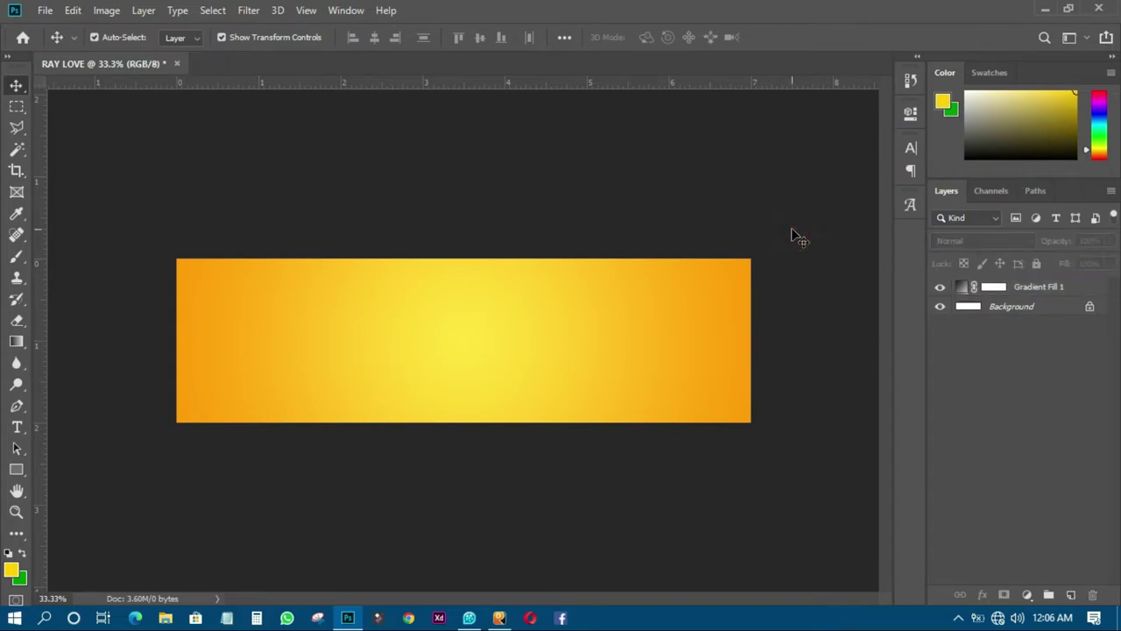
left_click(44, 10)
left_click(46, 13)
left_click(46, 13)
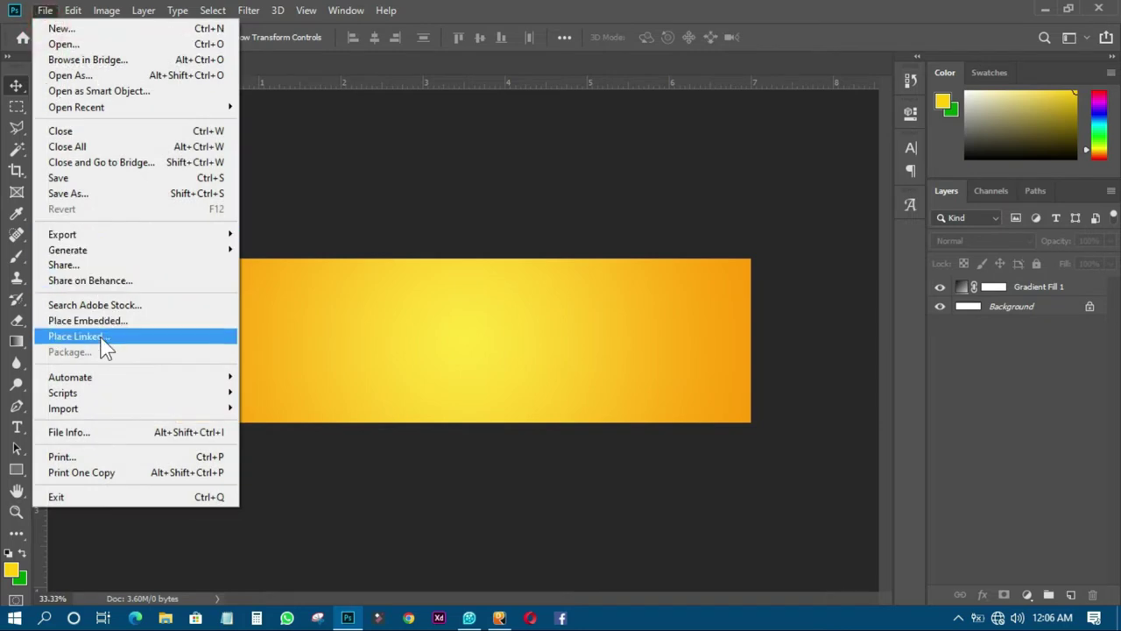
left_click(100, 338)
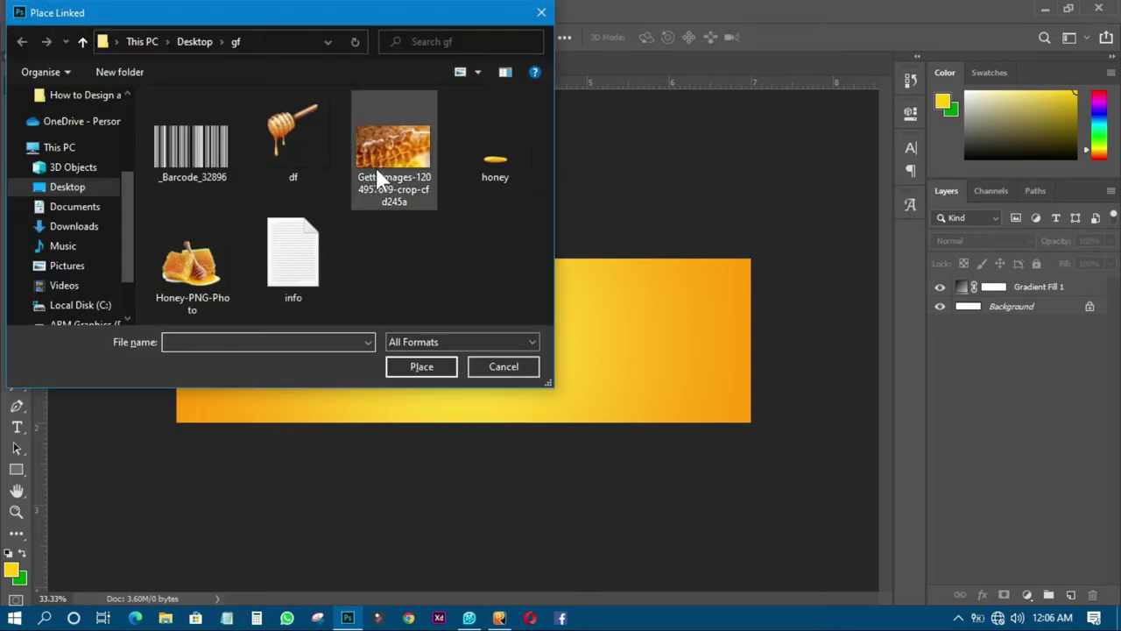
double_click(390, 167)
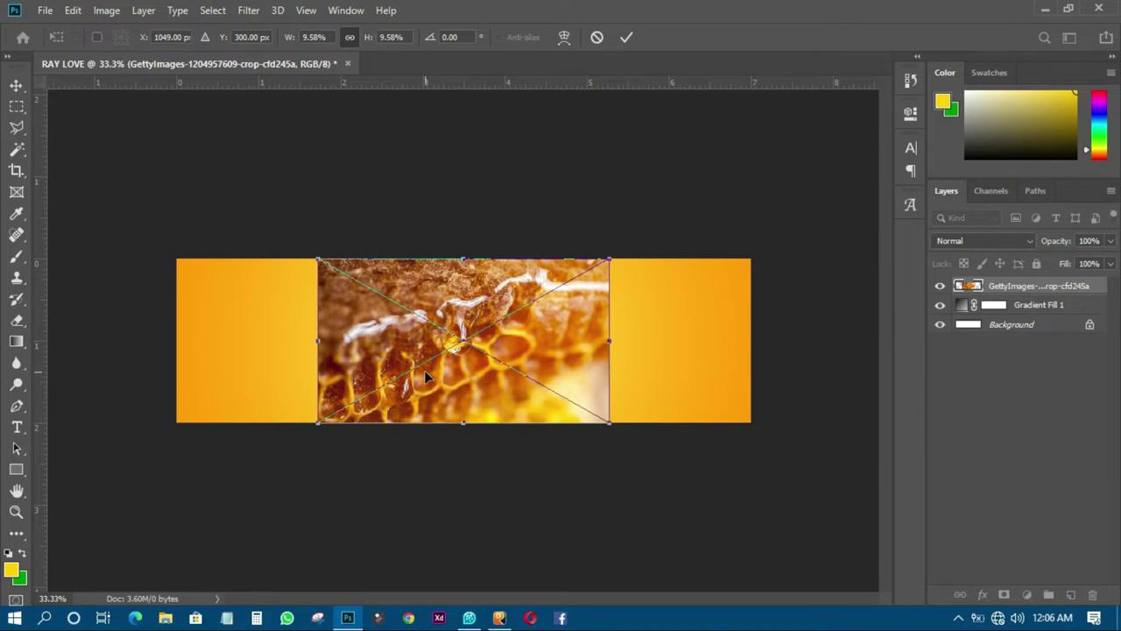
key("ctrl+minus")
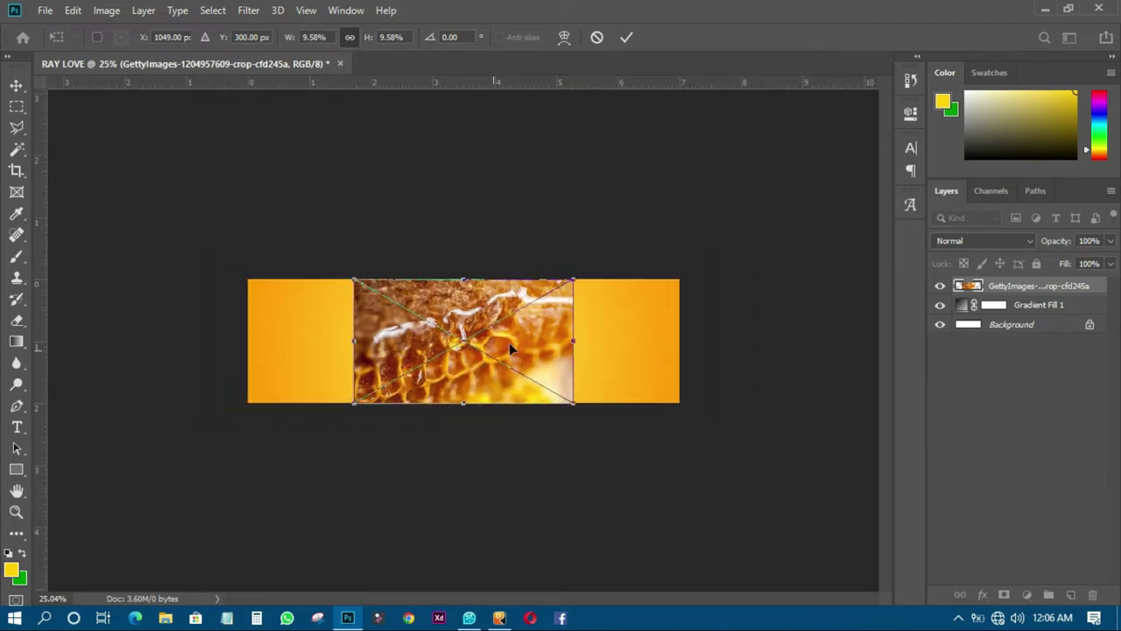
left_click_drag(574, 281, 698, 238)
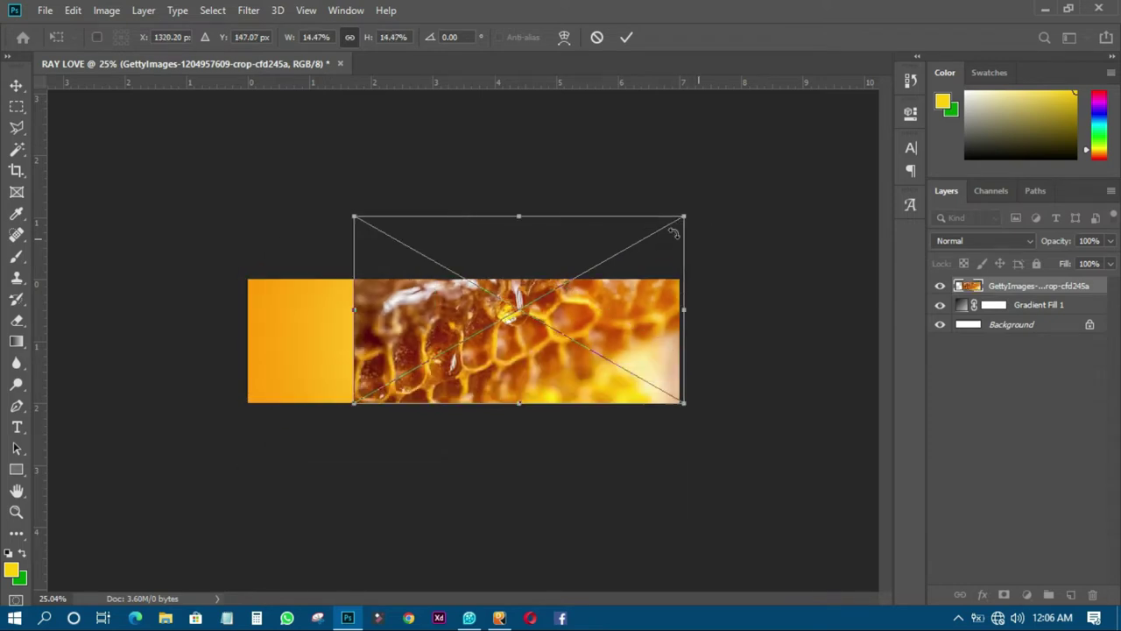
left_click(596, 37)
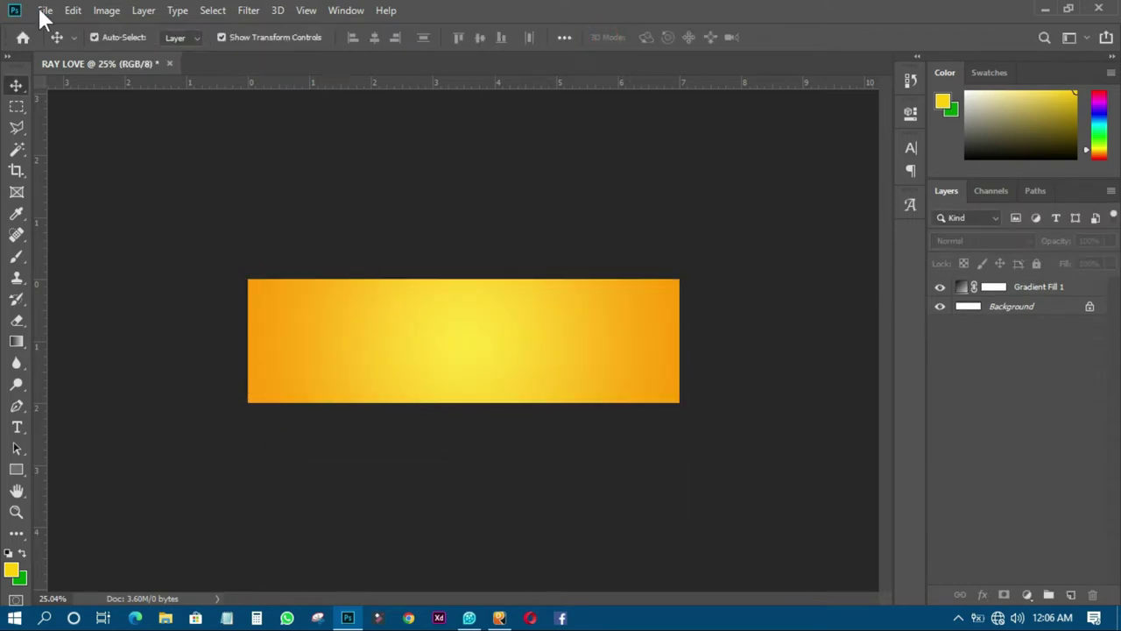
Step: Place the GettyImages honeycomb picture as a linked file and enlarge it to about 14.35% scale
left_click(43, 11)
left_click(108, 336)
double_click(394, 180)
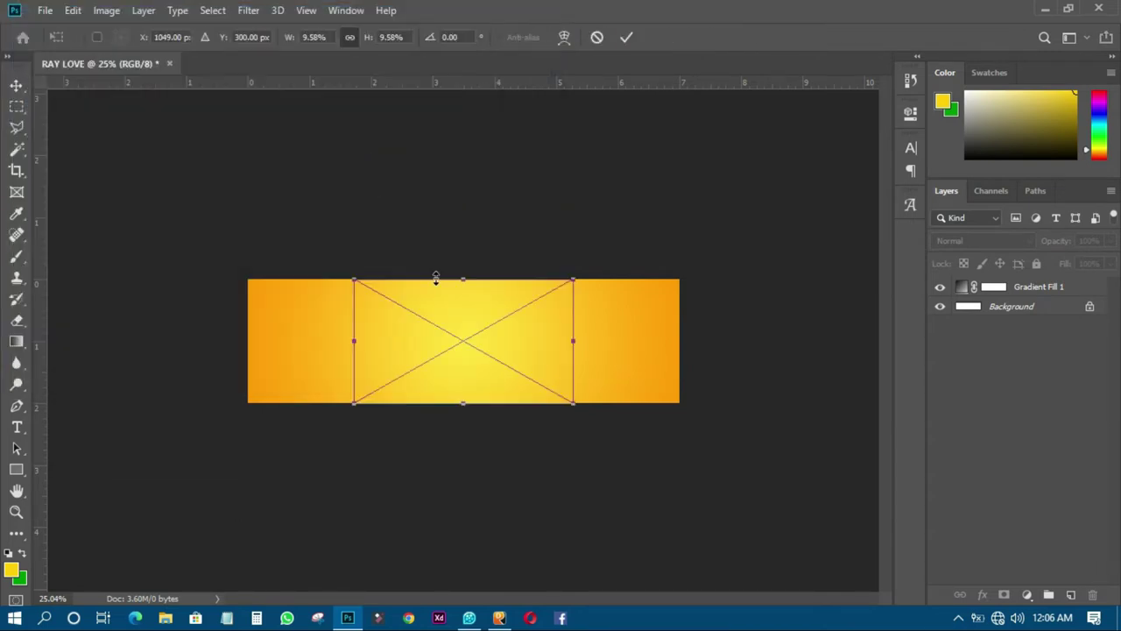
left_click_drag(577, 277, 691, 228)
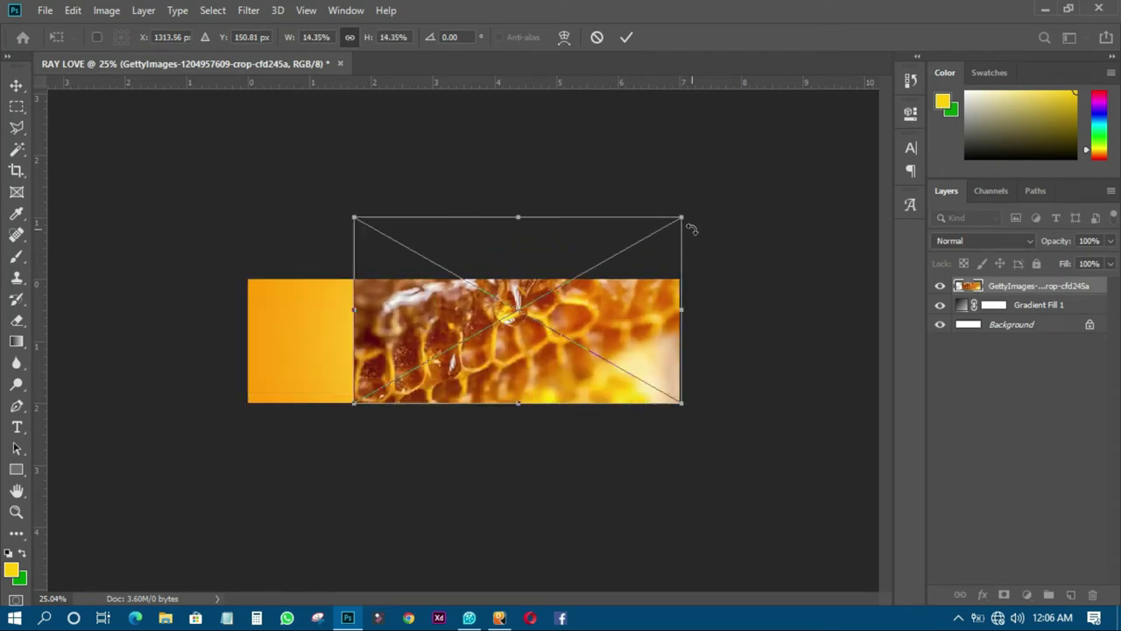
left_click(626, 37)
Step: Reposition the honeycomb picture and scale it to about 19.55% so that it covers the whole canvas
left_click_drag(549, 340, 489, 349)
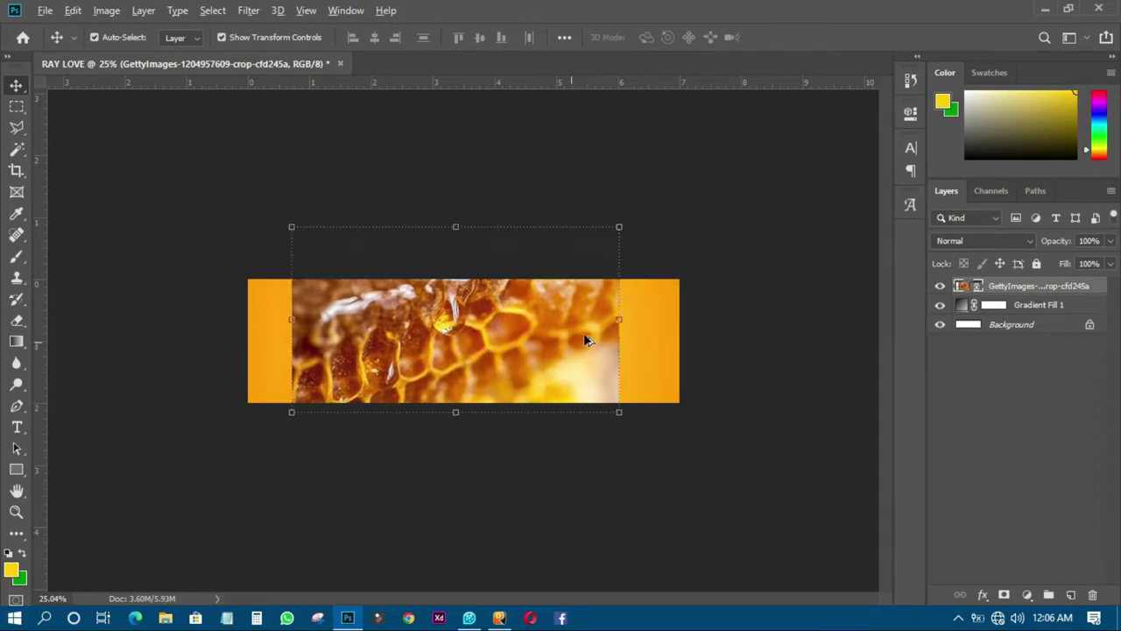
left_click_drag(618, 320, 680, 319)
left_click_drag(549, 320, 516, 322)
left_click_drag(645, 319, 686, 324)
left_click_drag(256, 326, 240, 324)
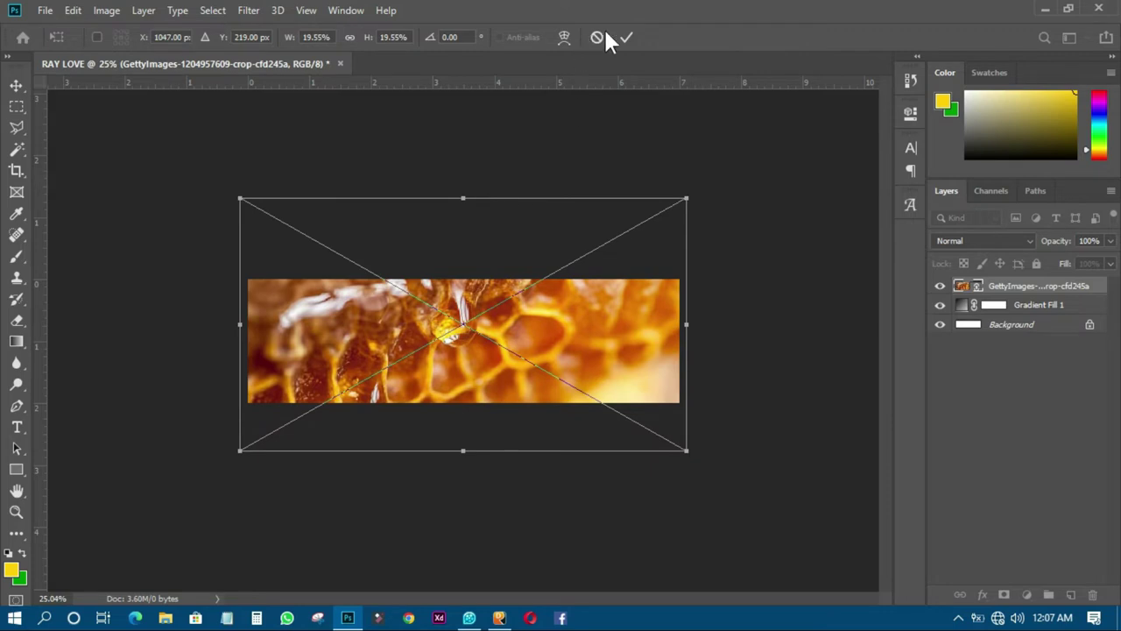
left_click(625, 37)
left_click_drag(494, 328, 495, 340)
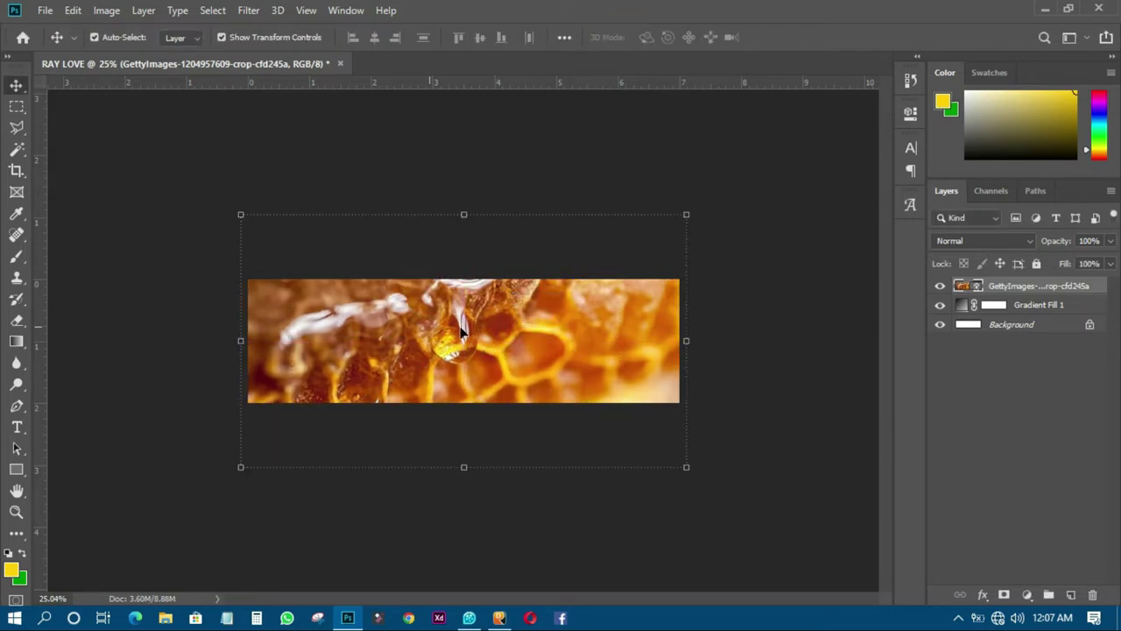
Step: Blend the honeycomb picture with Soft Light at about 74% opacity
left_click(971, 238)
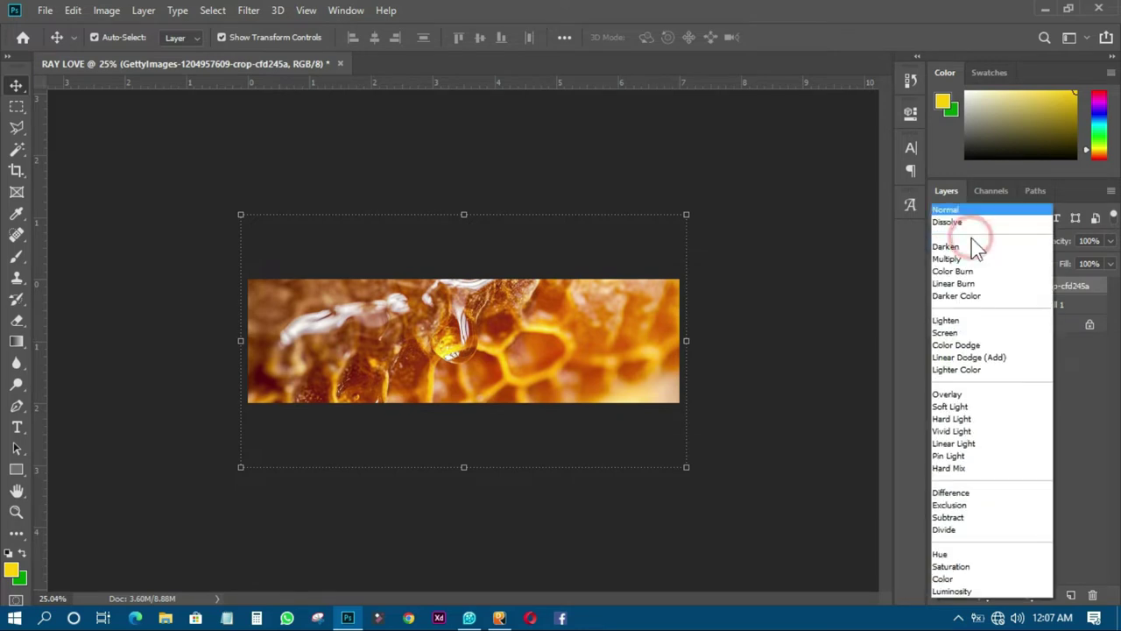
left_click(947, 401)
left_click(1110, 241)
left_click_drag(1109, 262, 1091, 268)
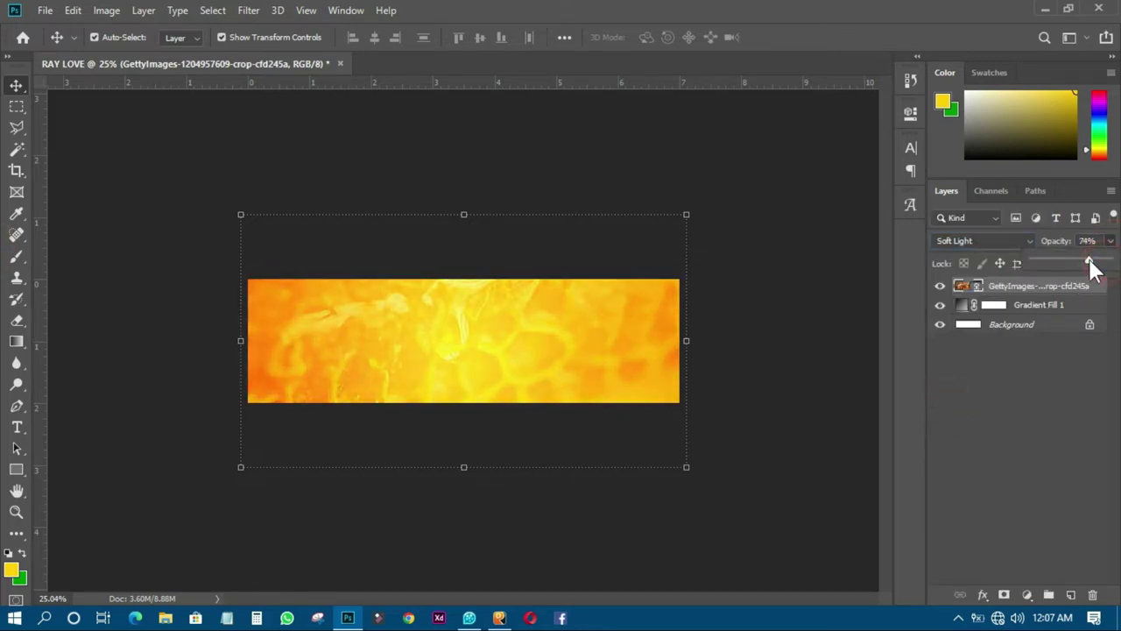
left_click(758, 297)
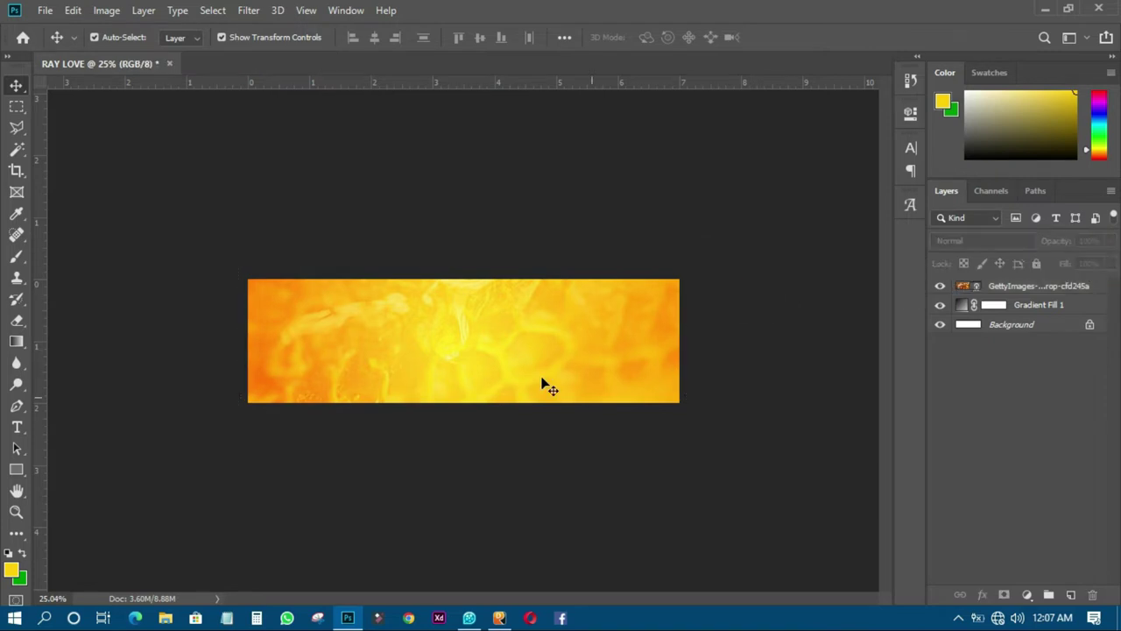
Step: Draw a rectangle shape about 684 × 1170 px over the middle of the canvas, extending past its upper and lower edges
left_click(18, 471)
left_click(17, 467)
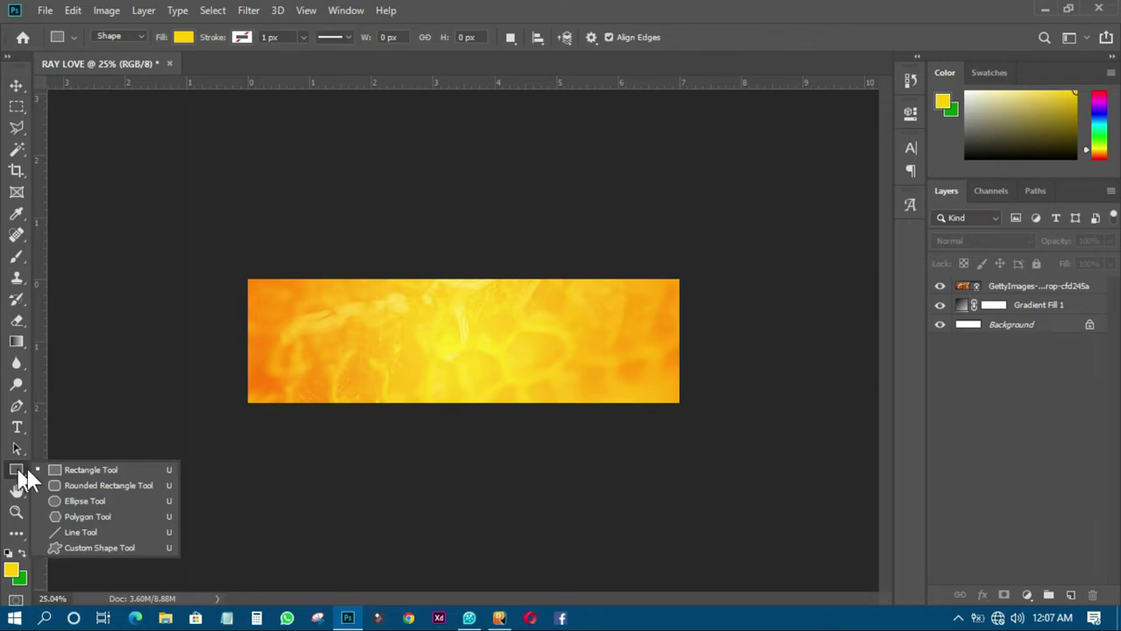
left_click(89, 468)
left_click_drag(403, 221, 543, 463)
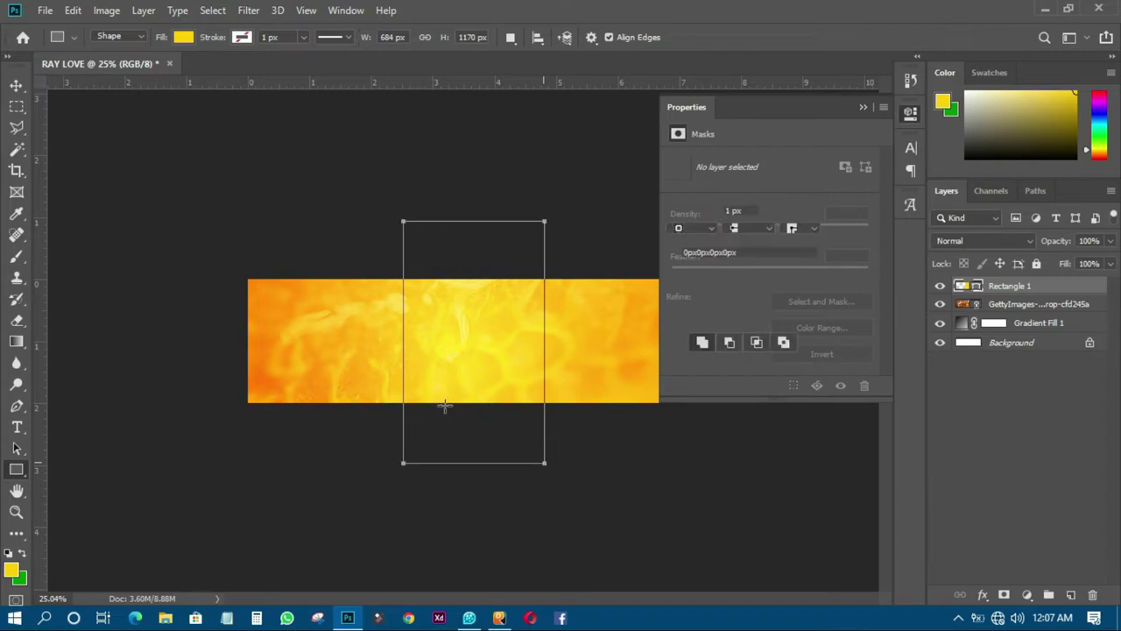
Step: Change the rectangle's fill color to white
double_click(964, 288)
left_click(862, 166)
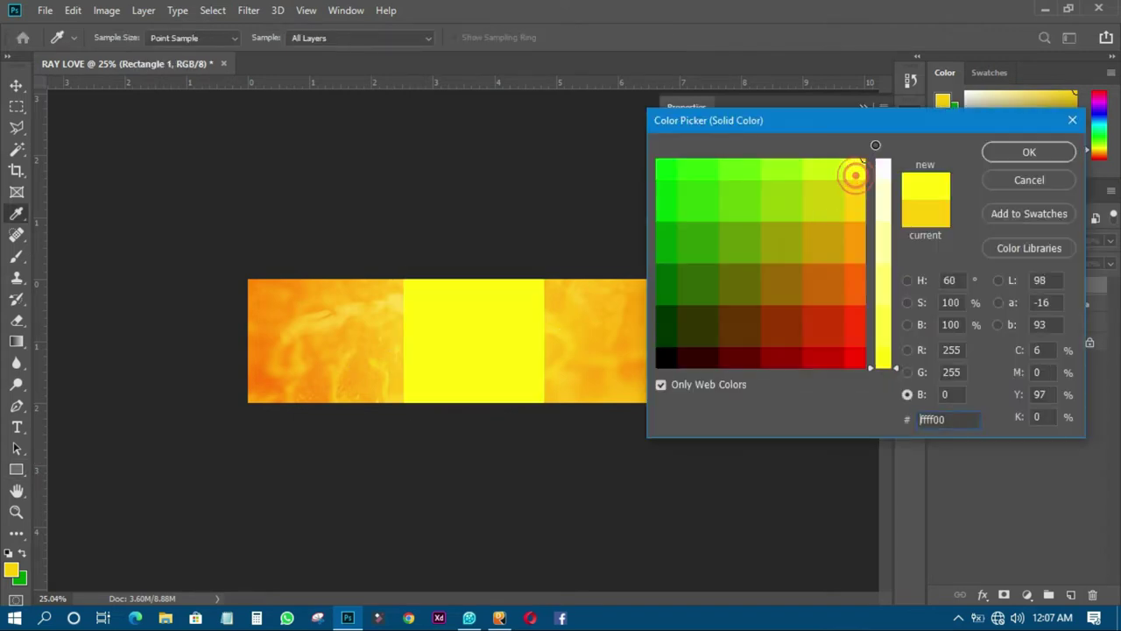
left_click(883, 162)
left_click(1010, 152)
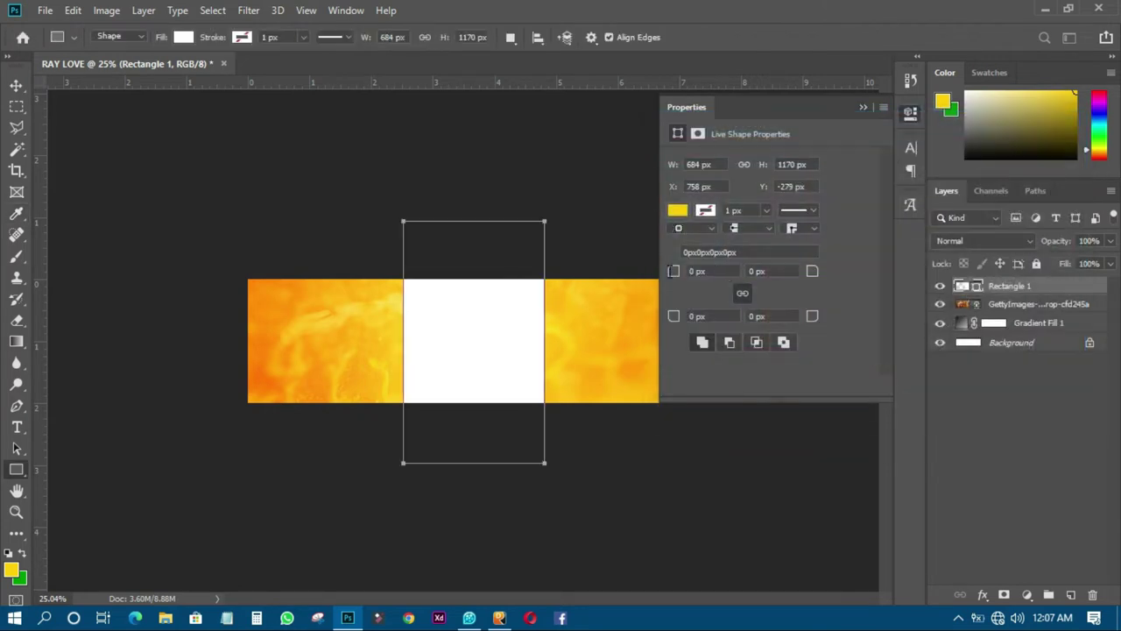
Step: Center the white rectangle horizontally and vertically on the canvas
left_click(16, 85)
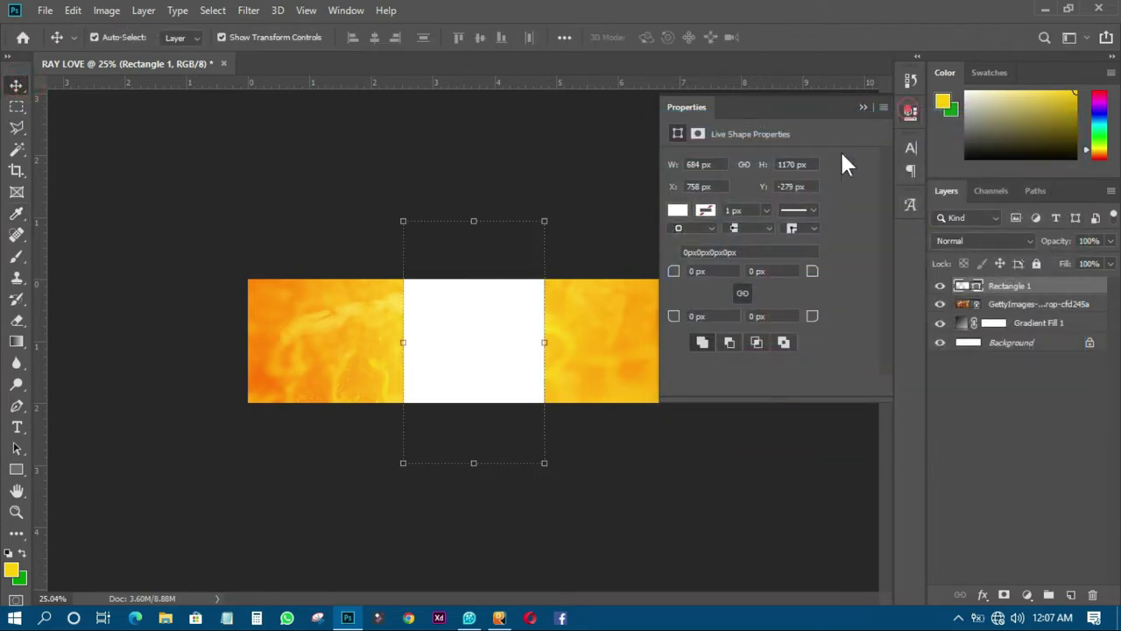
left_click(910, 114)
left_click_drag(484, 330, 464, 336)
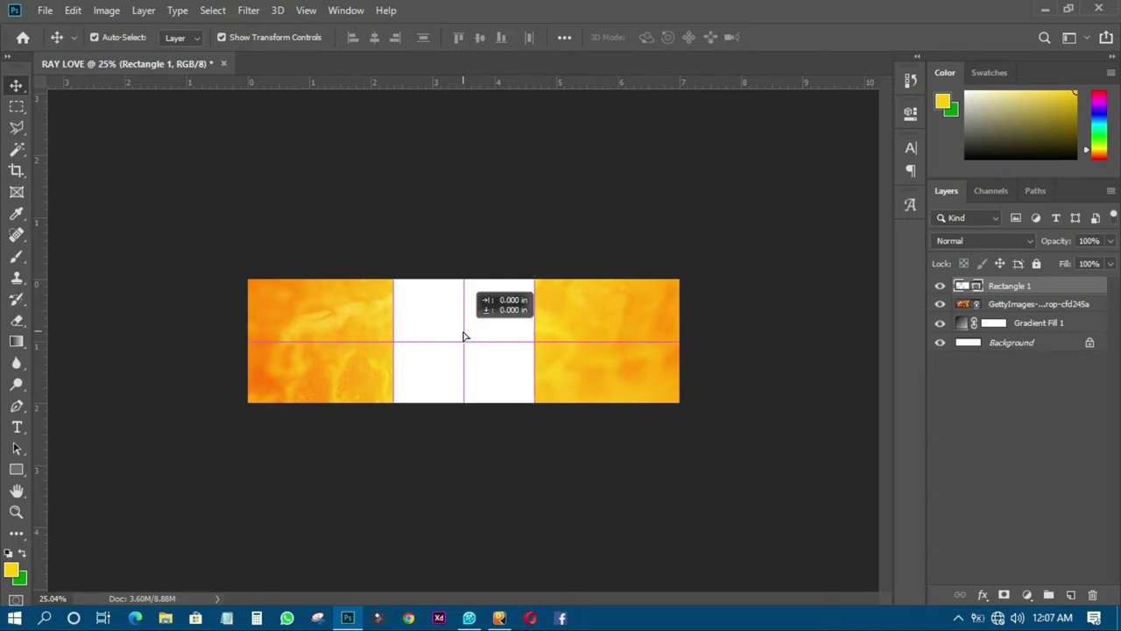
left_click_drag(464, 337, 465, 337)
left_click(611, 219)
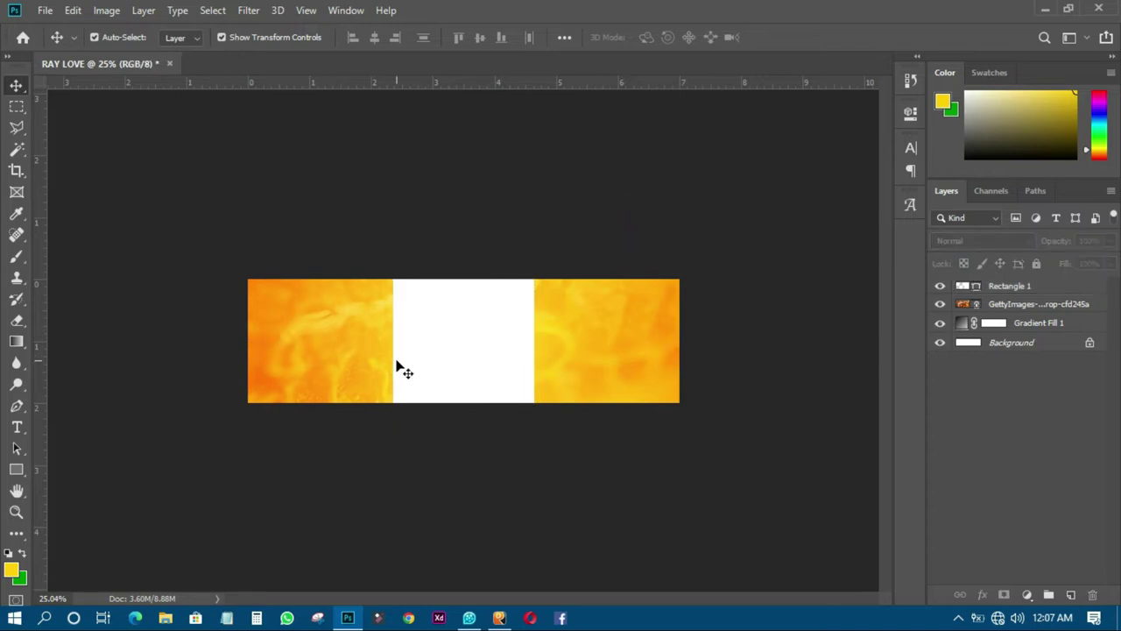
key("ctrl+0")
scroll(311, 359, "up", 2)
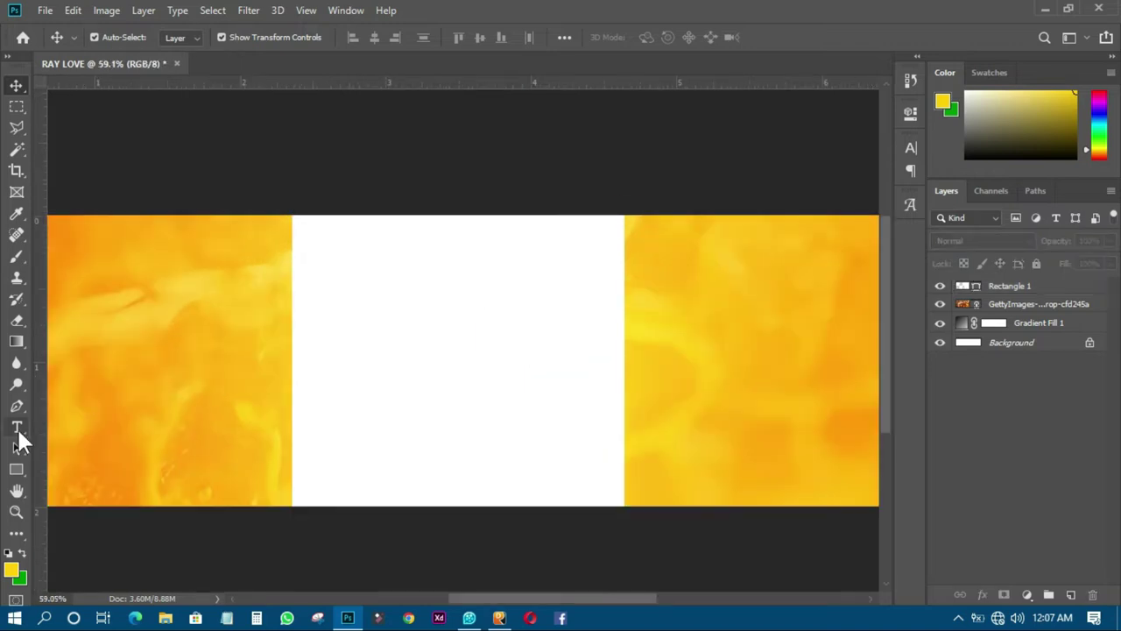
Step: Add the text "Ray Love" in Poppins Bold 30 pt across the upper part of the white panel
left_click(17, 426)
left_click(391, 288)
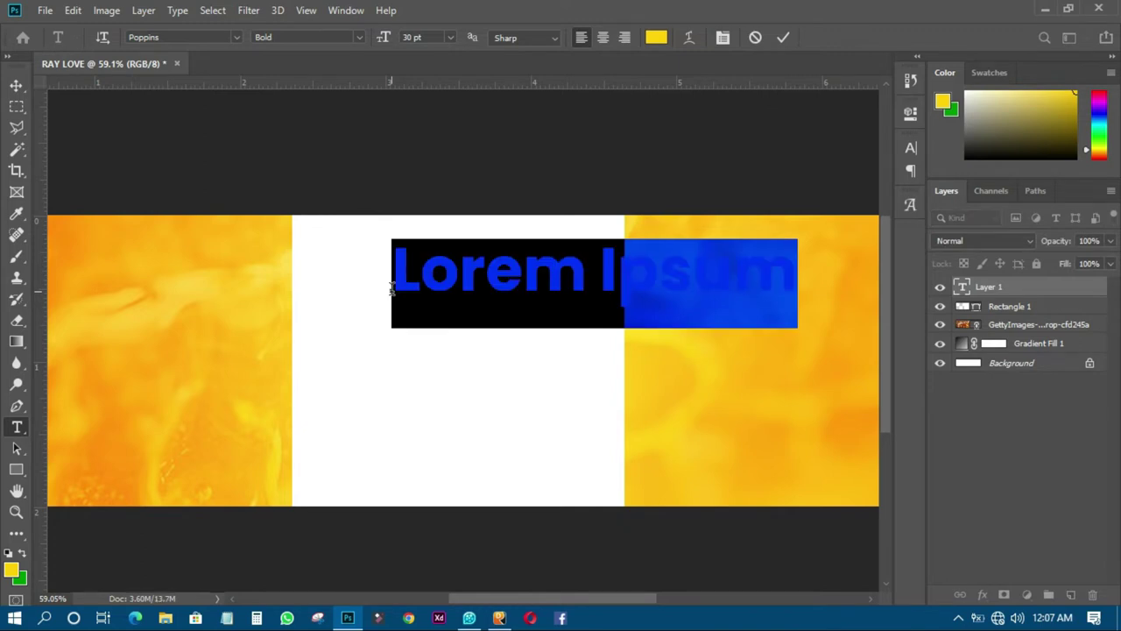
type("r")
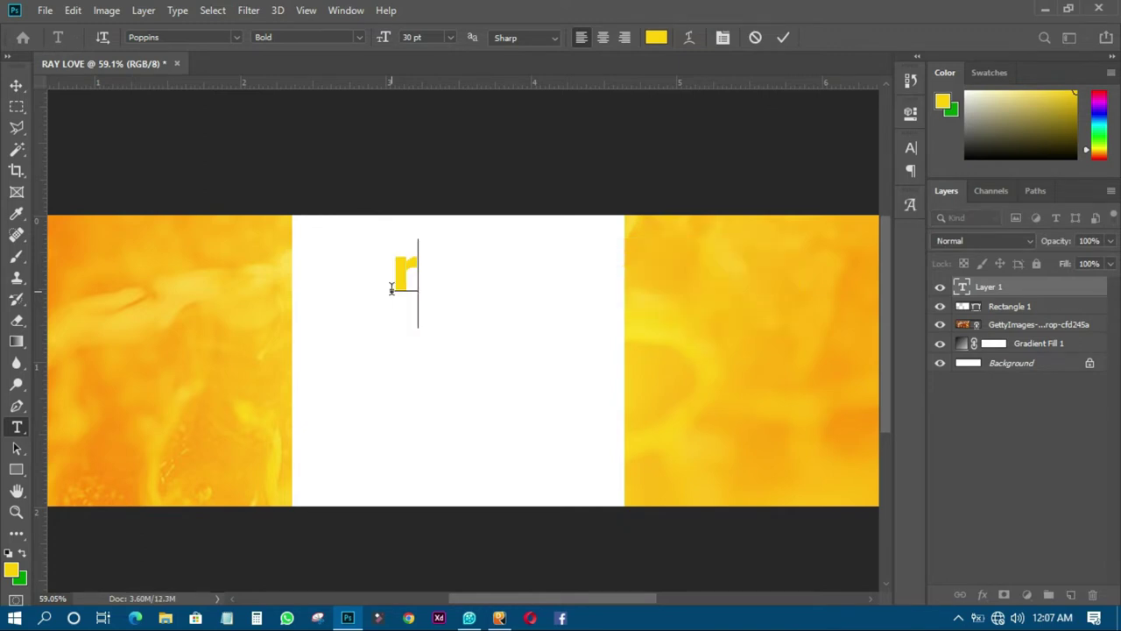
key("BackSpace")
type("Ray")
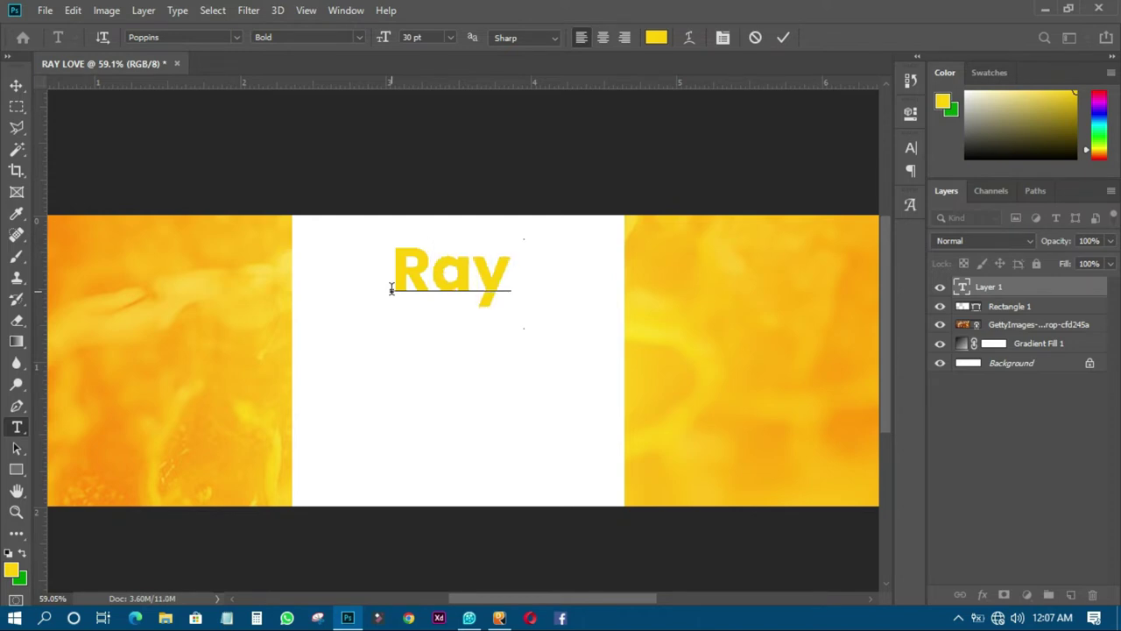
type(" Love")
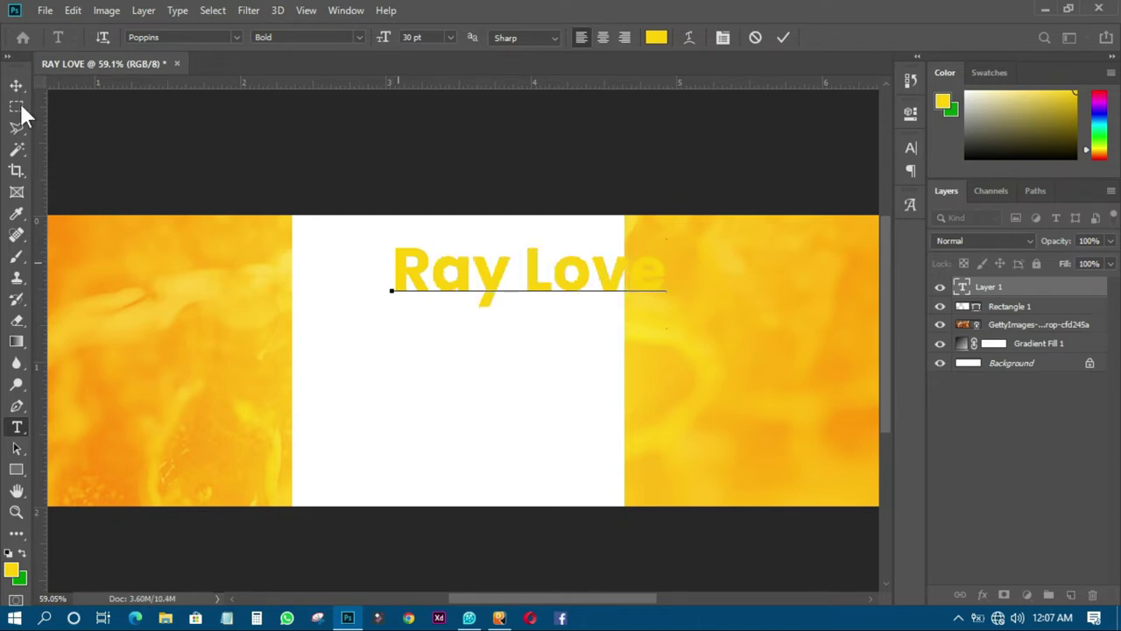
left_click(17, 84)
left_click_drag(539, 282, 467, 282)
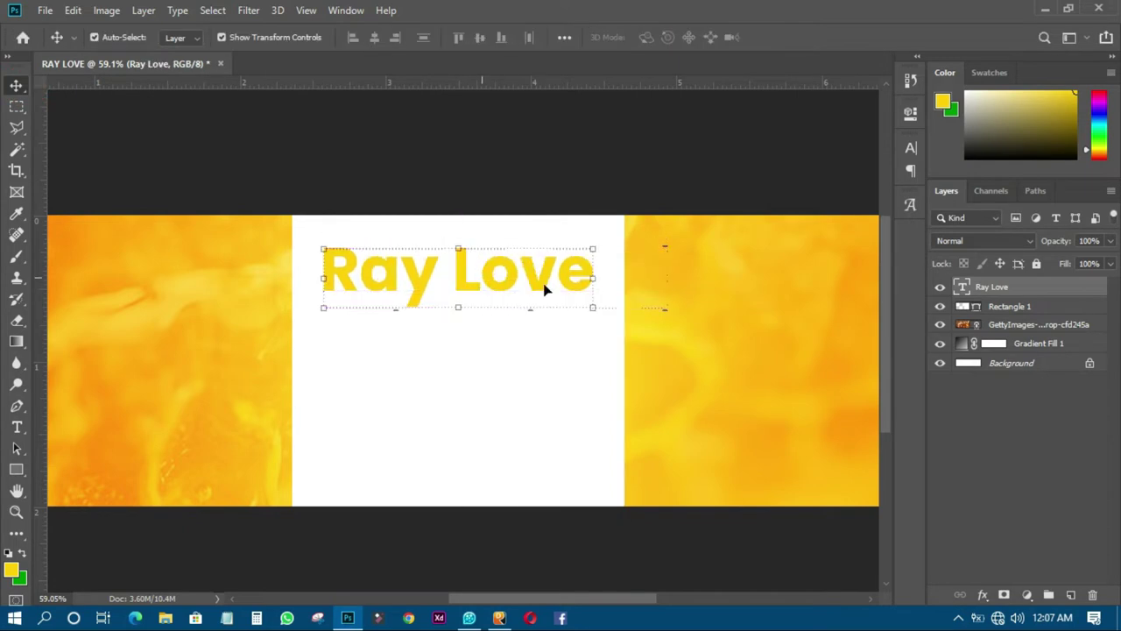
Step: Change the "Ray Love" text color to black and nudge the text slightly sideways on the white panel
left_click(911, 151)
left_click(868, 250)
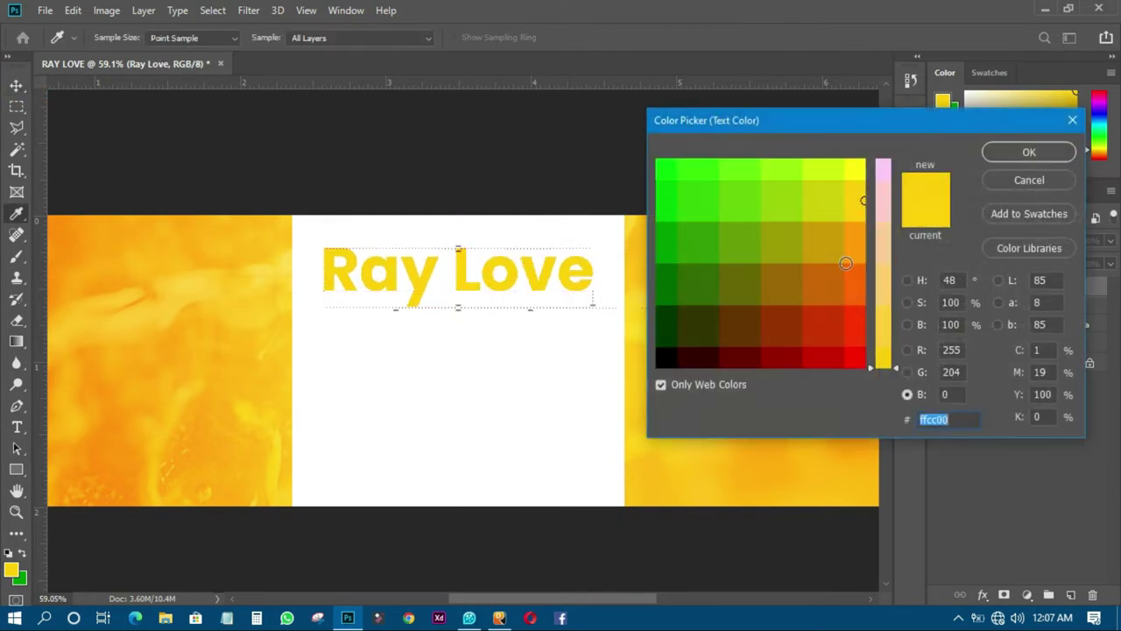
left_click_drag(846, 263, 657, 366)
left_click(1005, 153)
left_click(692, 163)
left_click(543, 279)
left_click_drag(543, 278, 537, 278)
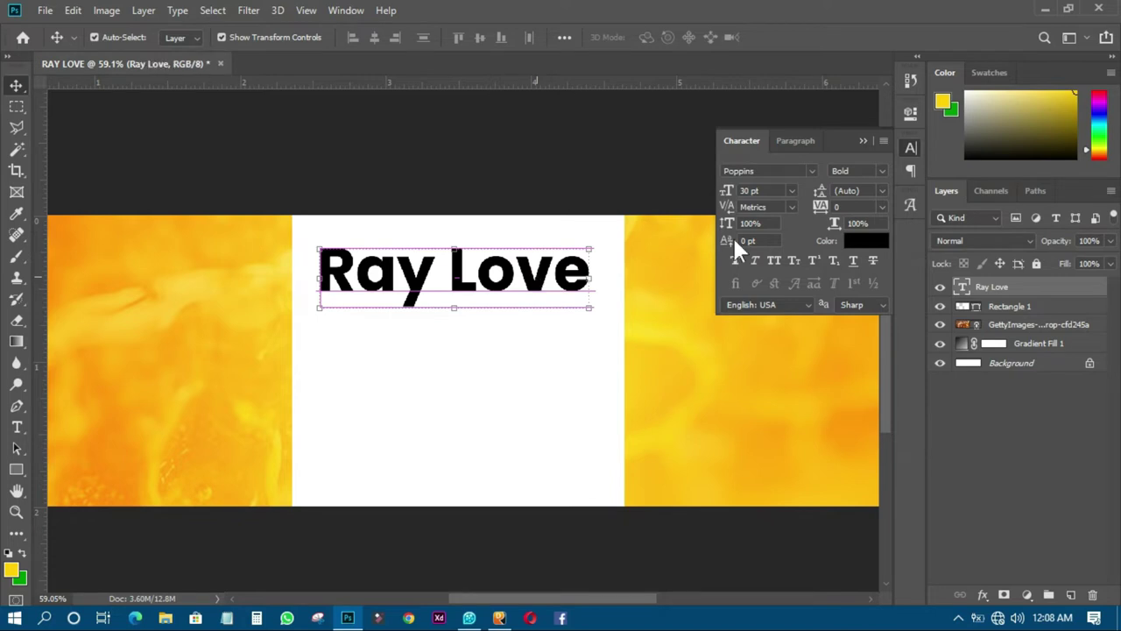
Step: Enlarge the "Ray Love" text to 36 pt and shift it to fit across the white panel
left_click(793, 191)
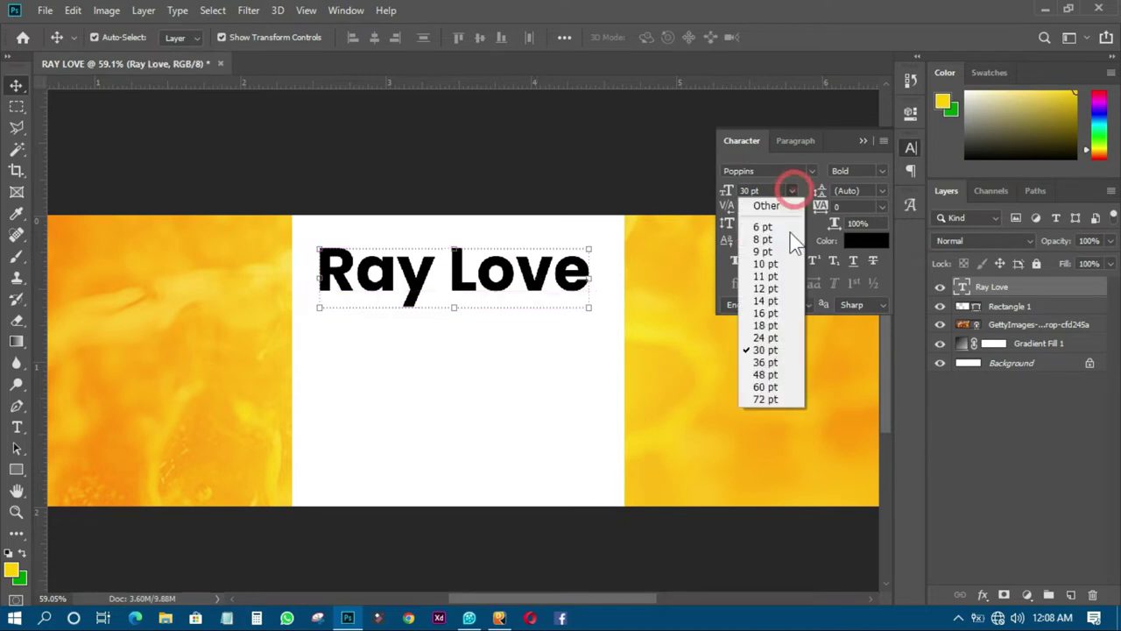
left_click(770, 366)
left_click_drag(585, 277, 563, 278)
left_click(531, 165)
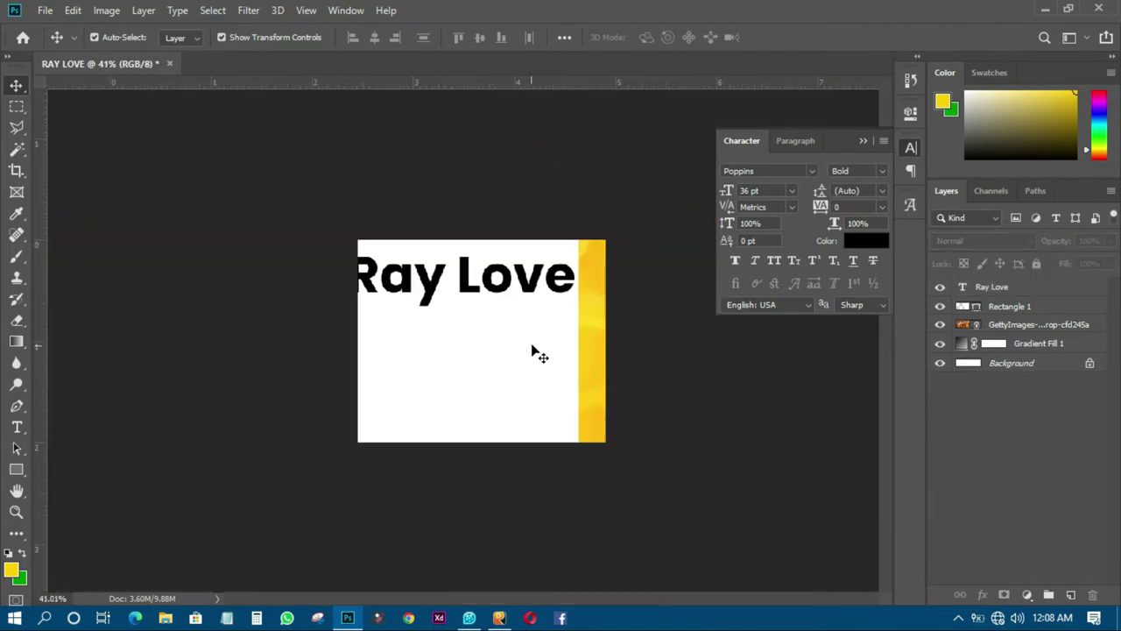
Step: Duplicate the "Ray Love" text layer, placing the copy beneath the original at 16% opacity
left_click(516, 290)
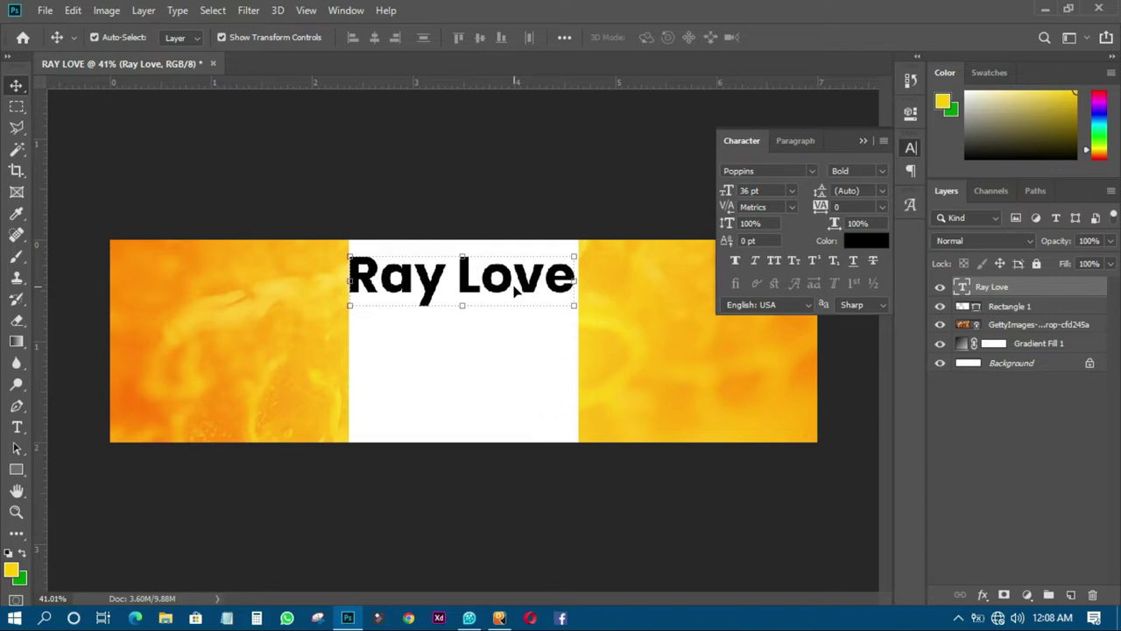
key("ctrl+j")
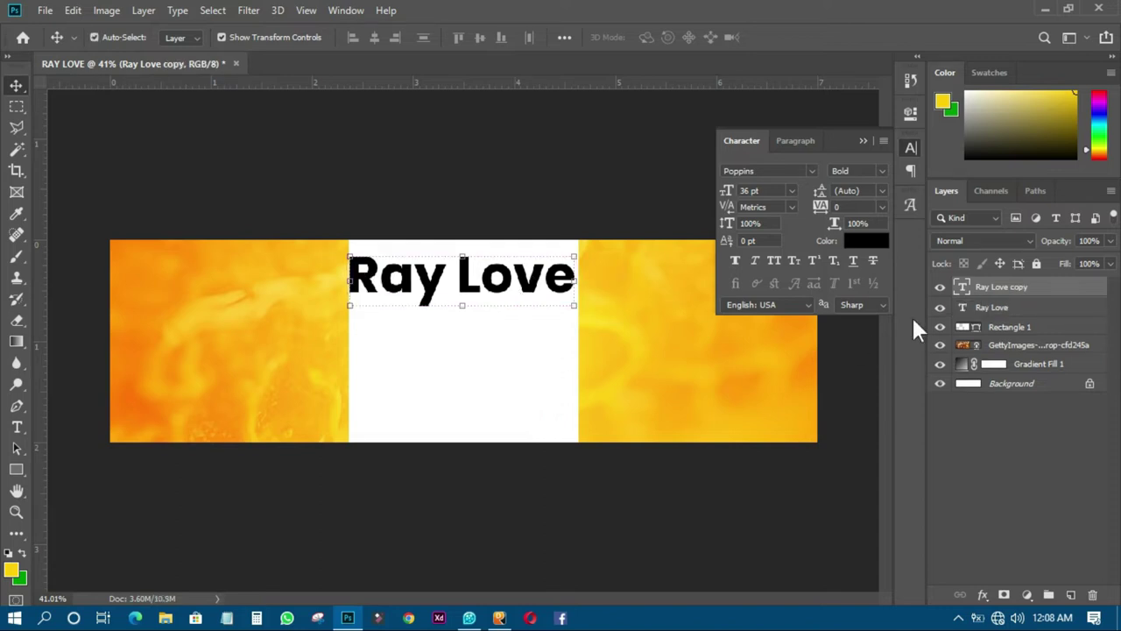
left_click_drag(1001, 298, 1005, 314)
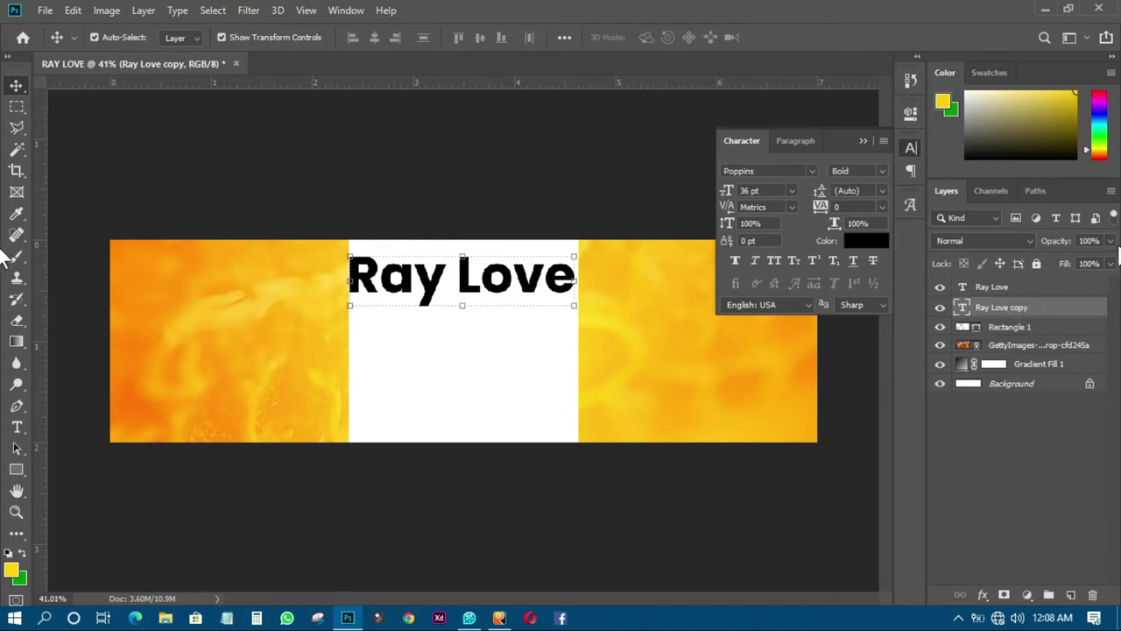
left_click(1111, 241)
left_click_drag(1111, 259, 1046, 261)
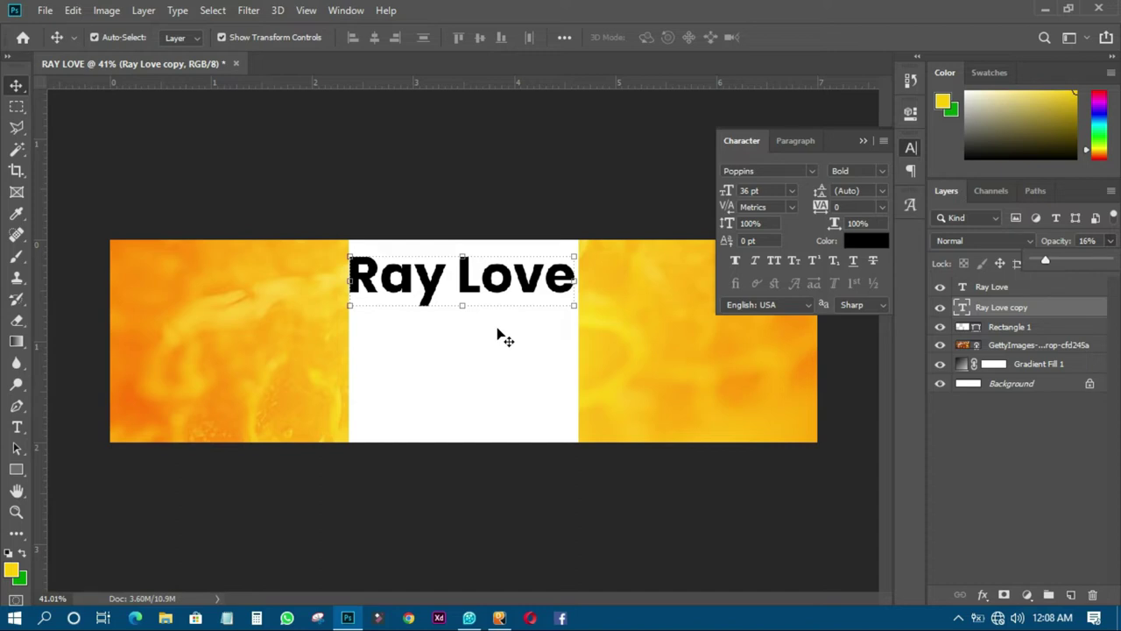
Step: Squash the "Ray Love" copy to about 52% height and skew it about -14° to form a cast shadow
left_click_drag(505, 337, 500, 332)
key("ctrl+t")
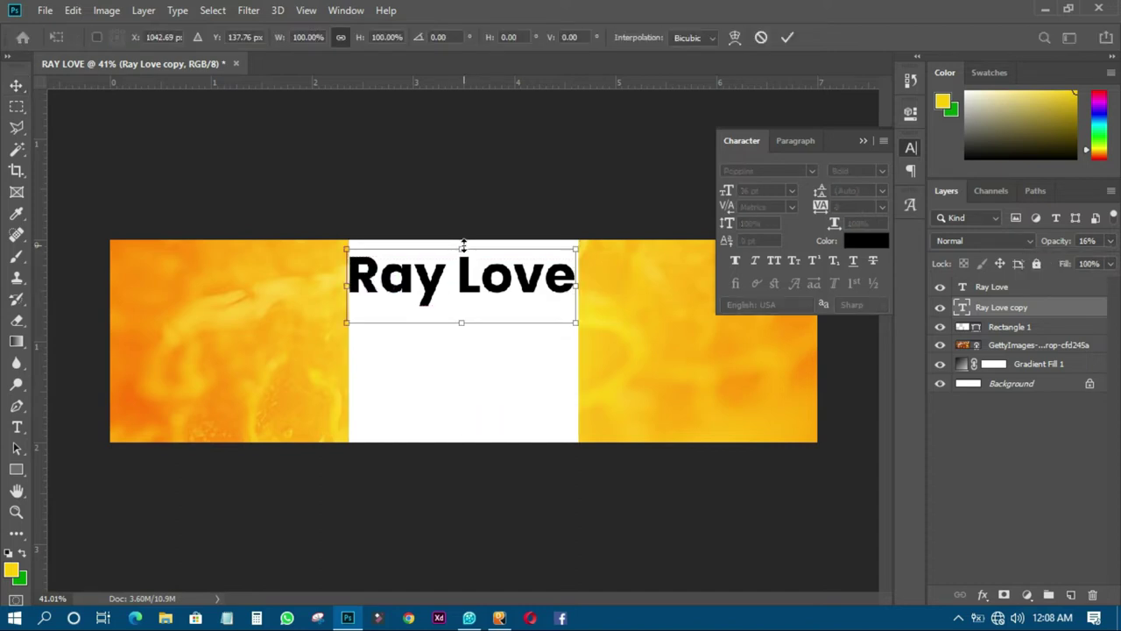
left_click_drag(466, 244, 495, 294)
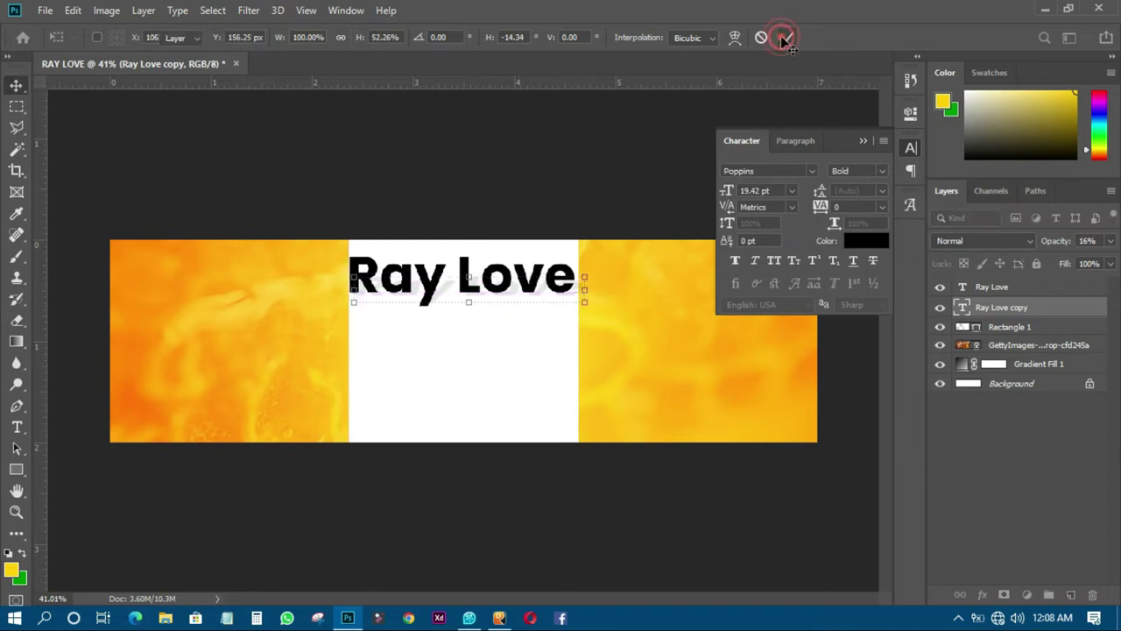
left_click(787, 37)
Step: Raise the shadow copy's opacity to 48% and move it up behind the "Ray Love" lettering
left_click(1110, 241)
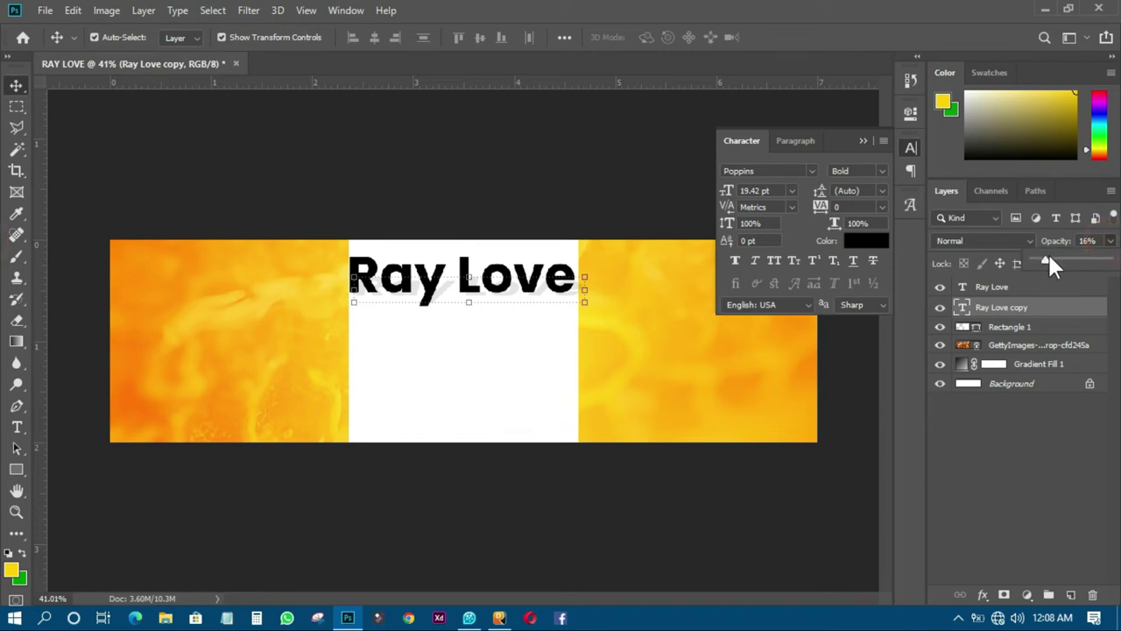
left_click_drag(1064, 260, 1069, 260)
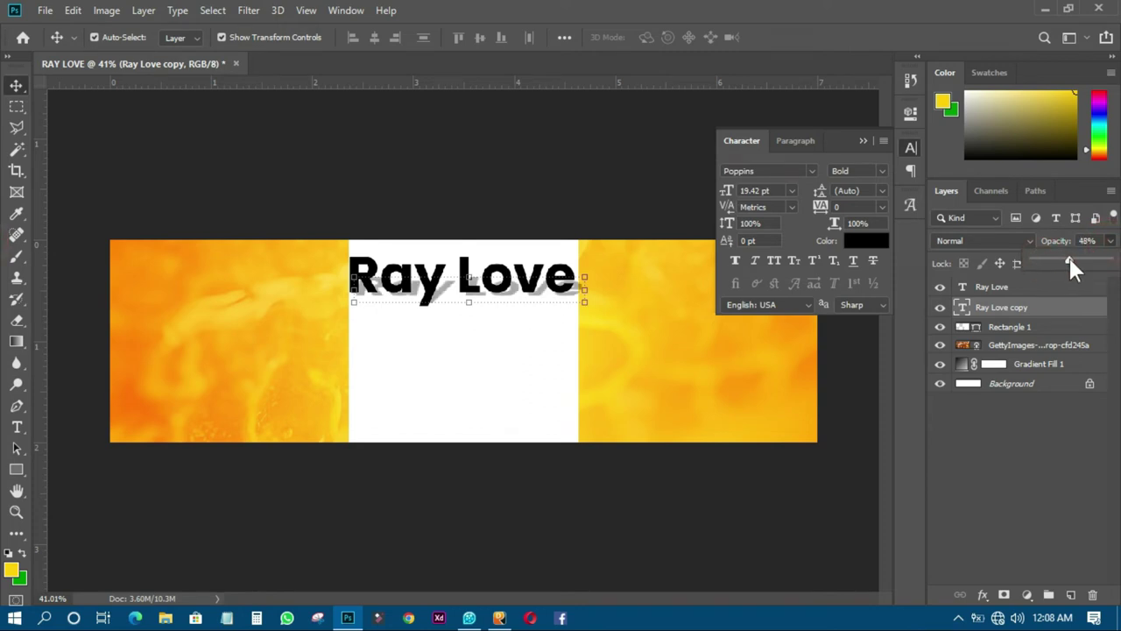
mouse_move(559, 305)
left_mouse_down()
mouse_move(542, 291)
mouse_move(545, 306)
mouse_move(544, 294)
left_mouse_up()
left_click(482, 186)
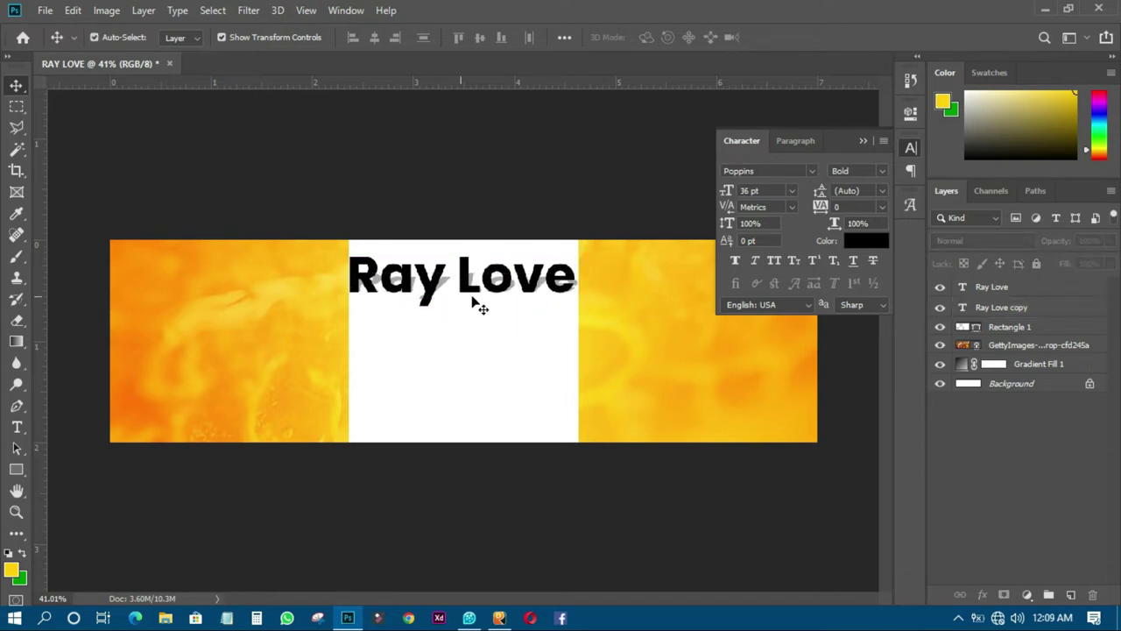
Step: Add the text "organic" below "Ray Love" and position it within the white panel
left_click(909, 153)
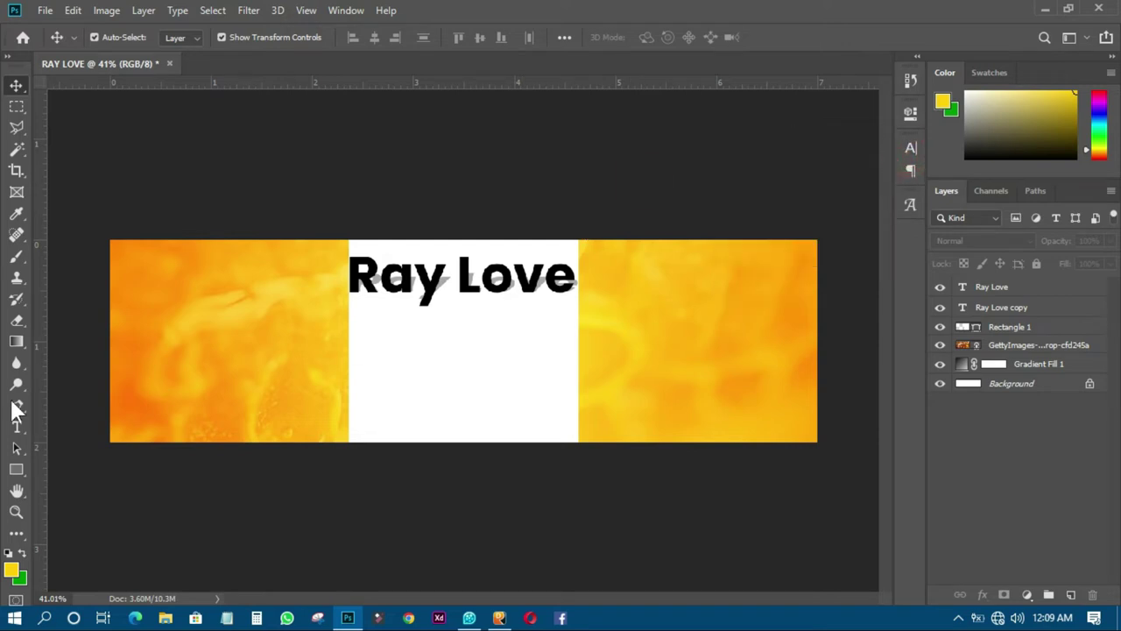
left_click(16, 429)
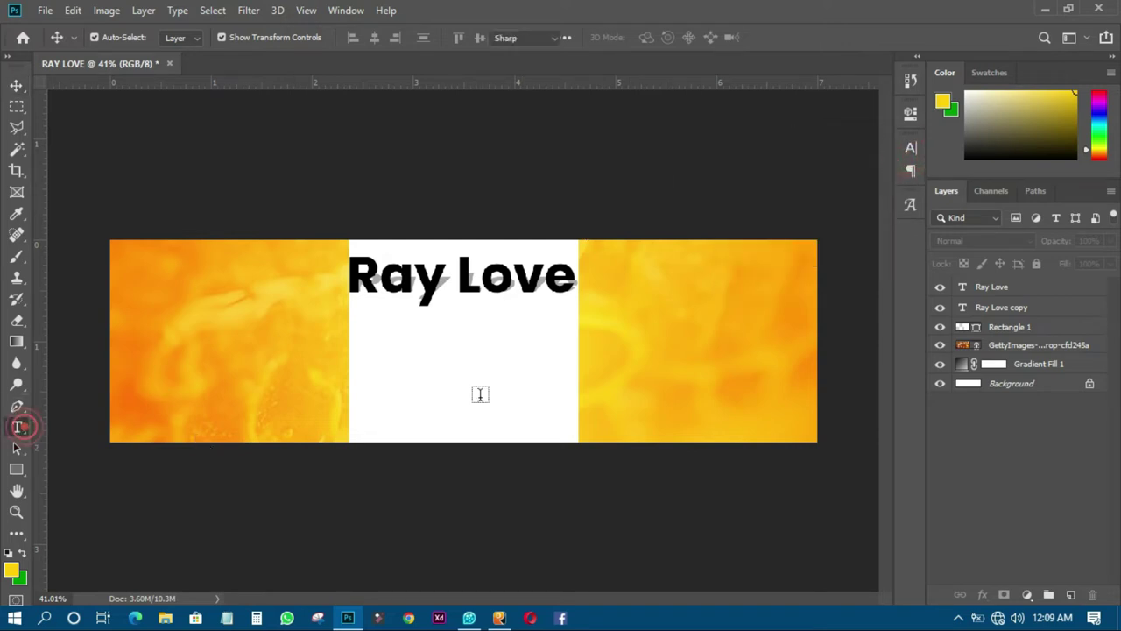
left_click(452, 347)
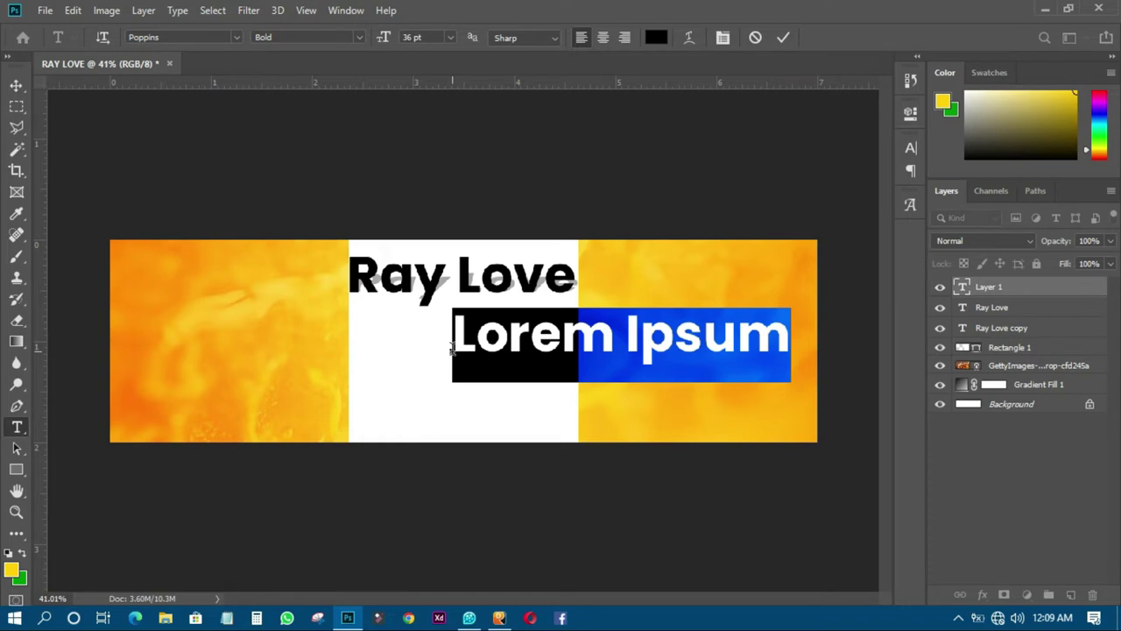
type("o")
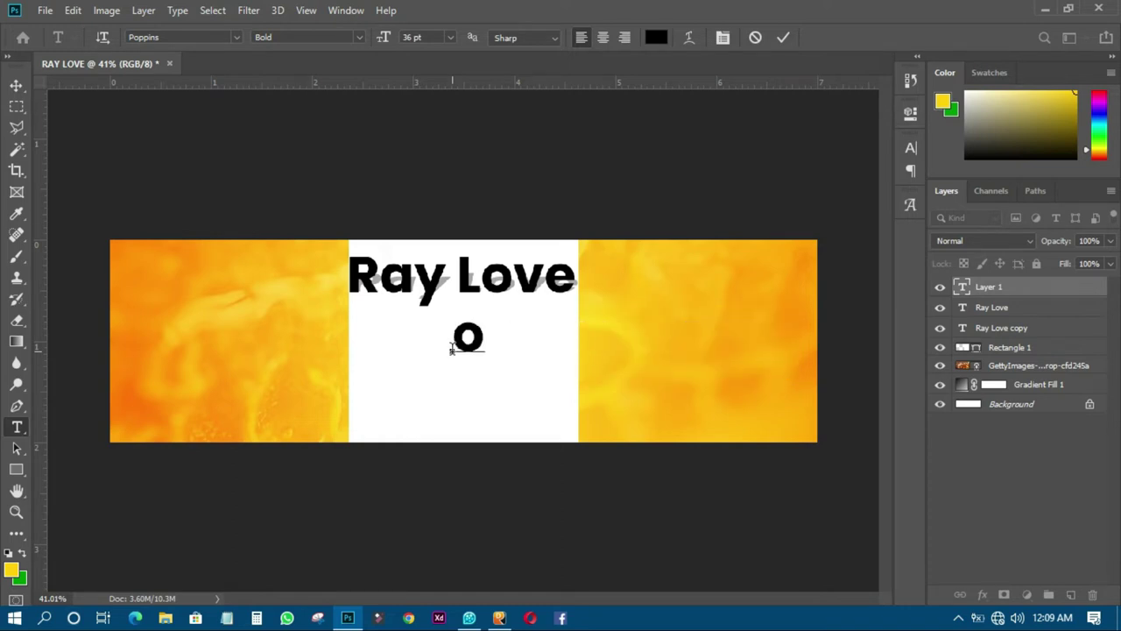
type("ra")
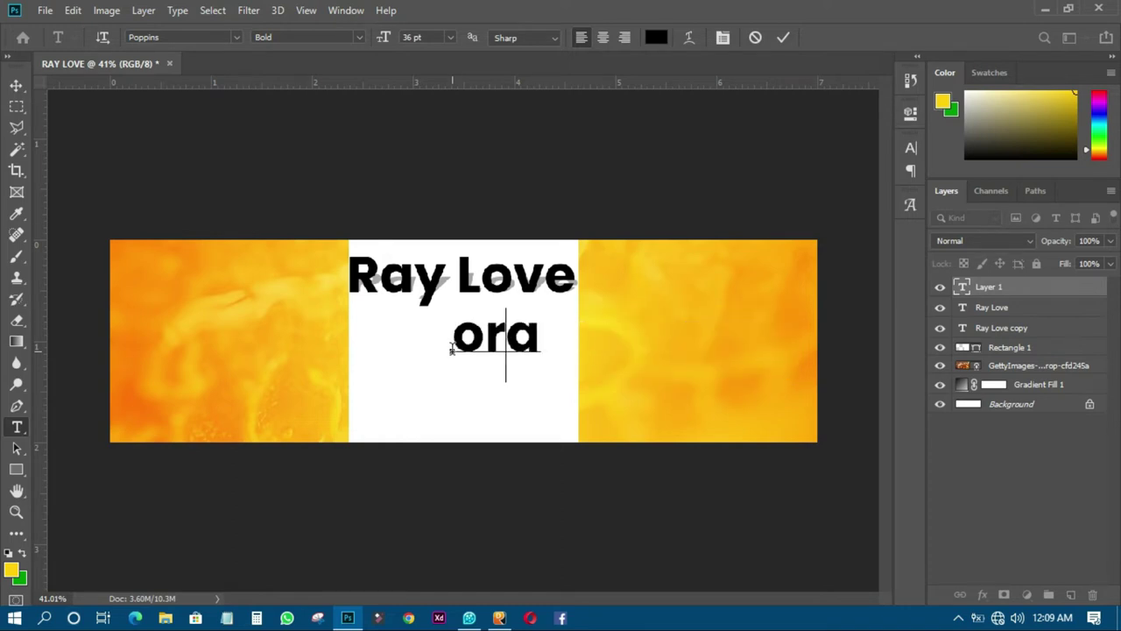
key("BackSpace")
key("BackSpace")
type("rg")
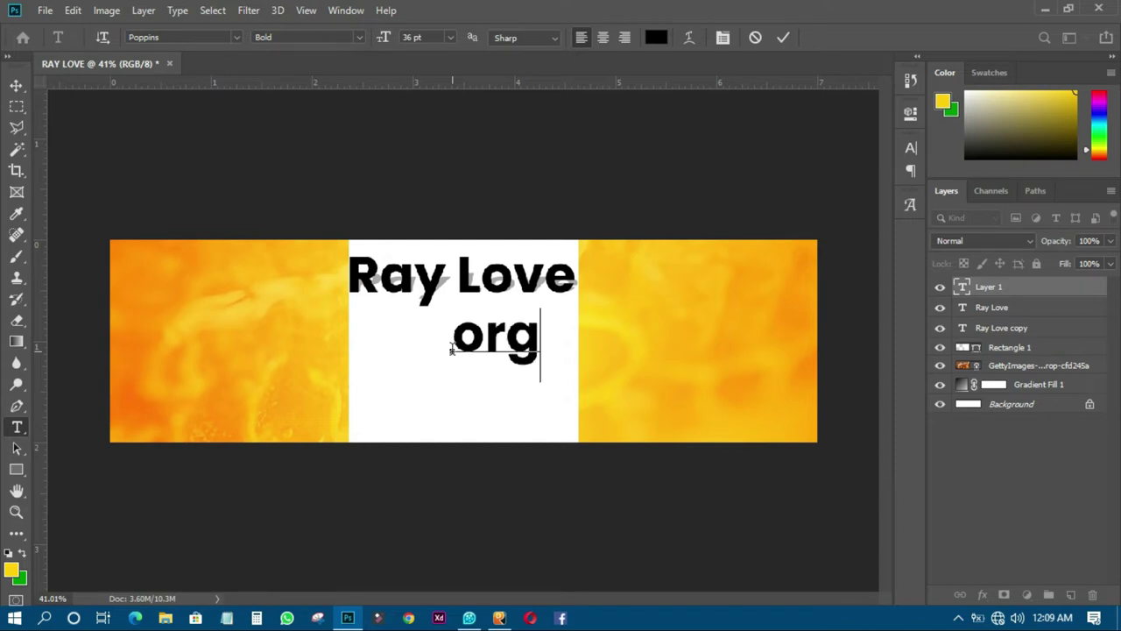
type("anic")
left_click(15, 85)
left_click_drag(529, 353, 448, 348)
Step: Reduce the "organic" text to 11 pt and move it beneath the word "Love"
left_click(913, 149)
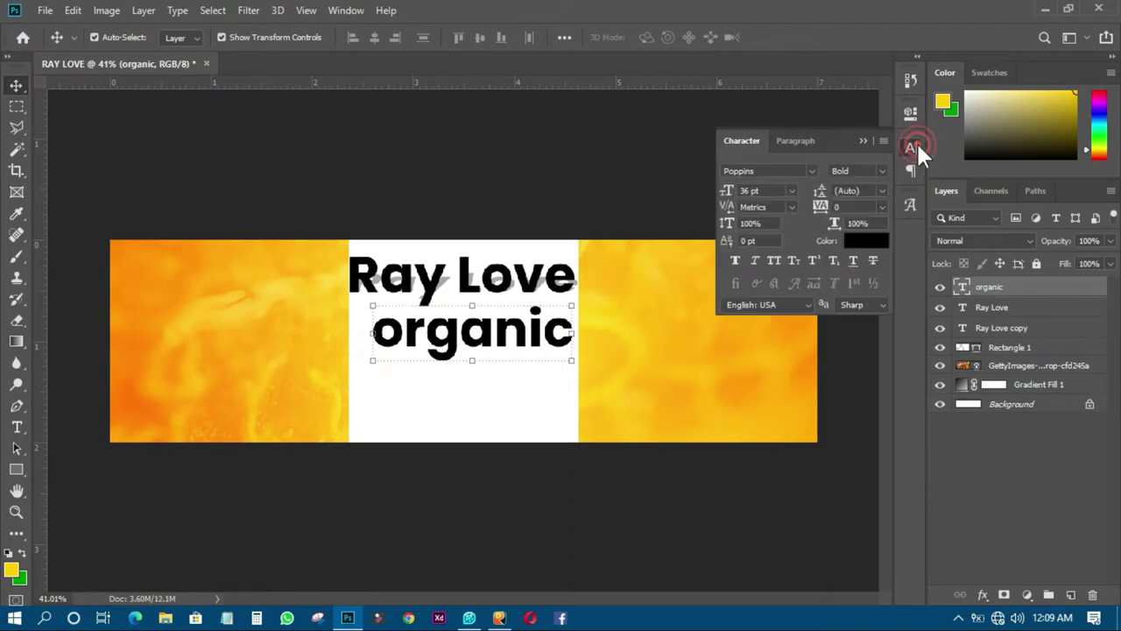
left_click(789, 190)
left_click(758, 273)
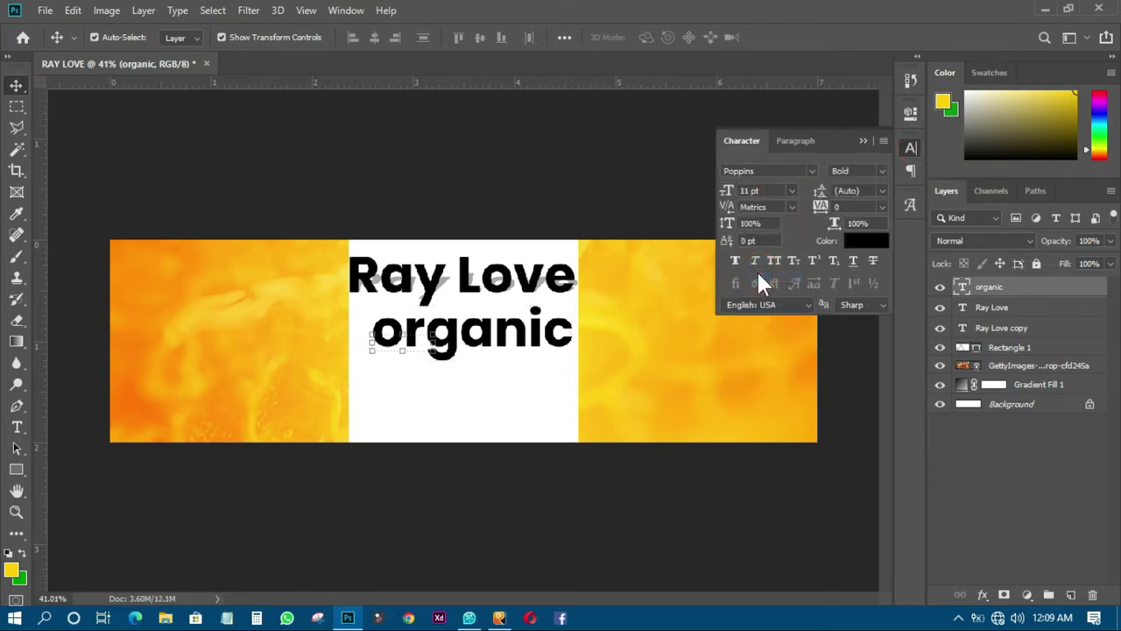
left_click_drag(412, 348, 545, 335)
Step: Draw a rectangle about 239 × 64 px behind the "organic" text and fill it with the black of the title
left_click(21, 460)
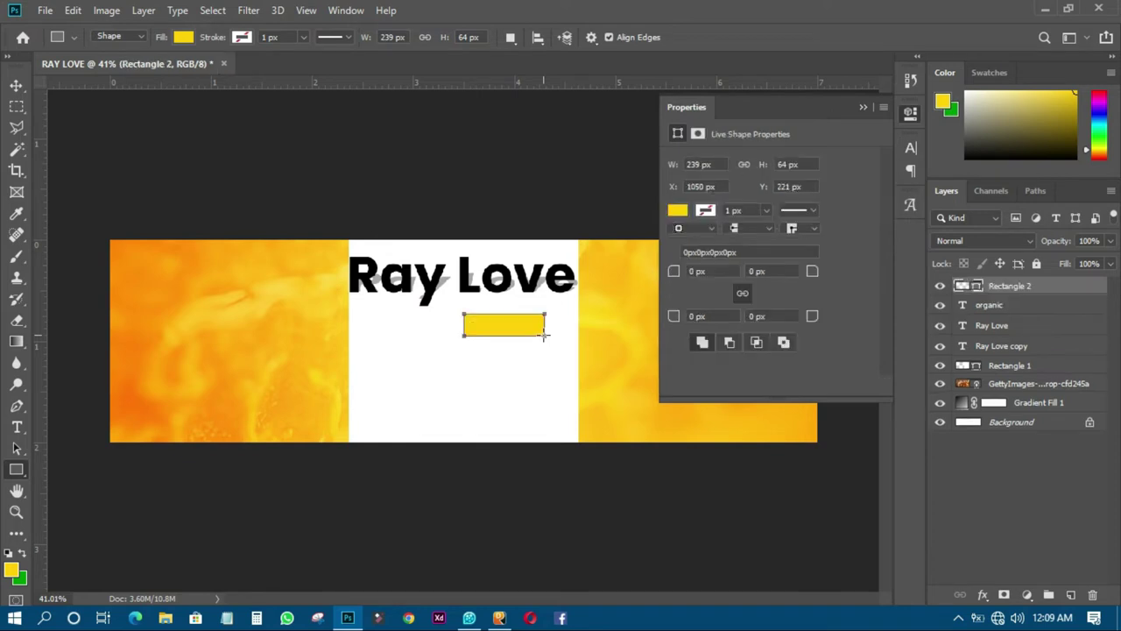
left_click_drag(993, 298, 981, 317)
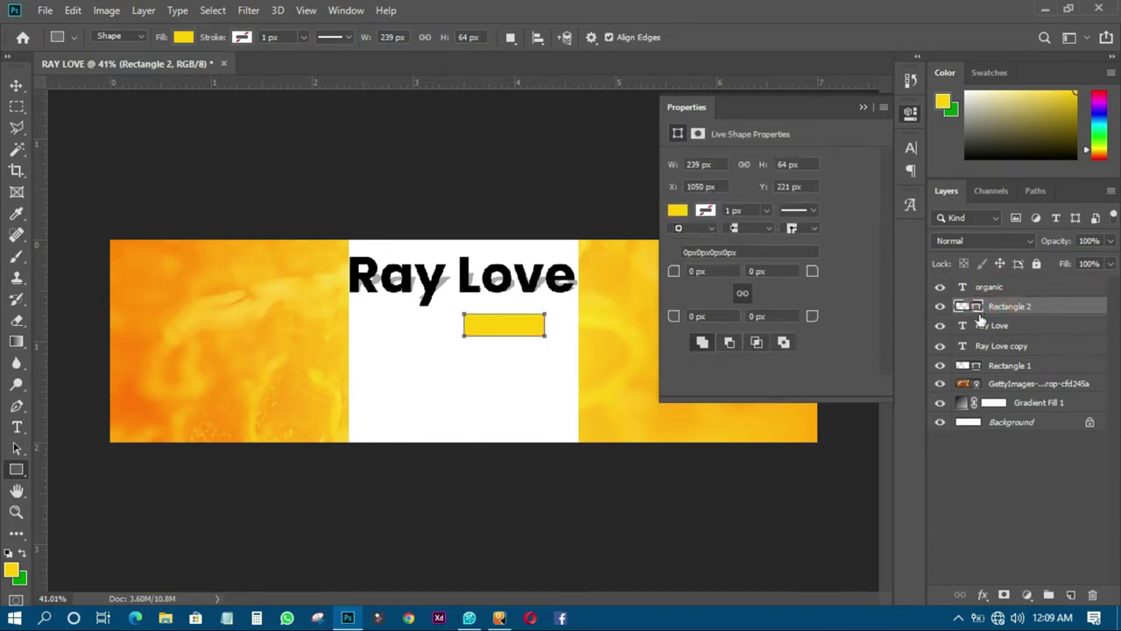
double_click(963, 306)
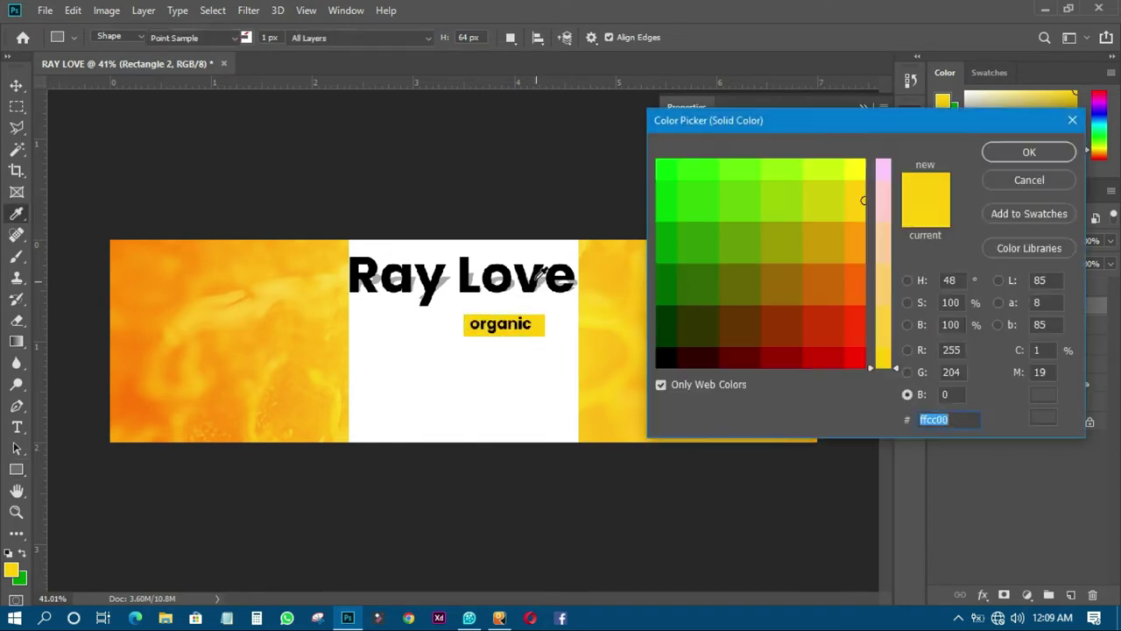
left_click(519, 282)
left_click(1030, 152)
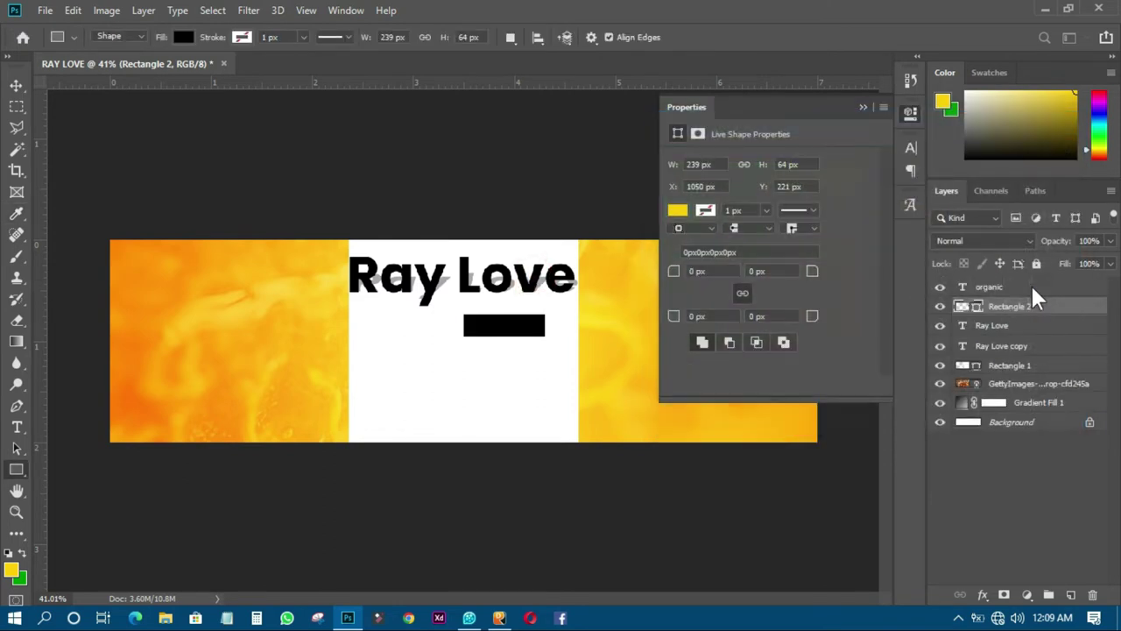
Step: Change the "organic" text color to white (ffffff), sampled from the central panel
left_click(990, 292)
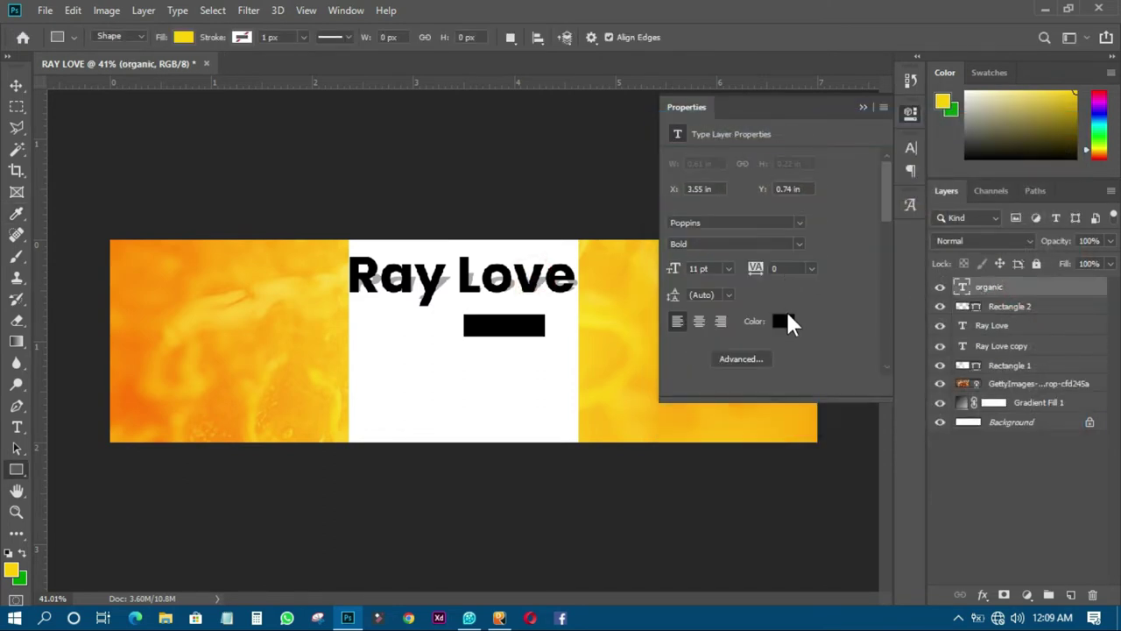
left_click(783, 321)
left_click(550, 351)
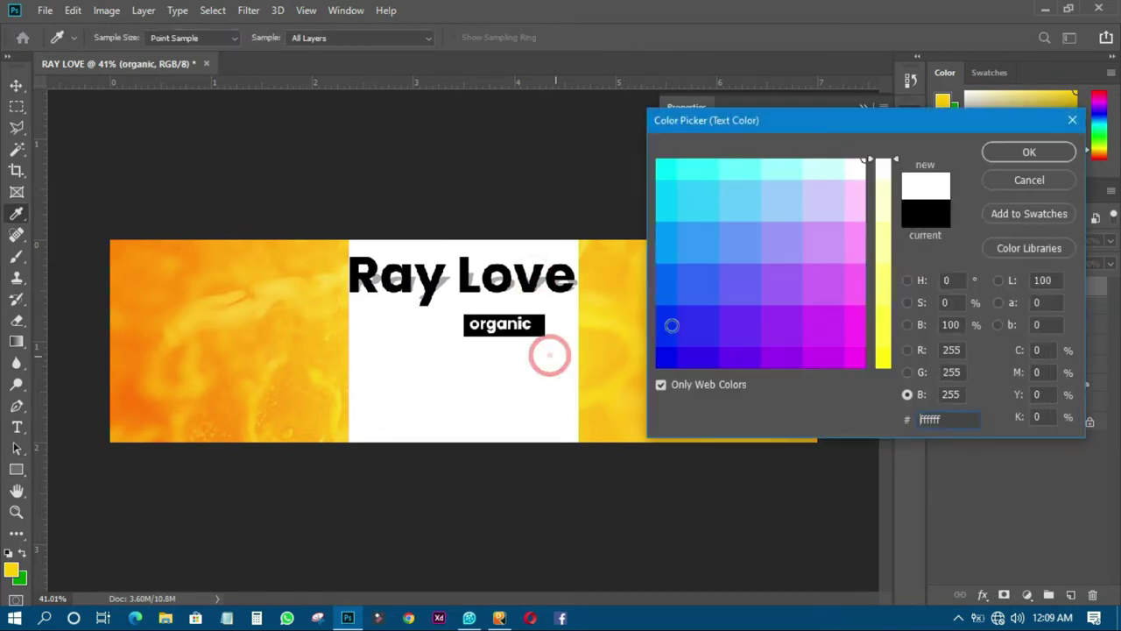
left_click(1011, 153)
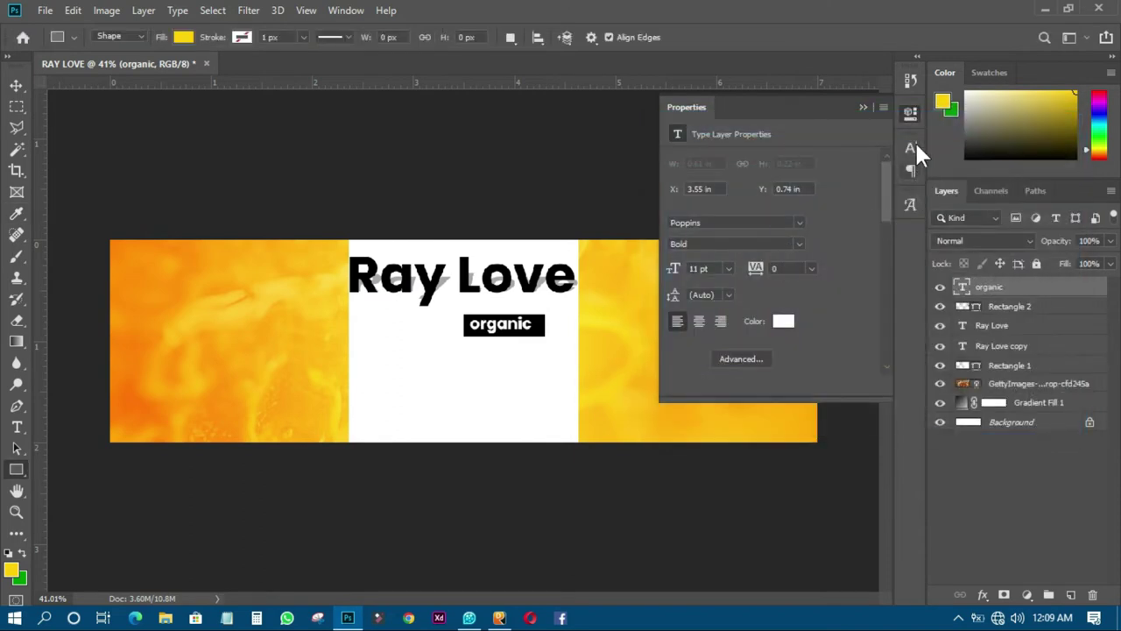
Step: Set the "organic" text to the Medium weight of Poppins and turn on All Caps
left_click(911, 146)
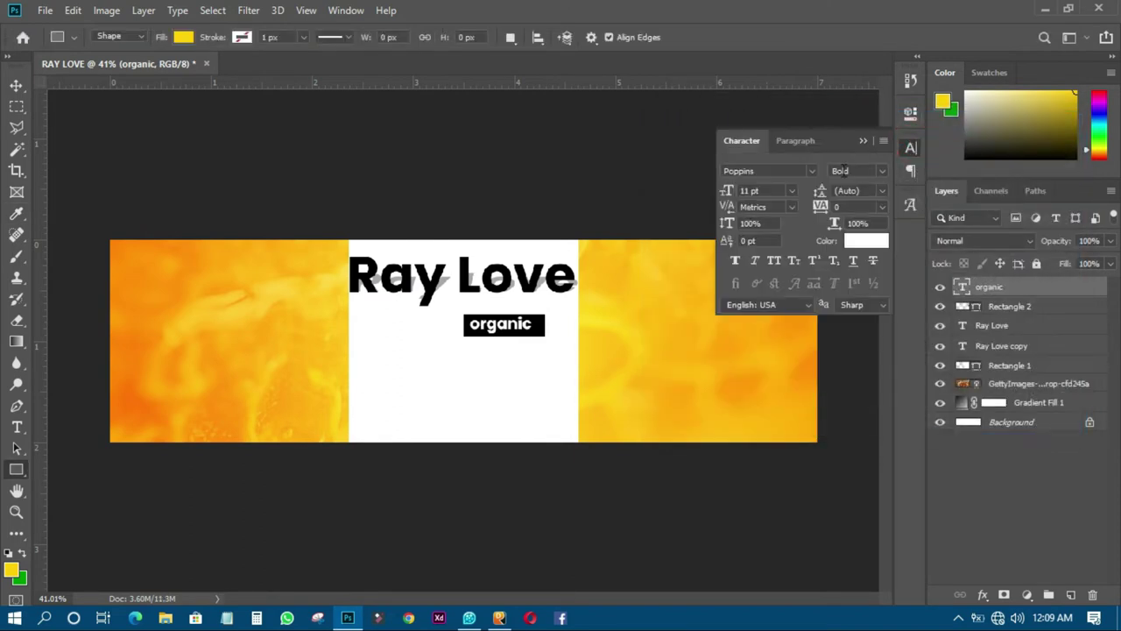
left_click(883, 172)
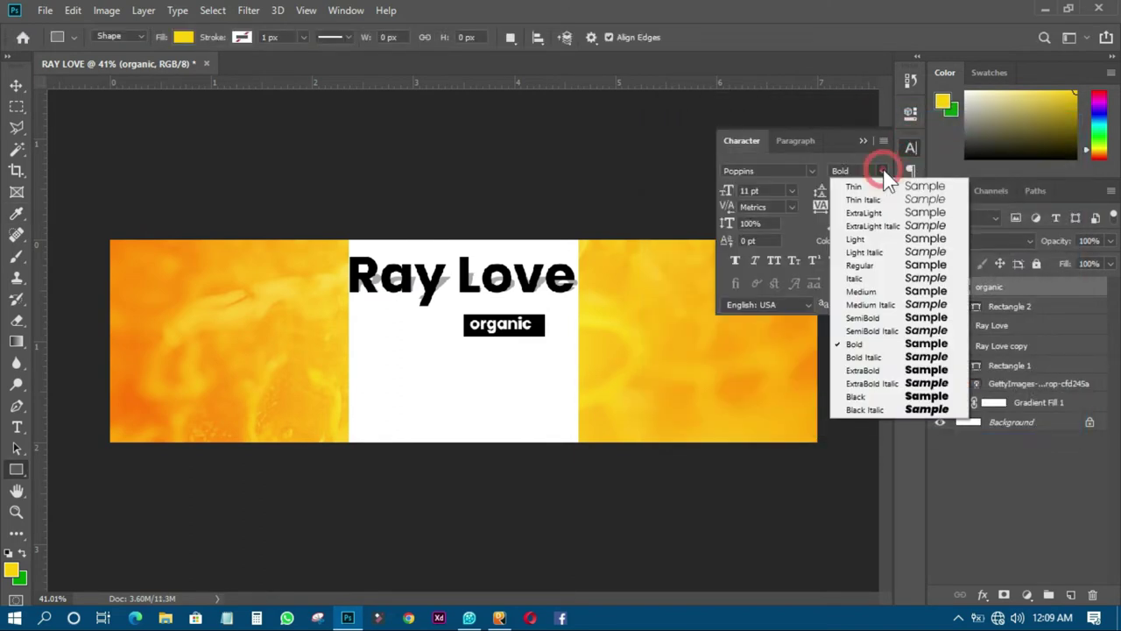
left_click(863, 294)
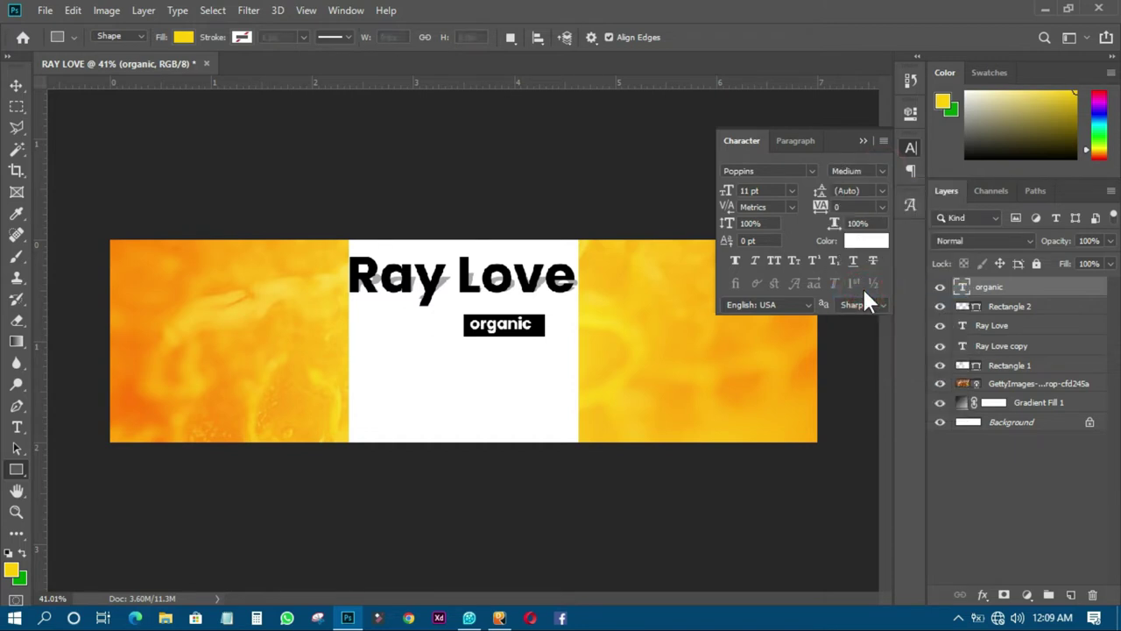
left_click(21, 81)
left_click(496, 161)
left_click(532, 338)
left_click(774, 261)
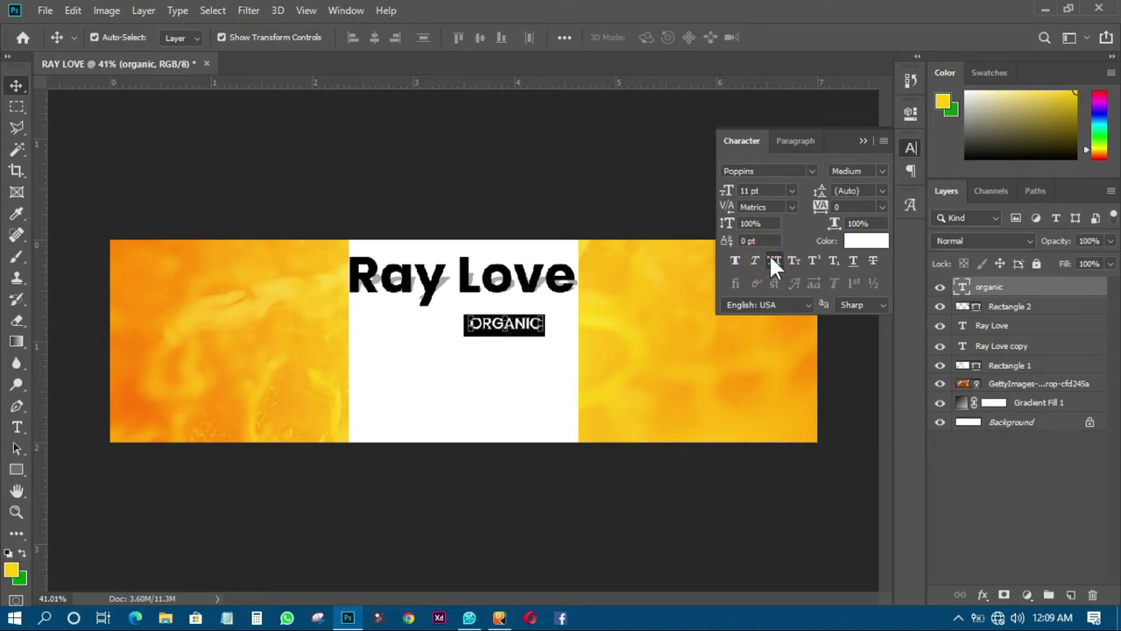
Step: Nudge the "ORGANIC" text slightly left to center it inside its black rectangle
left_click(552, 178)
left_click_drag(541, 326, 529, 329)
left_click(508, 193)
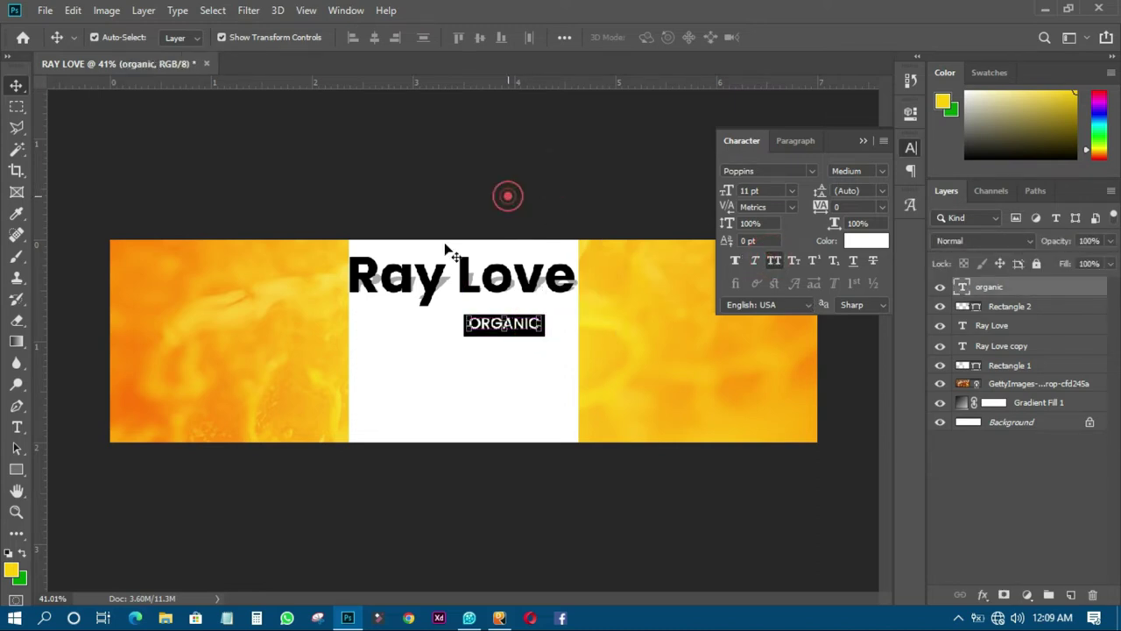
Step: Add the text "Honey" in the white panel below the black "ORGANIC" label
left_click(16, 428)
left_click(400, 367)
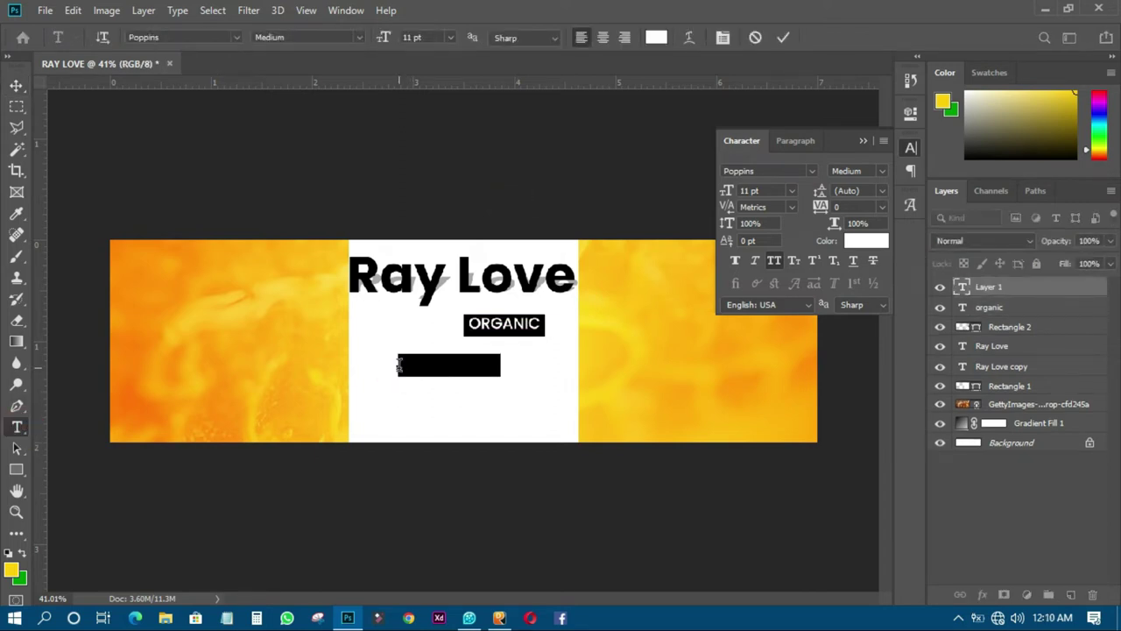
key("BackSpace")
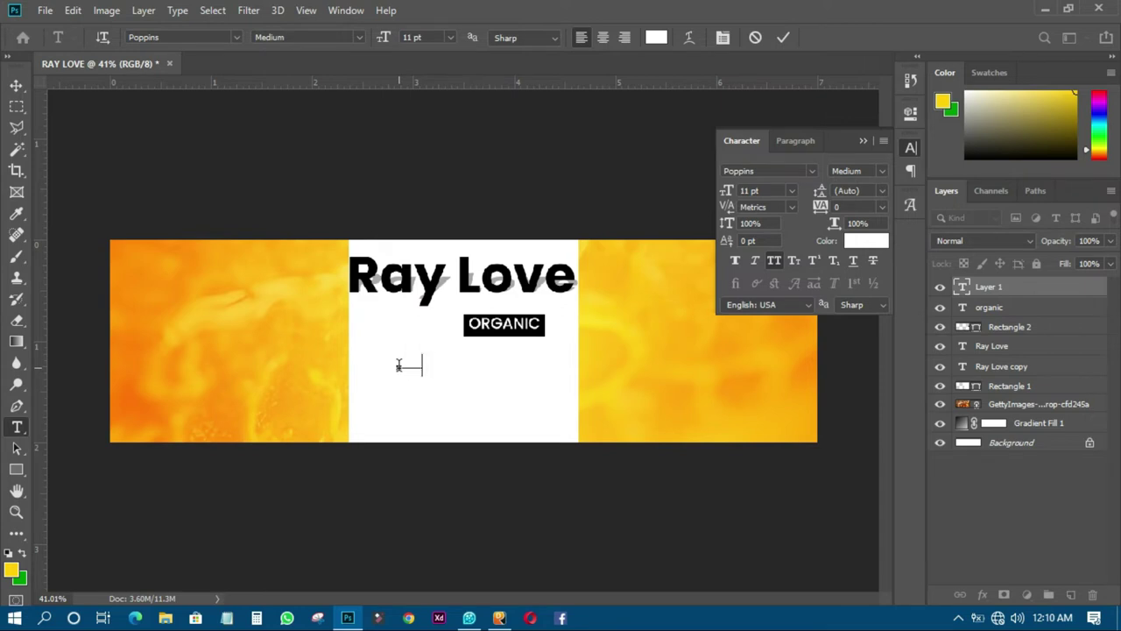
left_click(17, 85)
Step: Change the "Honey" text color to the brownish orange cc6600
left_click(867, 241)
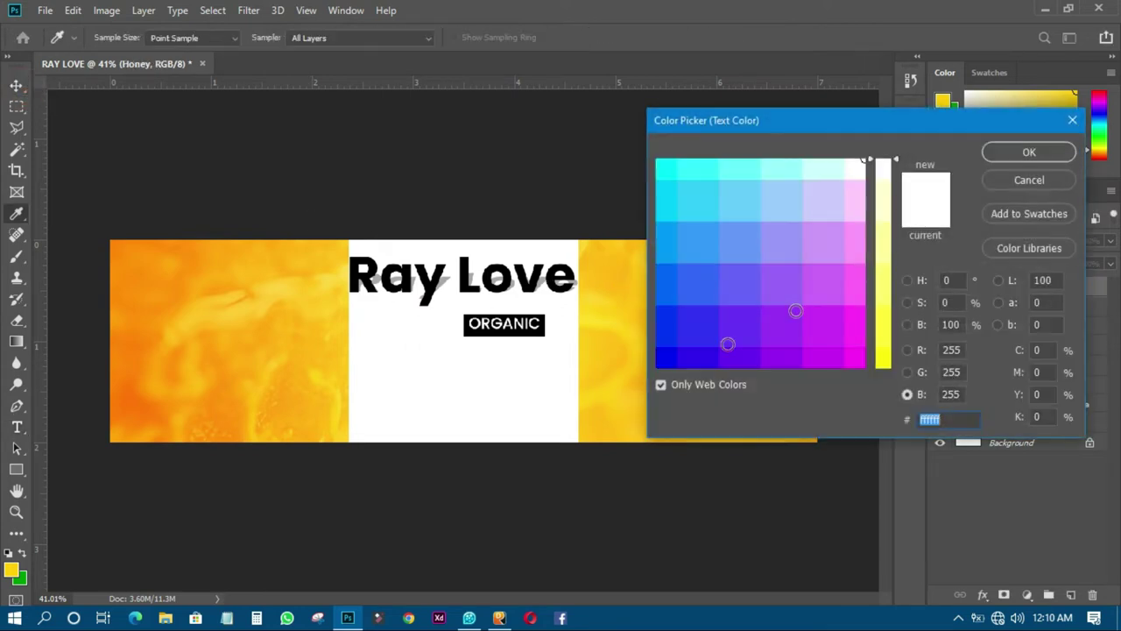
left_click(619, 299)
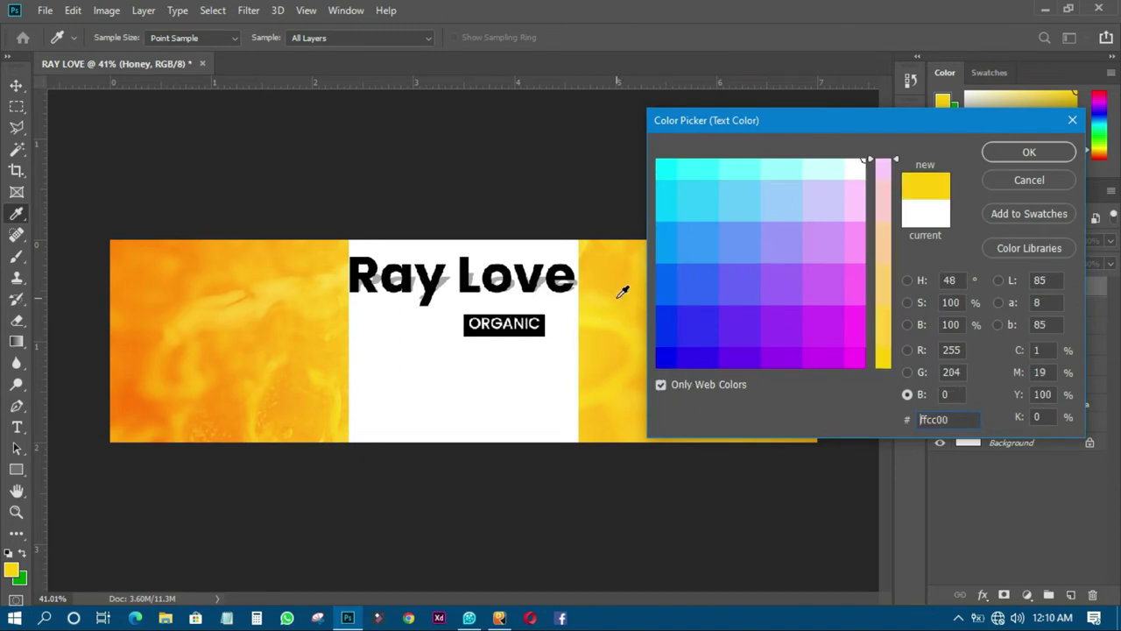
left_click(832, 291)
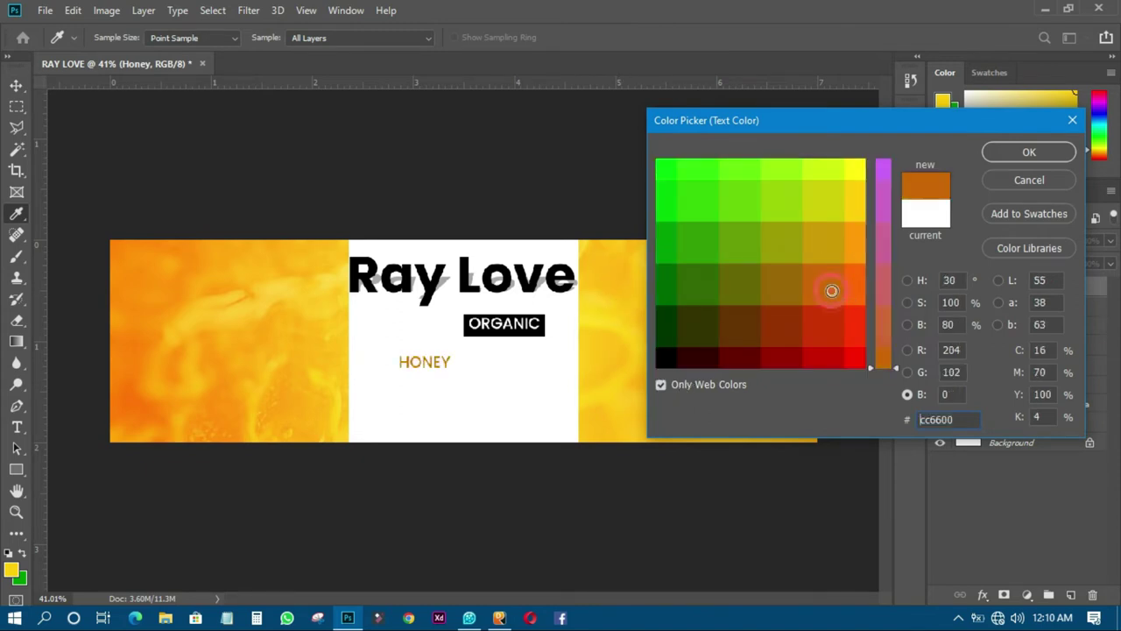
left_click(1012, 153)
Step: Turn off All Caps for "Honey", enlarge it to 36 pt and move it directly beneath "ORGANIC"
left_click(779, 260)
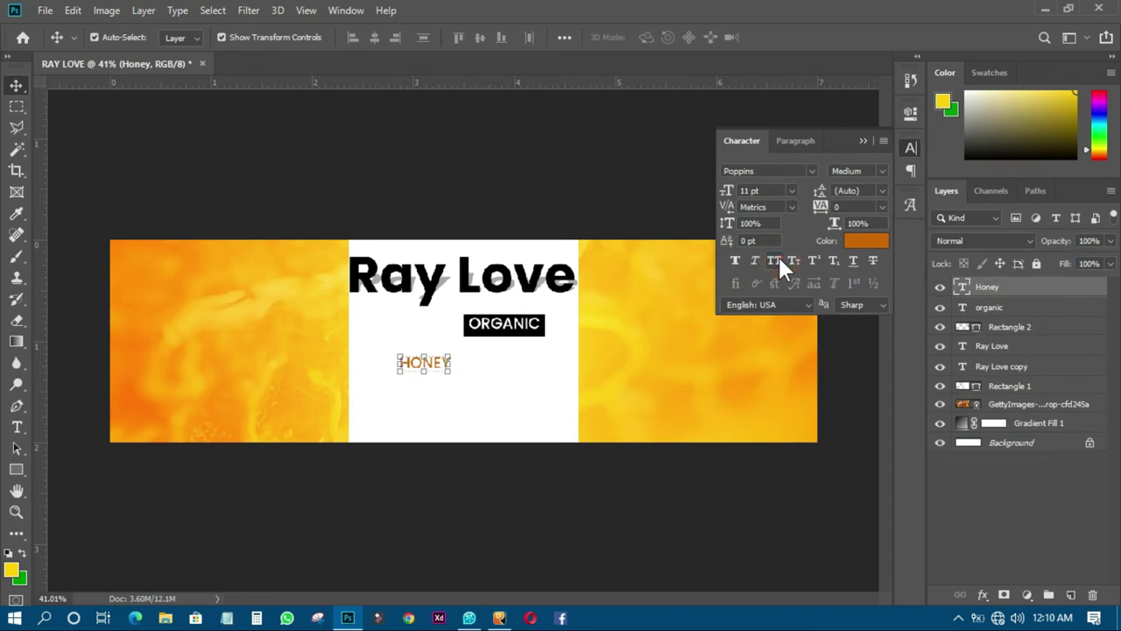
left_click(791, 190)
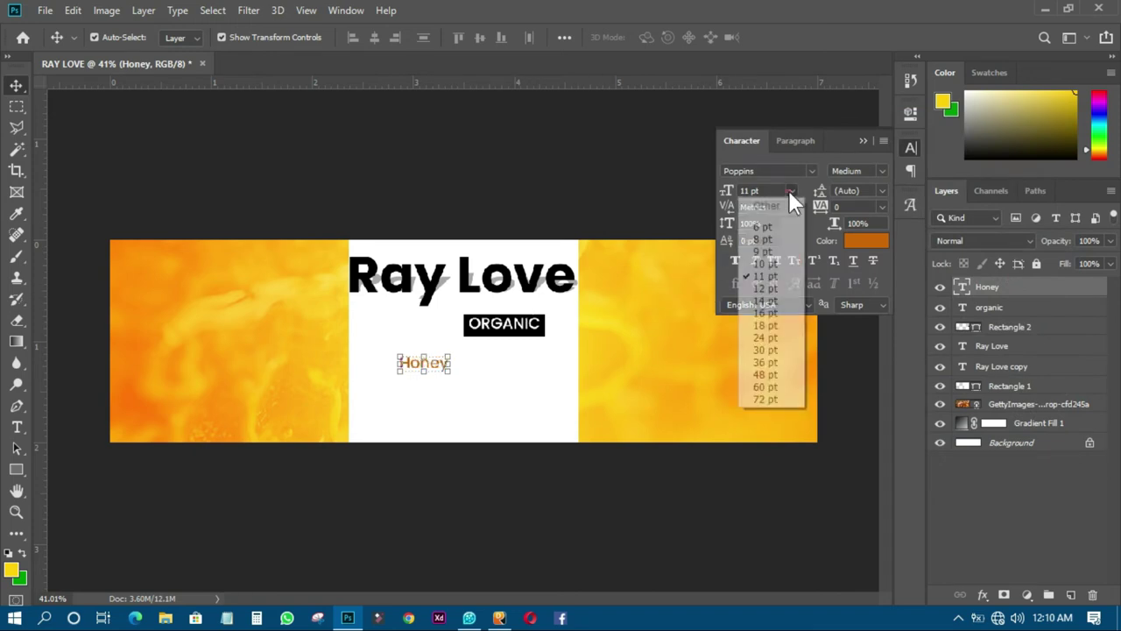
left_click(760, 357)
left_click_drag(517, 346, 505, 368)
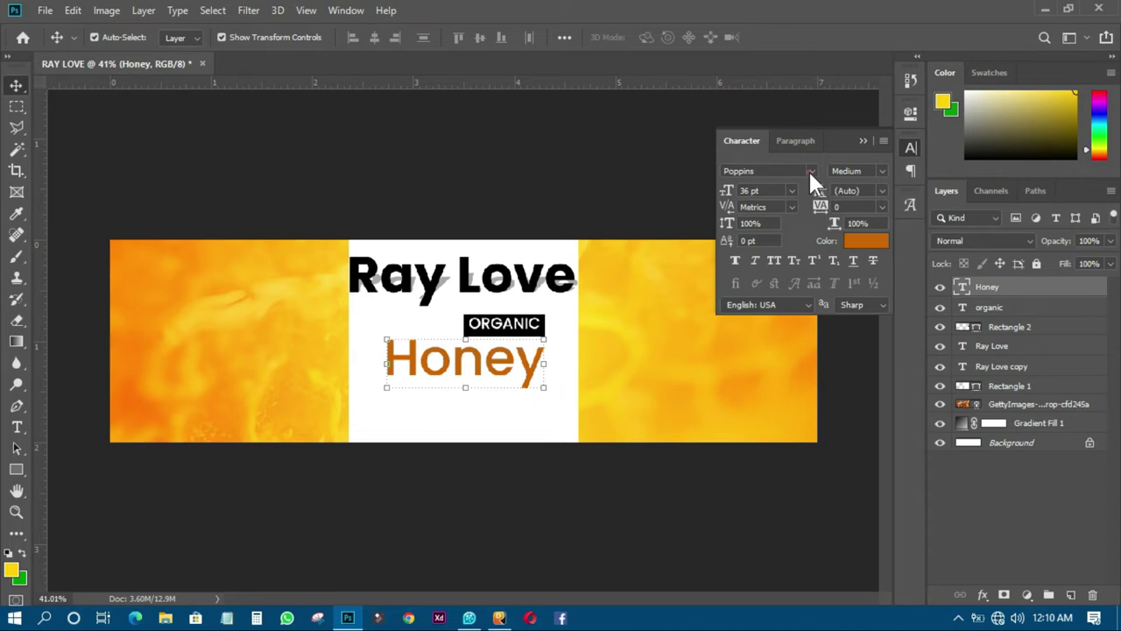
Step: Browse script fonts for the "Honey" text and apply Boss Signature
left_click(811, 172)
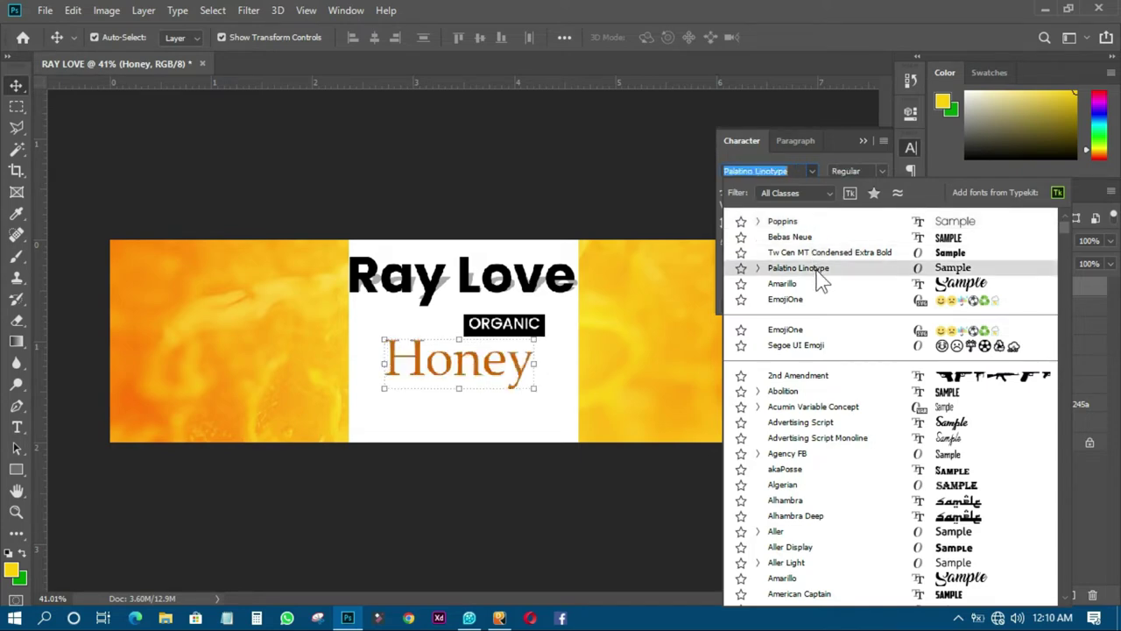
scroll(821, 279, "down", 4)
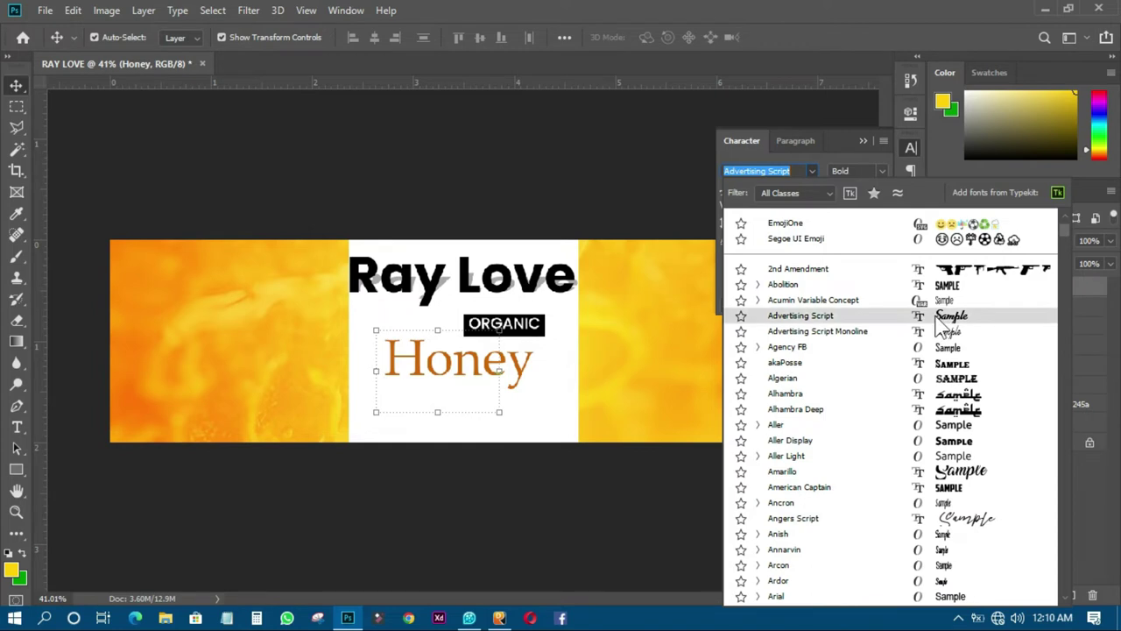
scroll(938, 324, "down", 4)
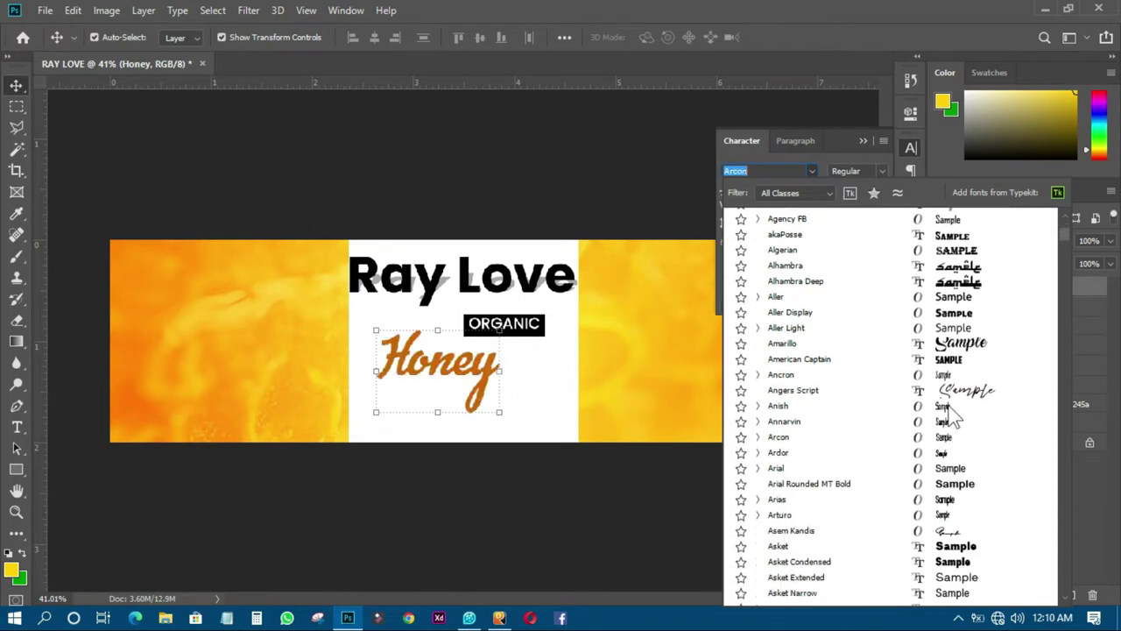
scroll(952, 394, "down", 4)
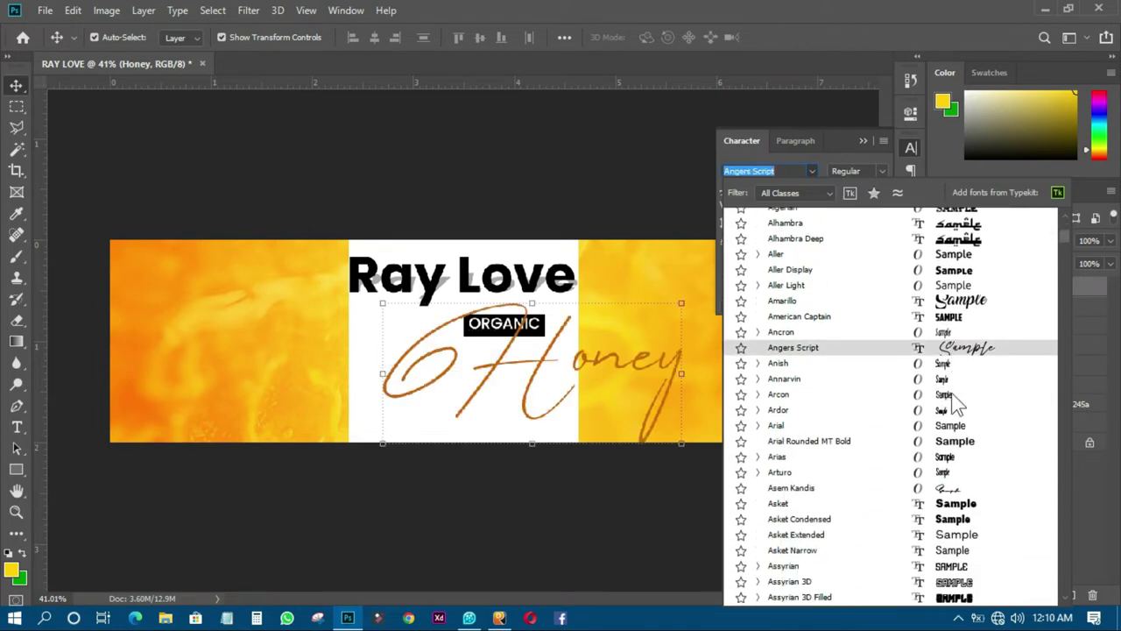
scroll(952, 438, "down", 10)
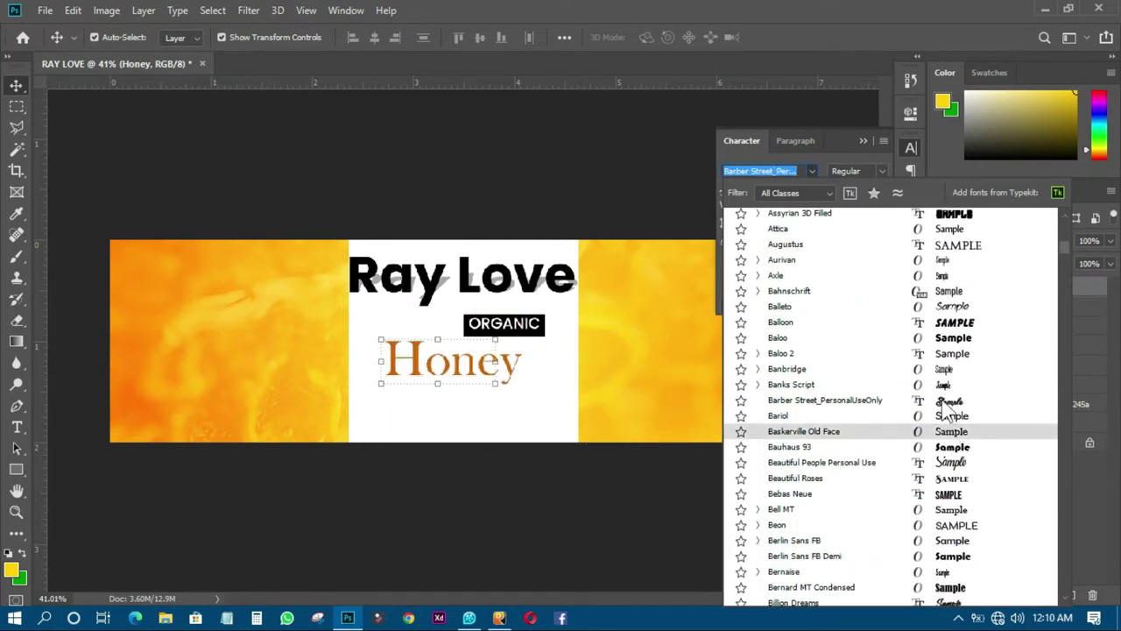
scroll(951, 438, "down", 4)
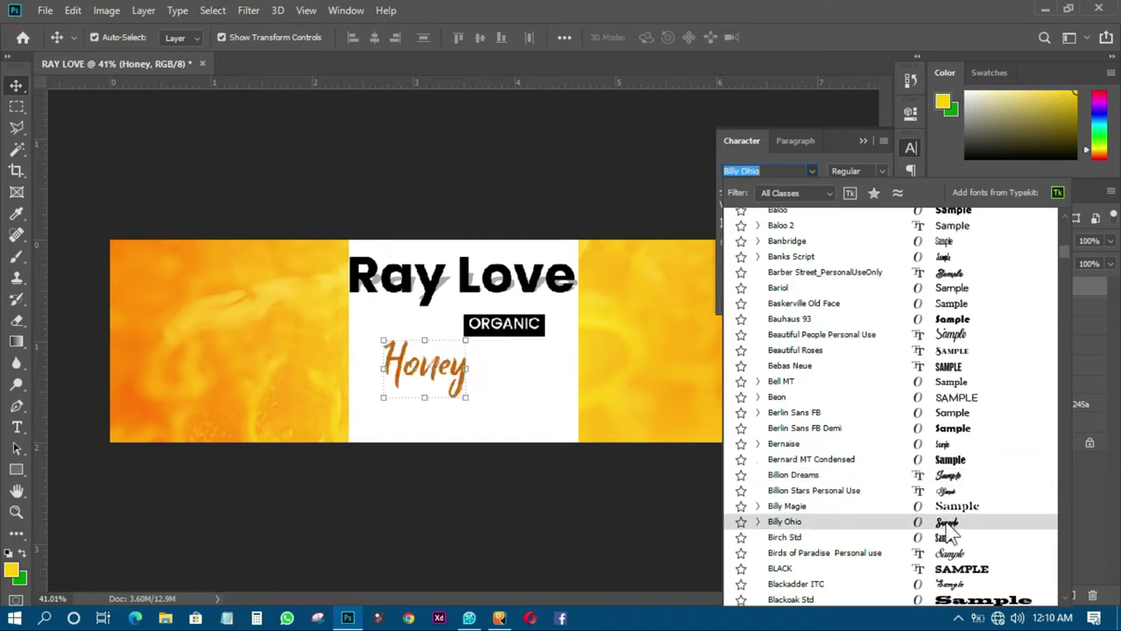
scroll(951, 534, "down", 4)
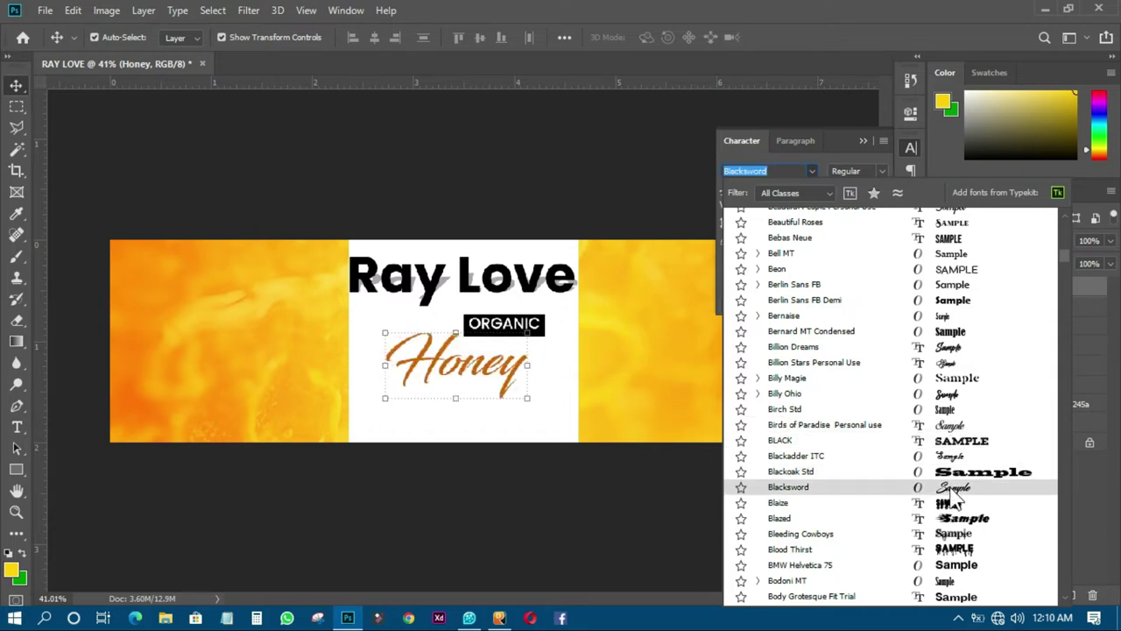
scroll(951, 495, "down", 5)
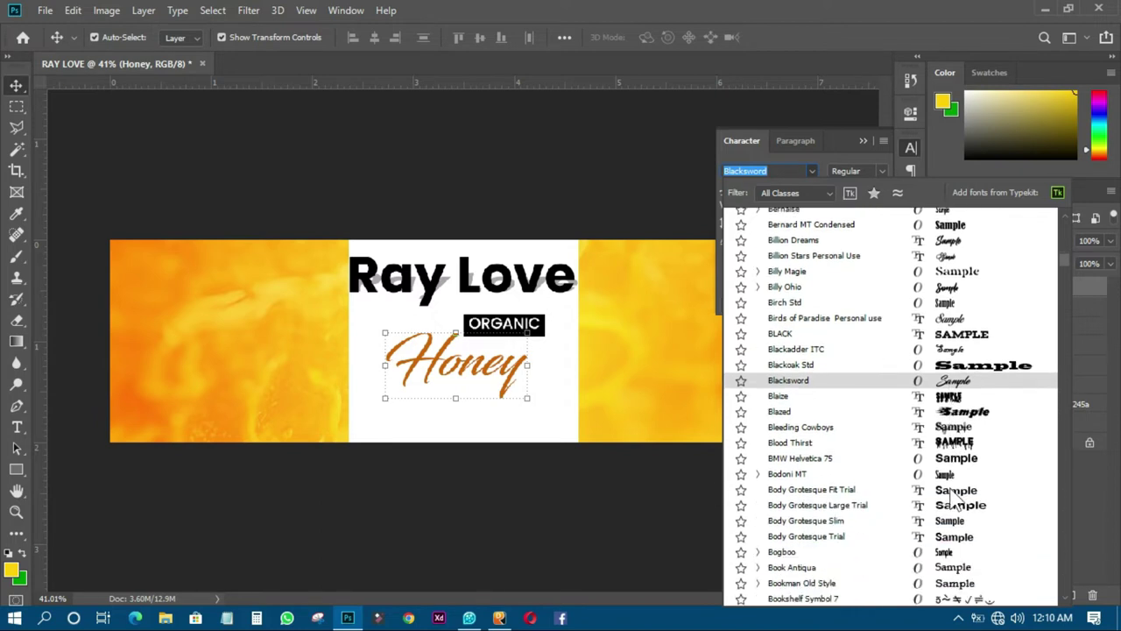
scroll(951, 495, "down", 1)
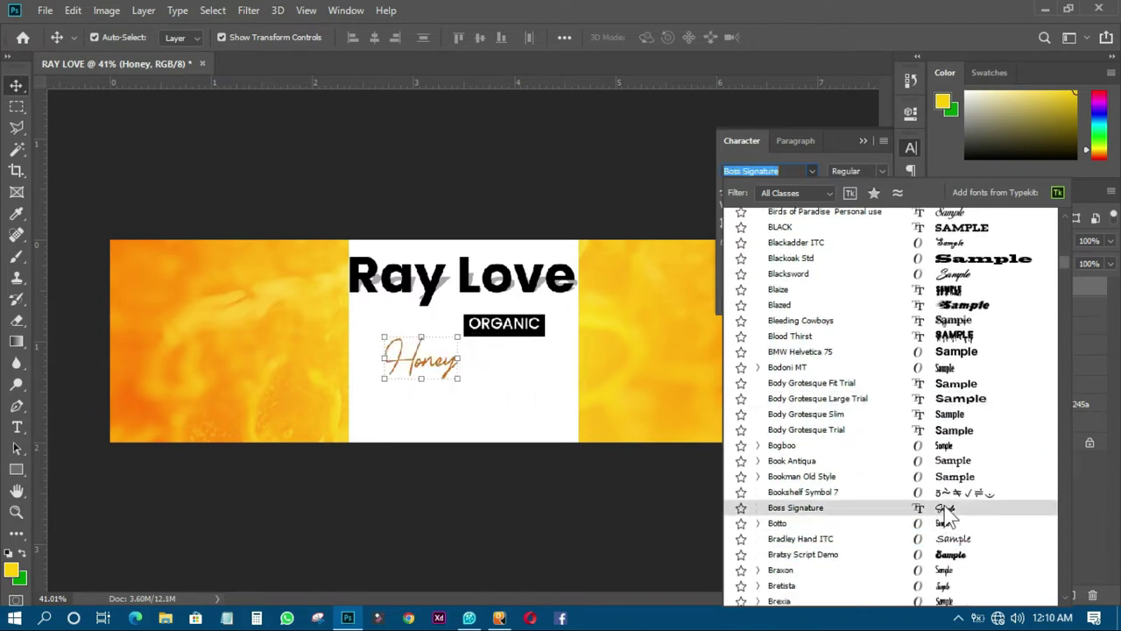
left_click(950, 510)
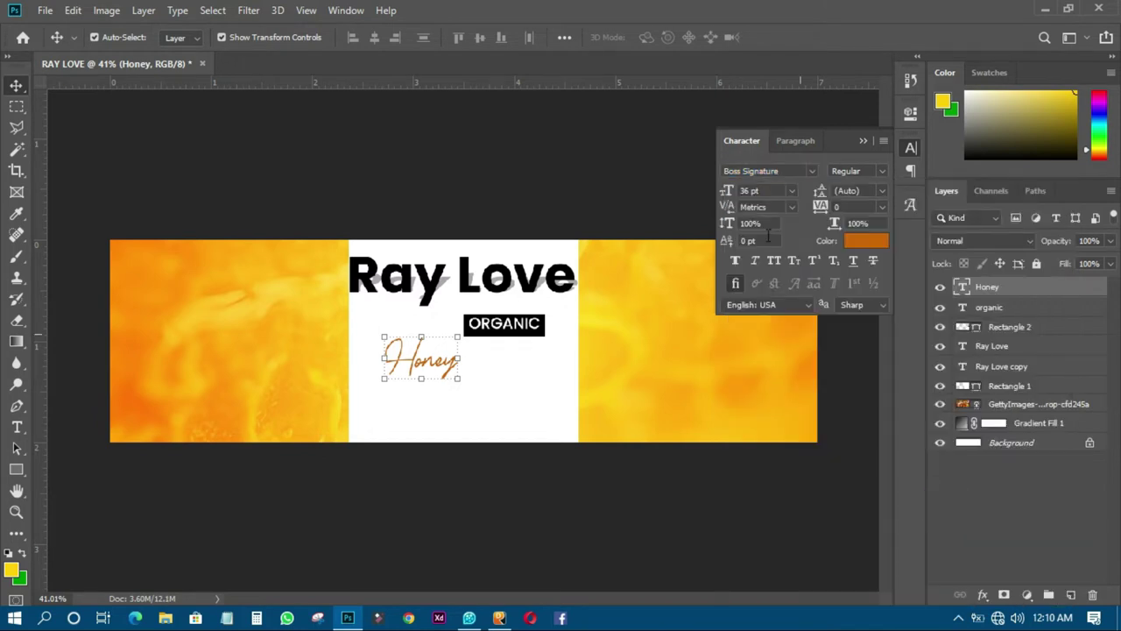
Step: Enlarge the "Honey" text to 60 pt and adjust its position below the title
left_click(791, 190)
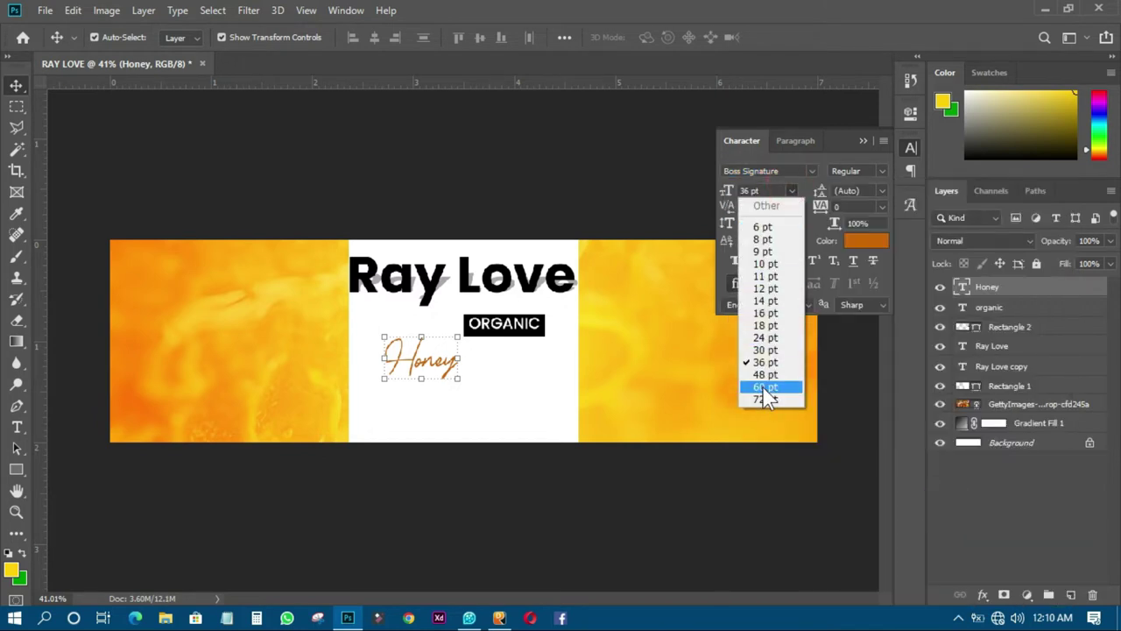
left_click(768, 390)
left_click_drag(480, 366, 482, 371)
left_click(416, 200)
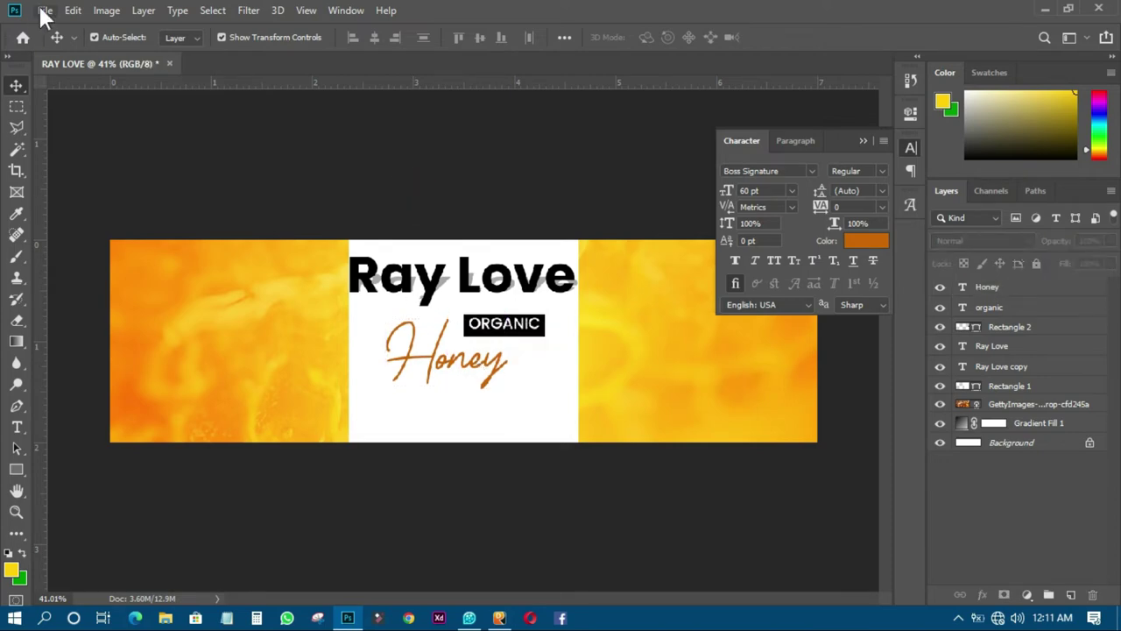
Step: Place the image Honey-PNG-Photo from the gf folder as a linked file
left_click(41, 9)
left_click(98, 336)
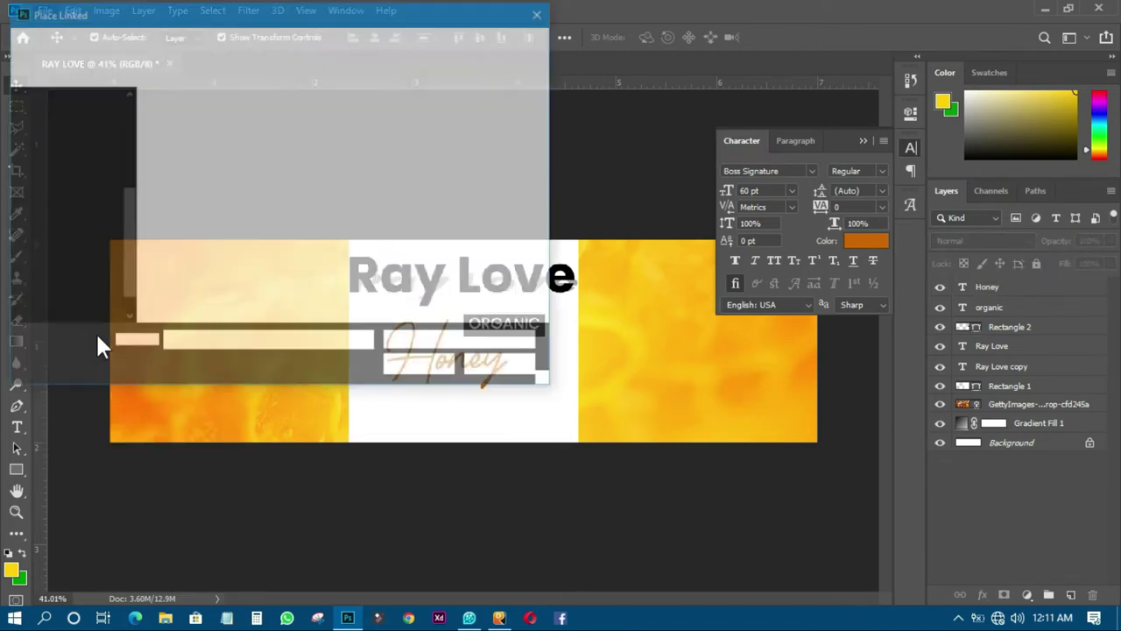
left_click(194, 294)
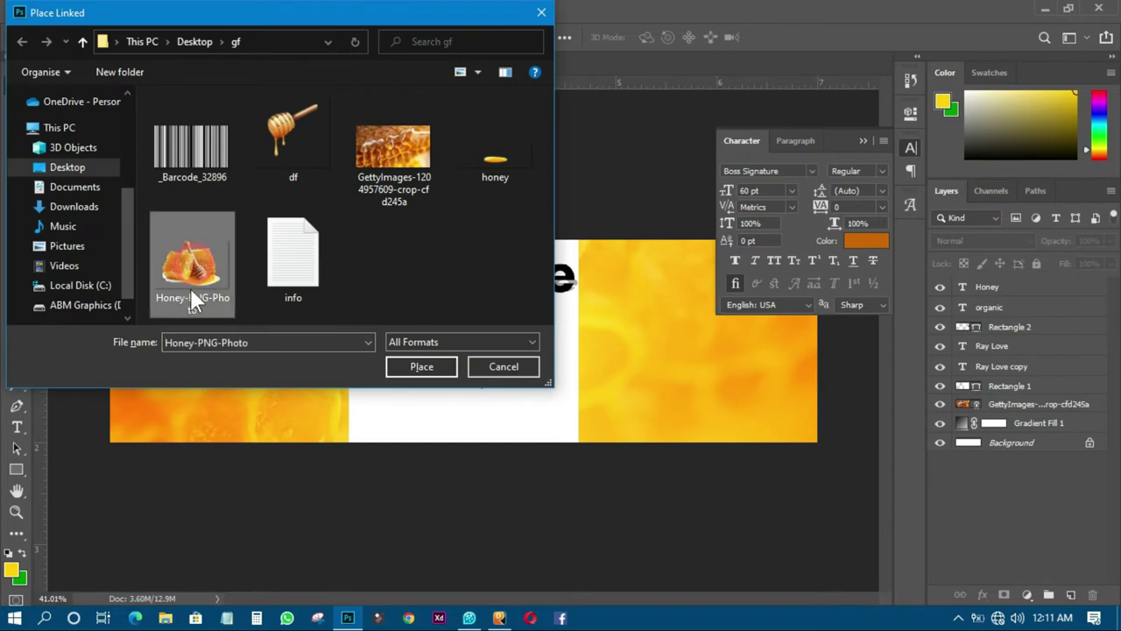
left_click(421, 366)
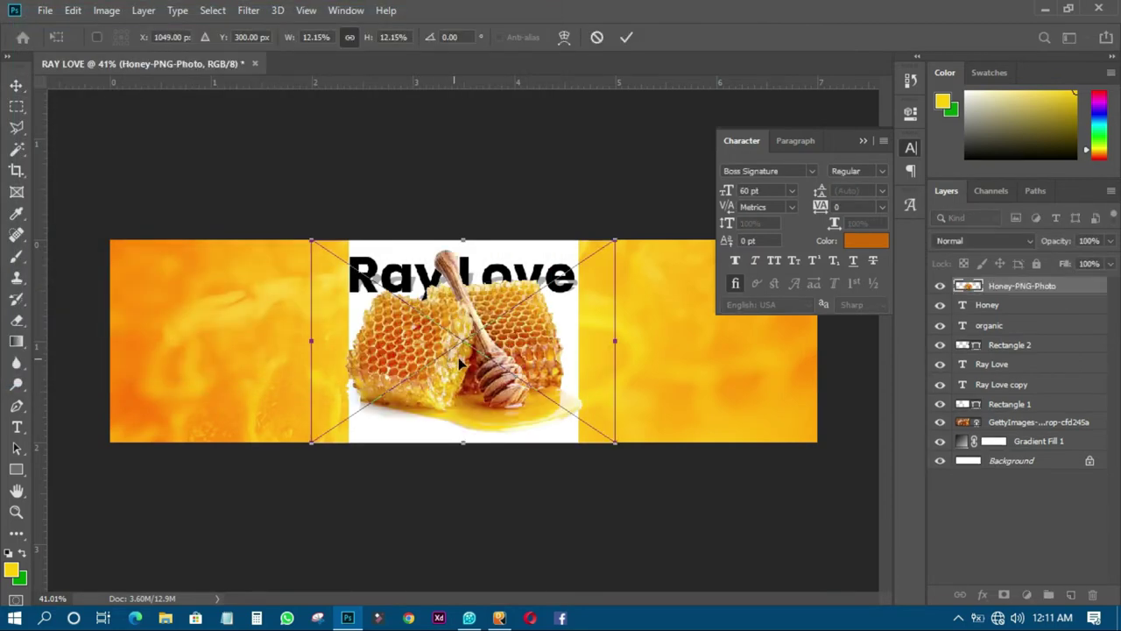
Step: Scale the placed honeycomb image to about 5.72% and position it below "Honey" in the white panel
left_click_drag(613, 240, 485, 358)
left_click_drag(433, 386, 484, 399)
left_click_drag(529, 342, 510, 357)
left_click(627, 36)
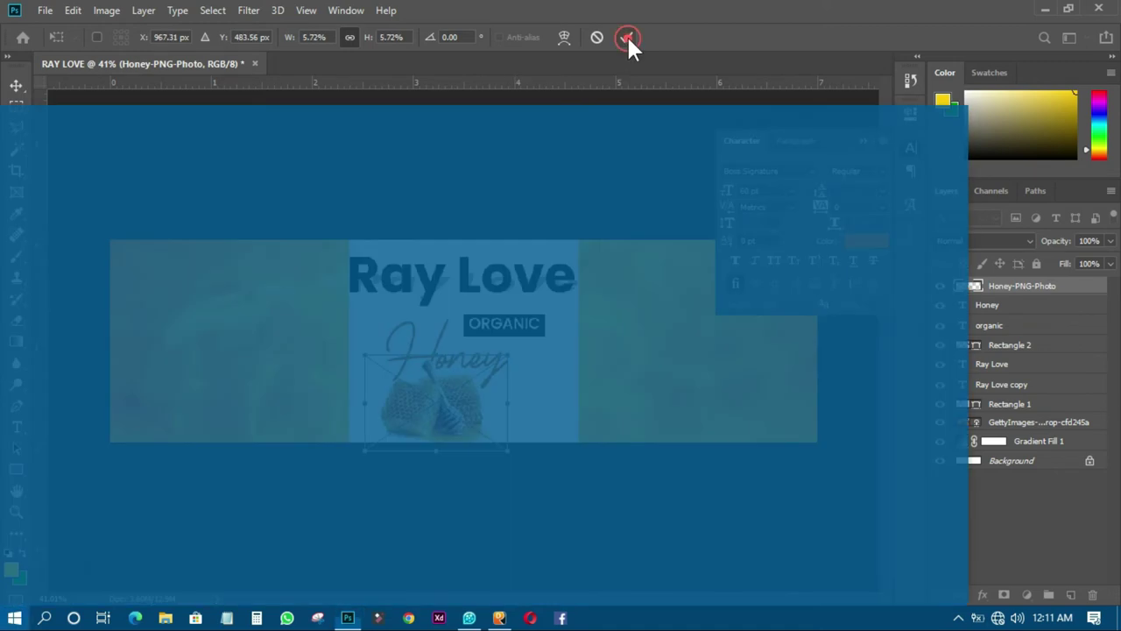
left_click(622, 35)
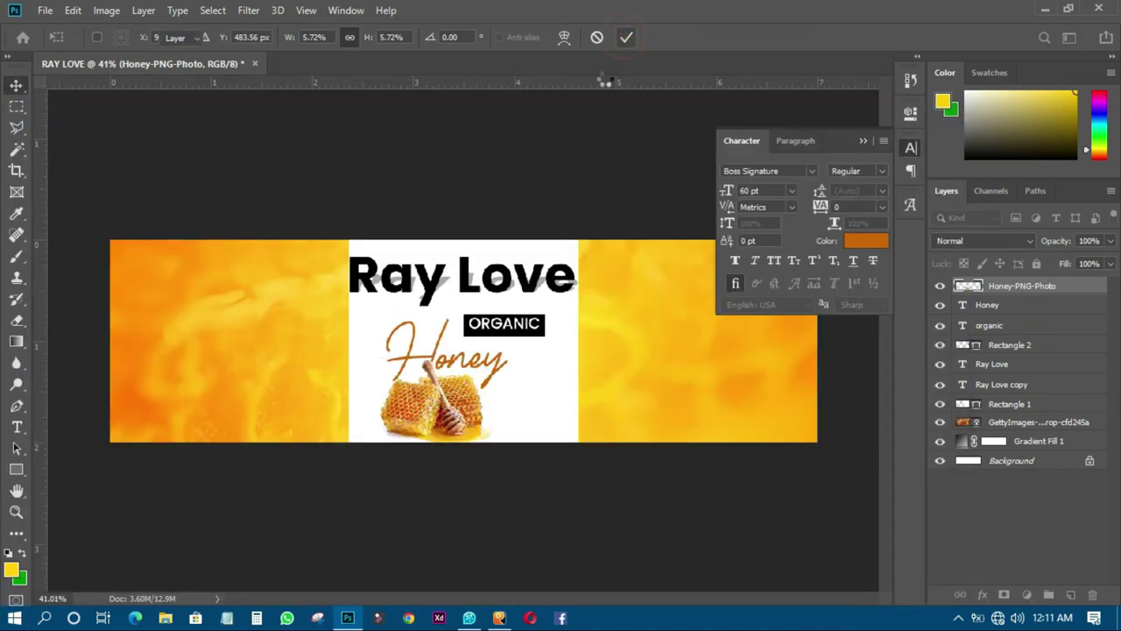
Step: Move the honeycomb image right along the lower edge of the white panel
left_click(582, 166)
left_click_drag(451, 412, 506, 412)
left_click(441, 482)
Step: Enlarge the "Honey" text to 72 pt and shift it toward the white panel's left edge
left_click_drag(433, 361, 417, 360)
left_click(788, 191)
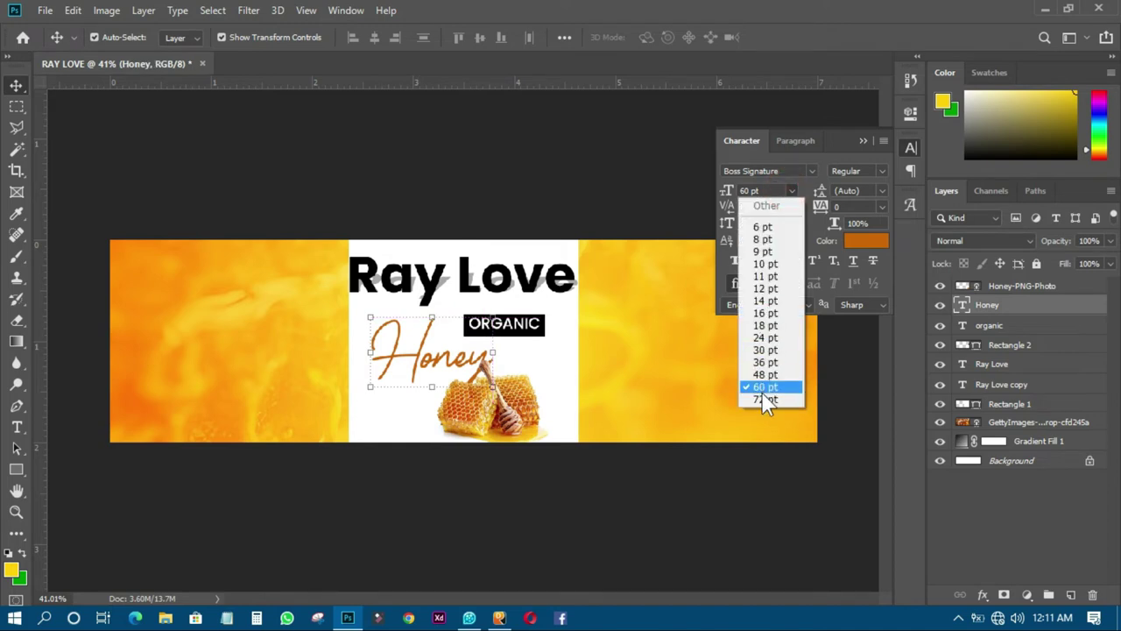
left_click(761, 396)
mouse_move(438, 360)
left_mouse_down()
mouse_move(425, 349)
mouse_move(422, 362)
left_mouse_up()
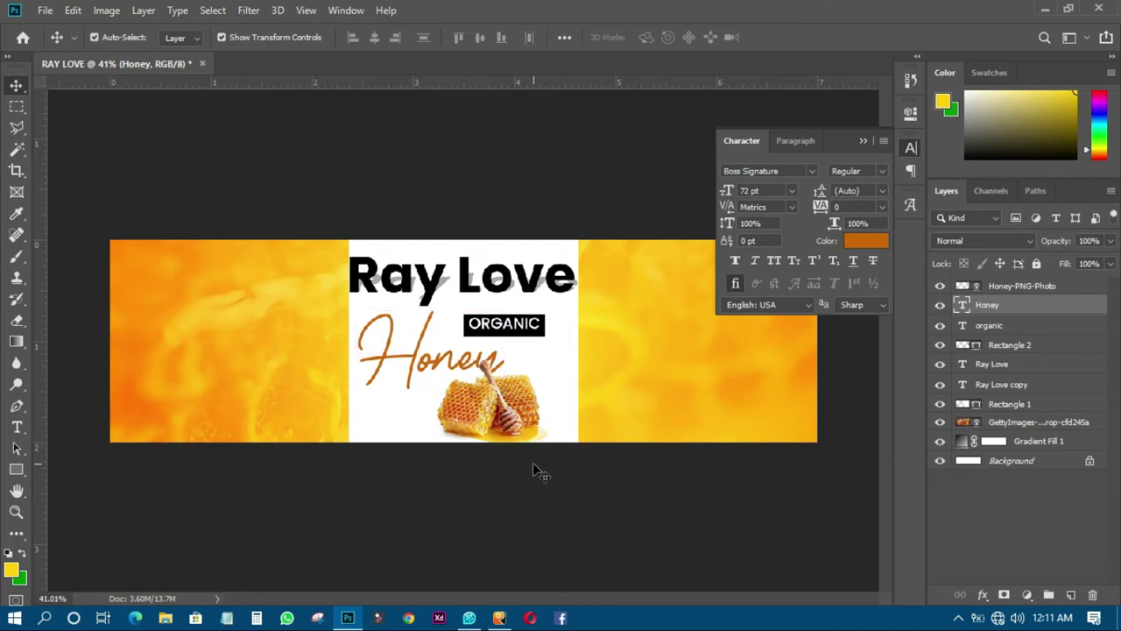
Step: Move the honeycomb image farther right into the lower-right corner of the white panel
left_click(531, 463)
left_click_drag(505, 404, 531, 405)
left_click(511, 472)
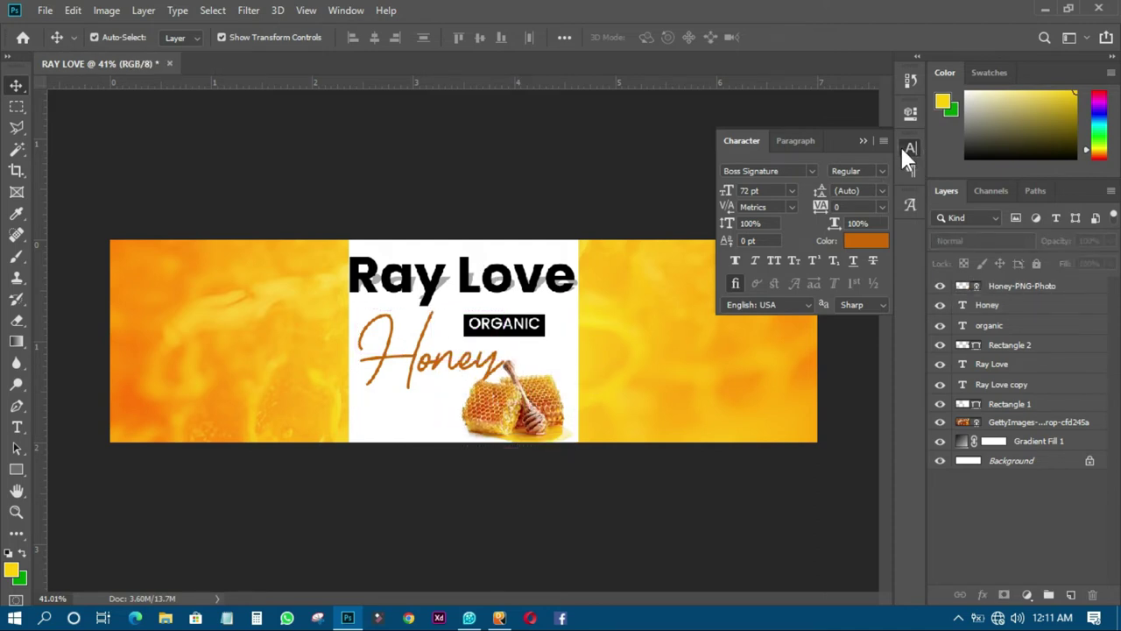
left_click(910, 151)
Step: Widen the white central panel rectangle slightly on both sides, leaving a margin around the "Ray Love" text
scroll(570, 395, "down", 1)
scroll(574, 394, "up", 2)
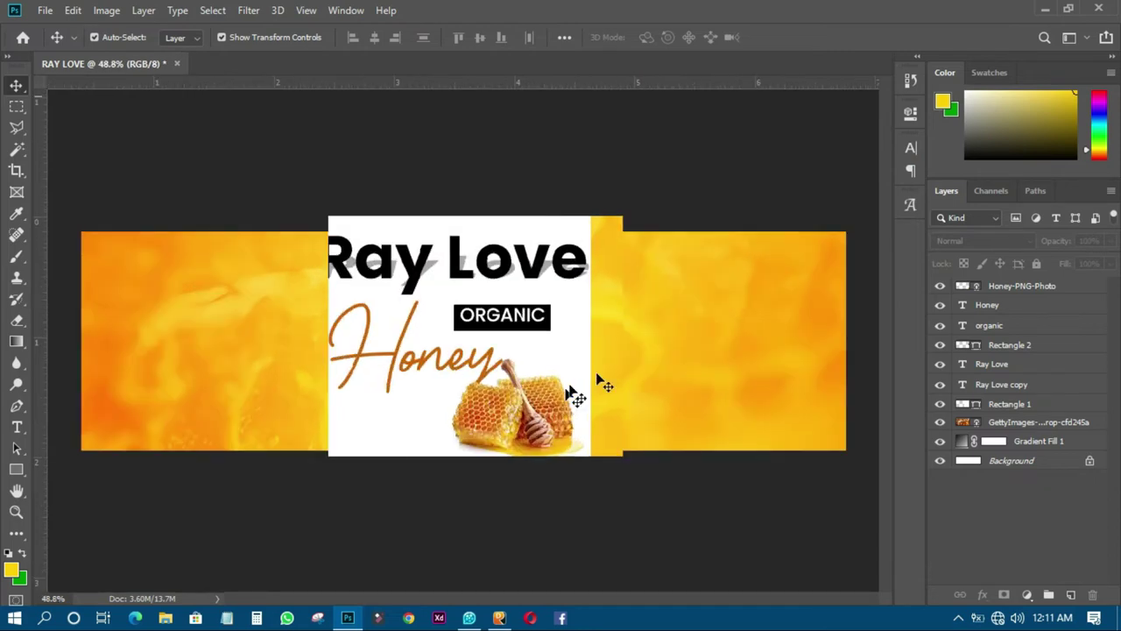
scroll(605, 377, "up", 1)
scroll(587, 360, "down", 2)
left_click(562, 341)
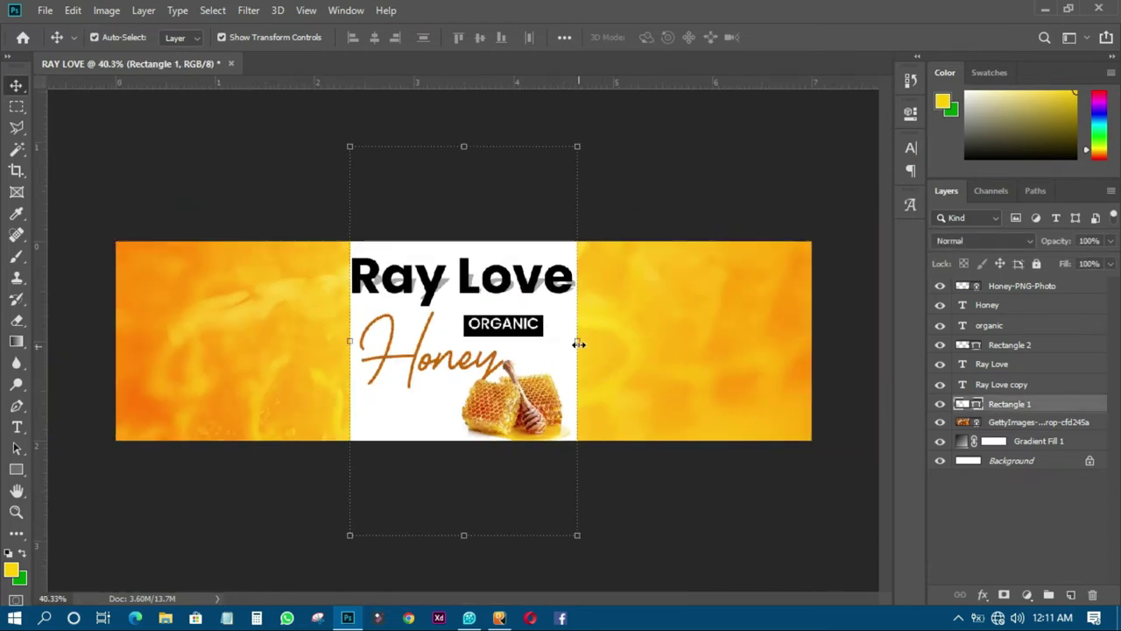
left_click_drag(577, 342, 595, 341)
left_click_drag(351, 342, 334, 342)
left_click(786, 38)
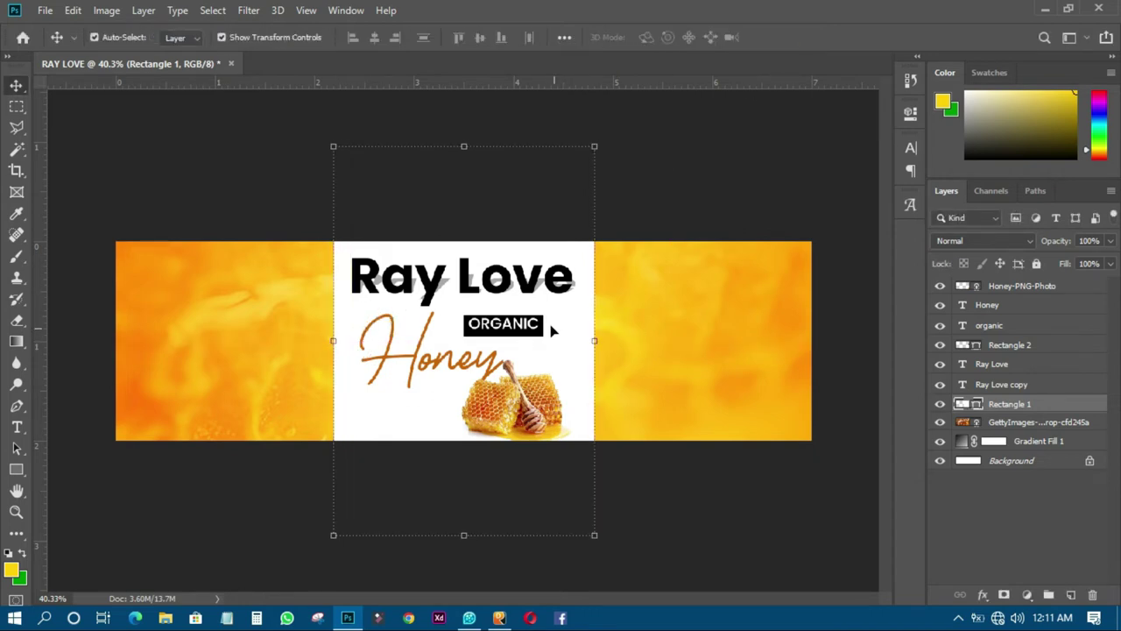
Step: Rasterize the white panel's layer and apply a Ripple distortion of 999% at Medium size to roughen its edges
right_click(1019, 407)
left_click(847, 245)
left_click(251, 12)
mouse_move(273, 226)
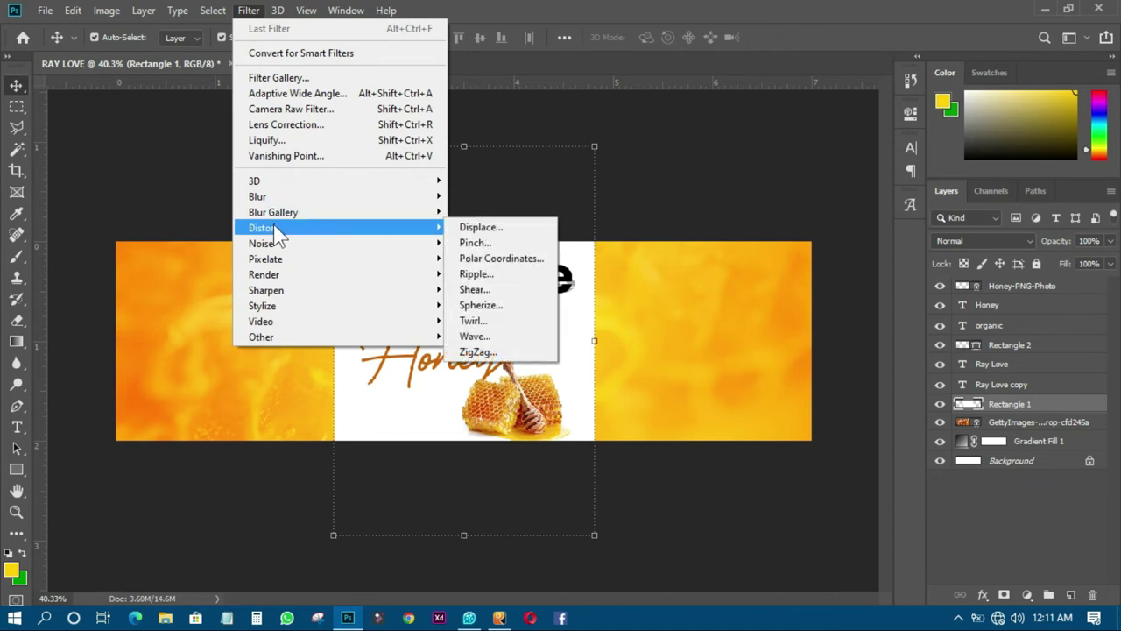
left_click(478, 275)
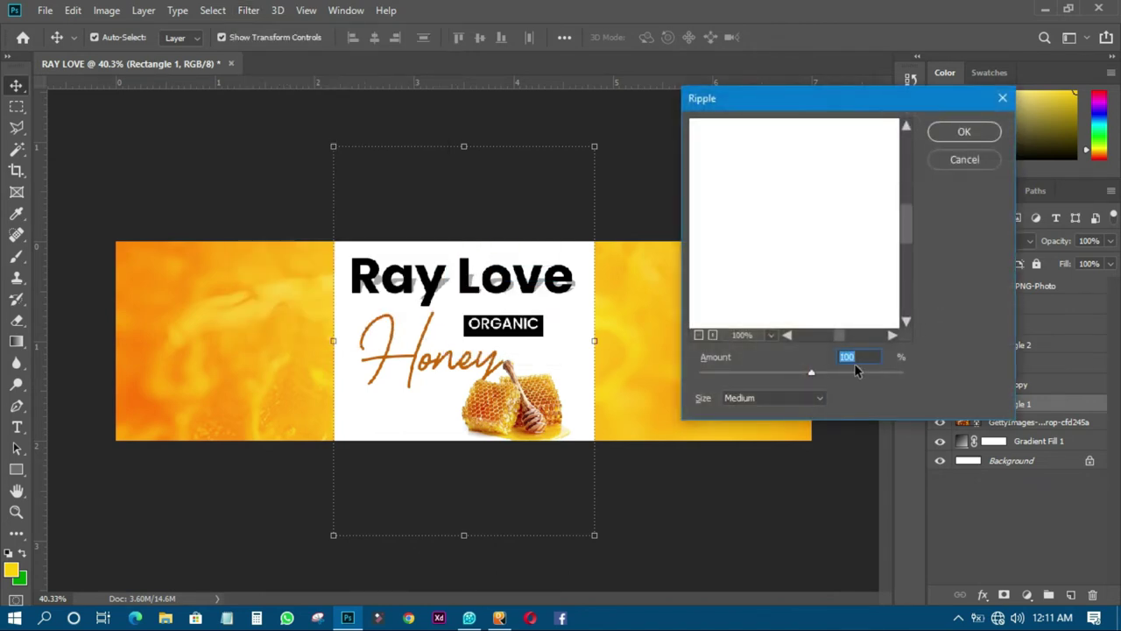
left_click_drag(823, 377, 918, 376)
left_click(759, 398)
left_click(736, 424)
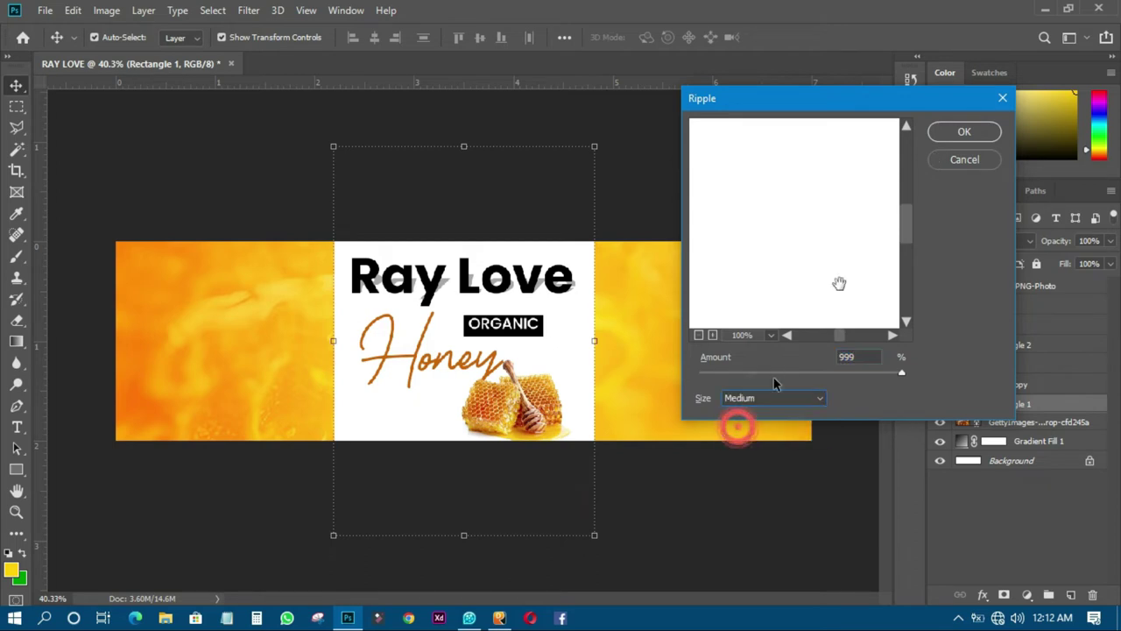
left_click(963, 132)
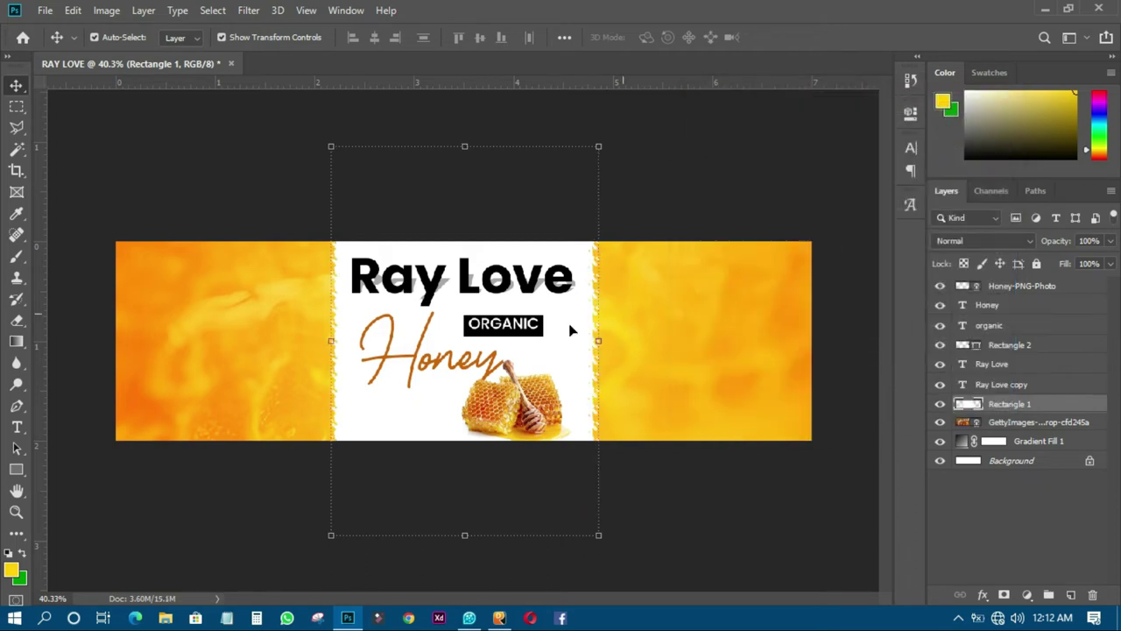
scroll(365, 340, "up", 5)
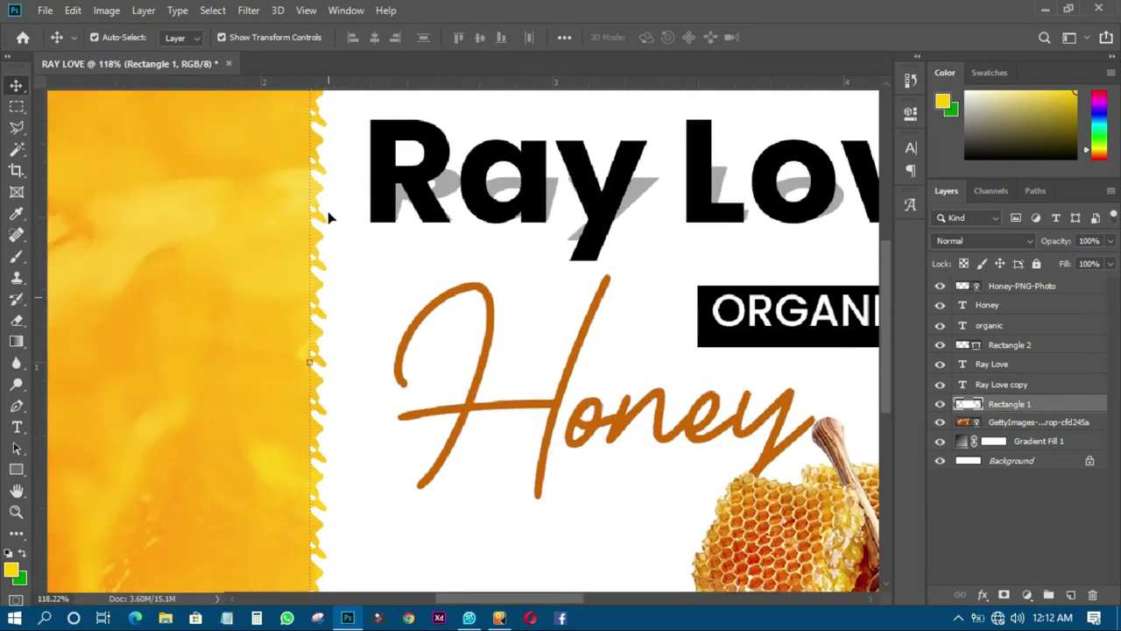
scroll(340, 377, "down", 5)
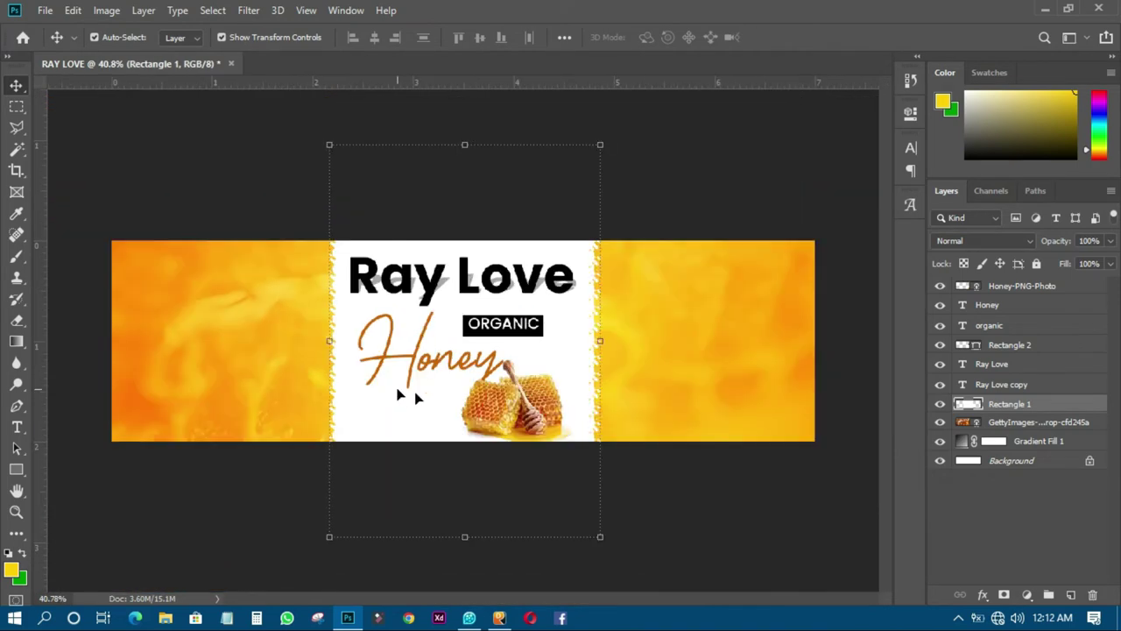
Step: Add a Levels adjustment layer above the honeycomb background photo with the black input level at 94
left_click(1003, 423)
left_click(1012, 440)
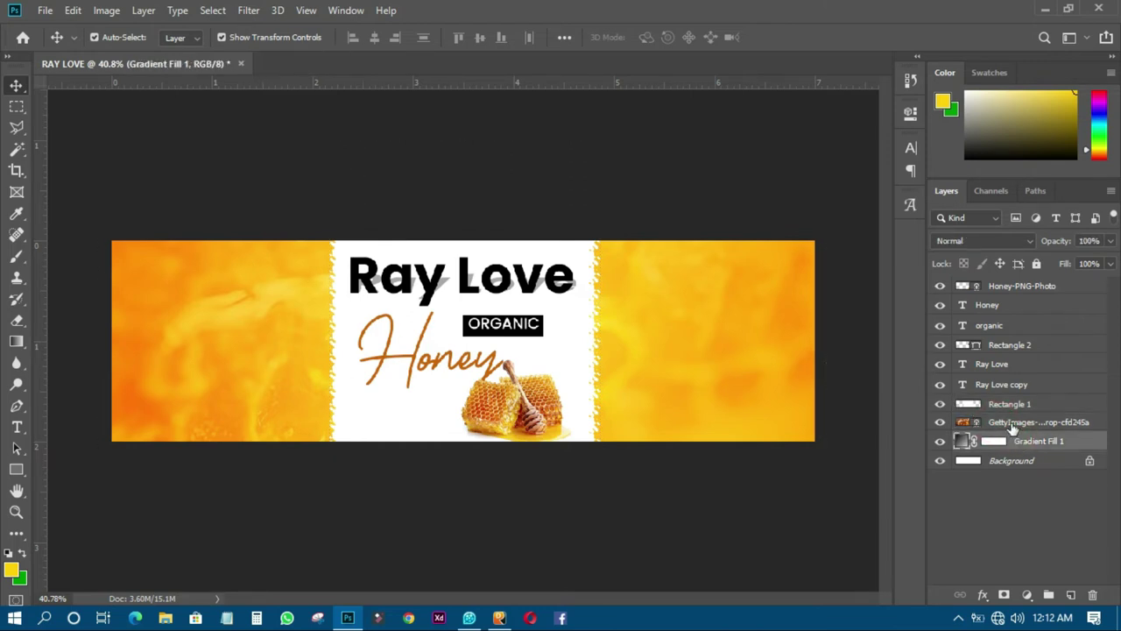
left_click(1013, 425)
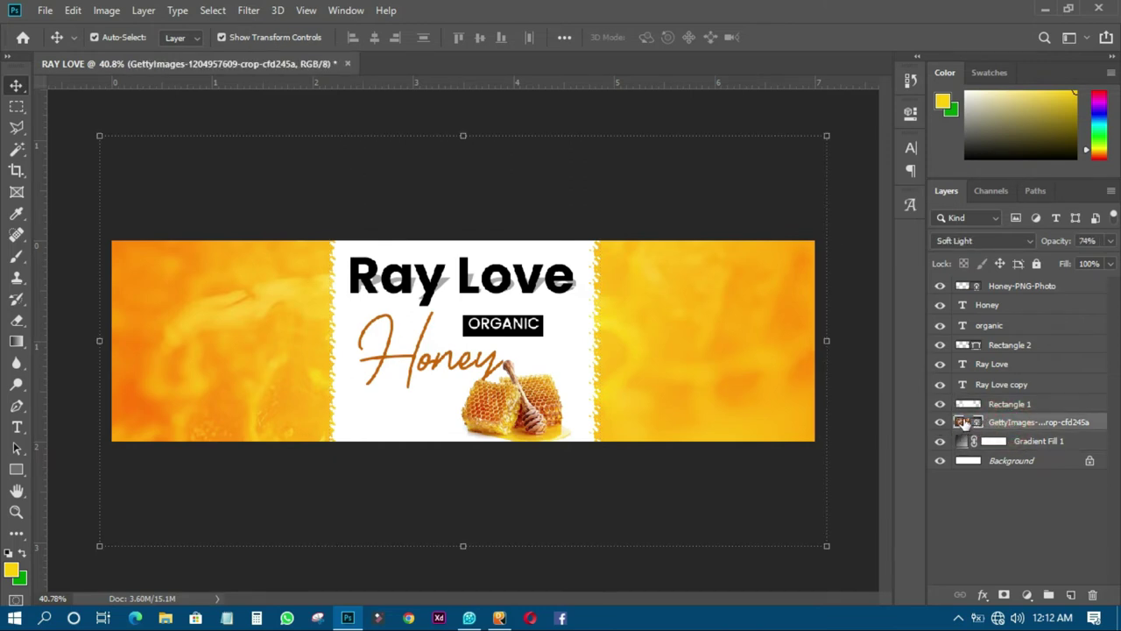
left_click(1027, 596)
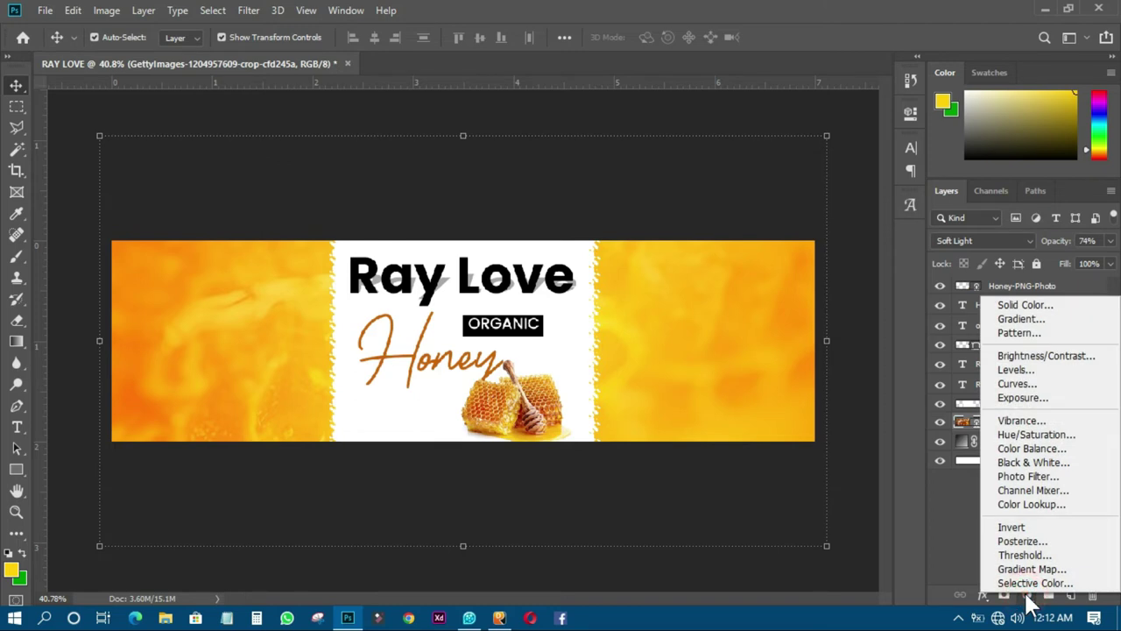
left_click(1016, 370)
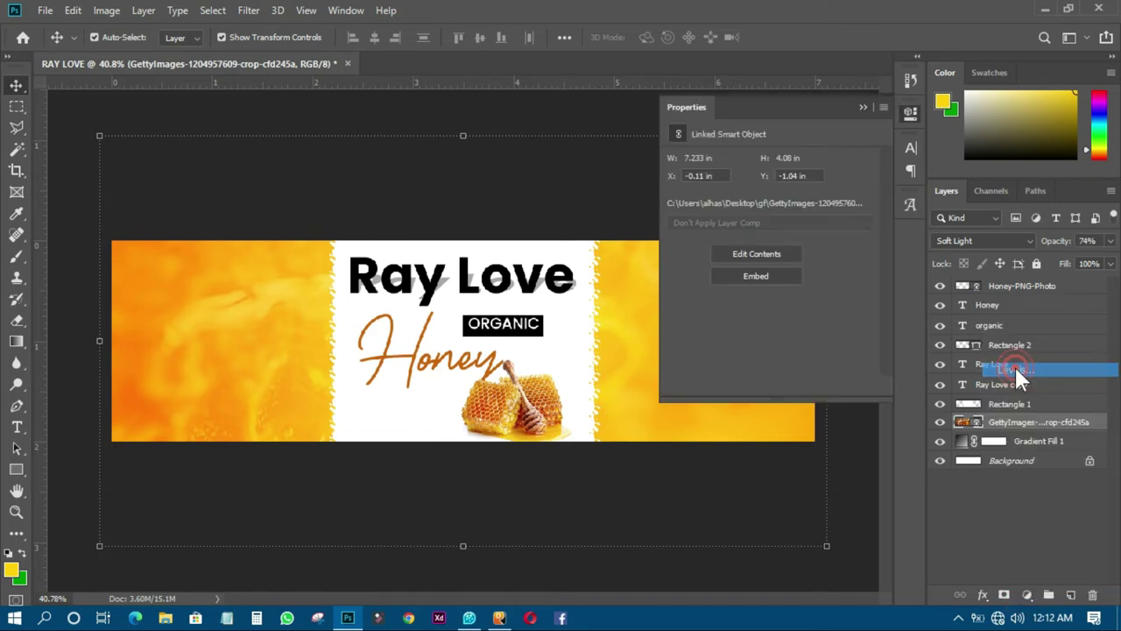
left_click_drag(695, 282, 758, 280)
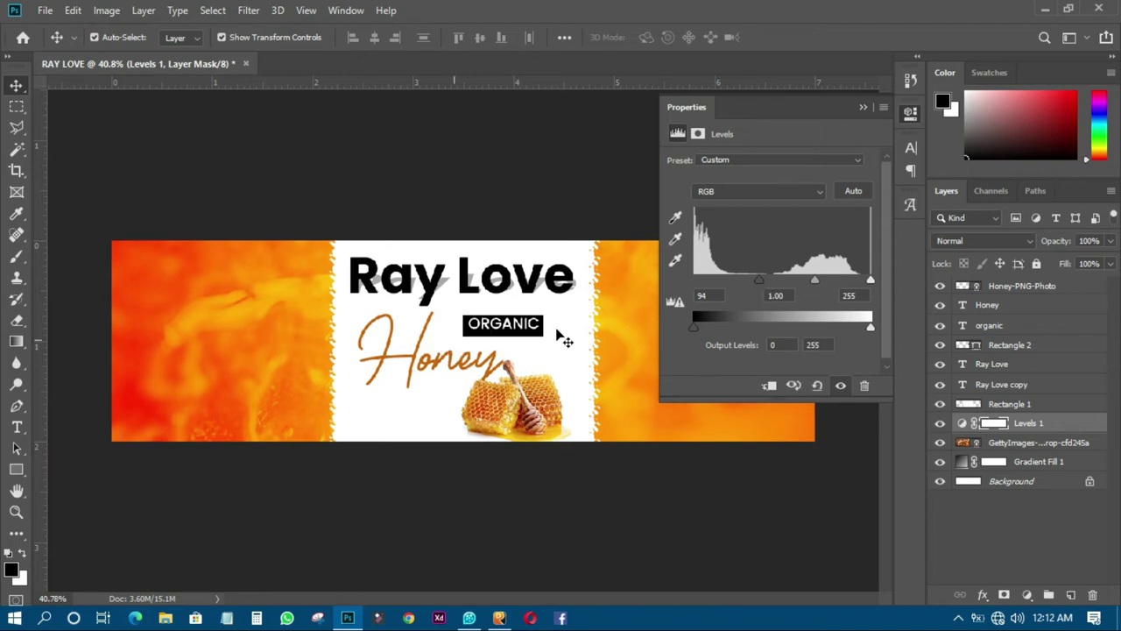
left_click(908, 113)
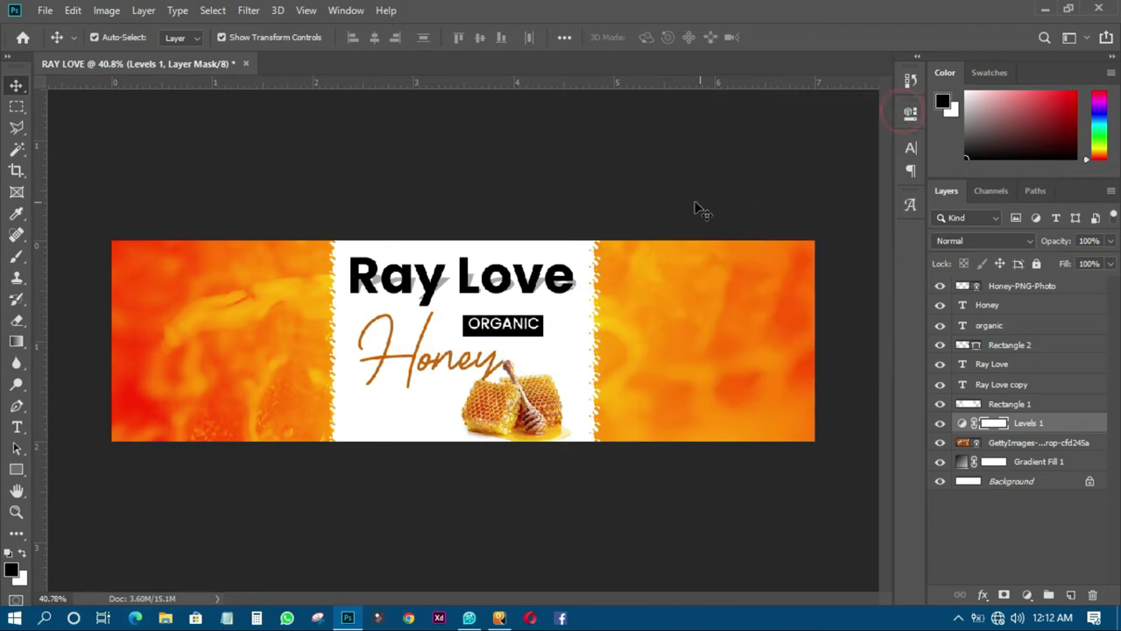
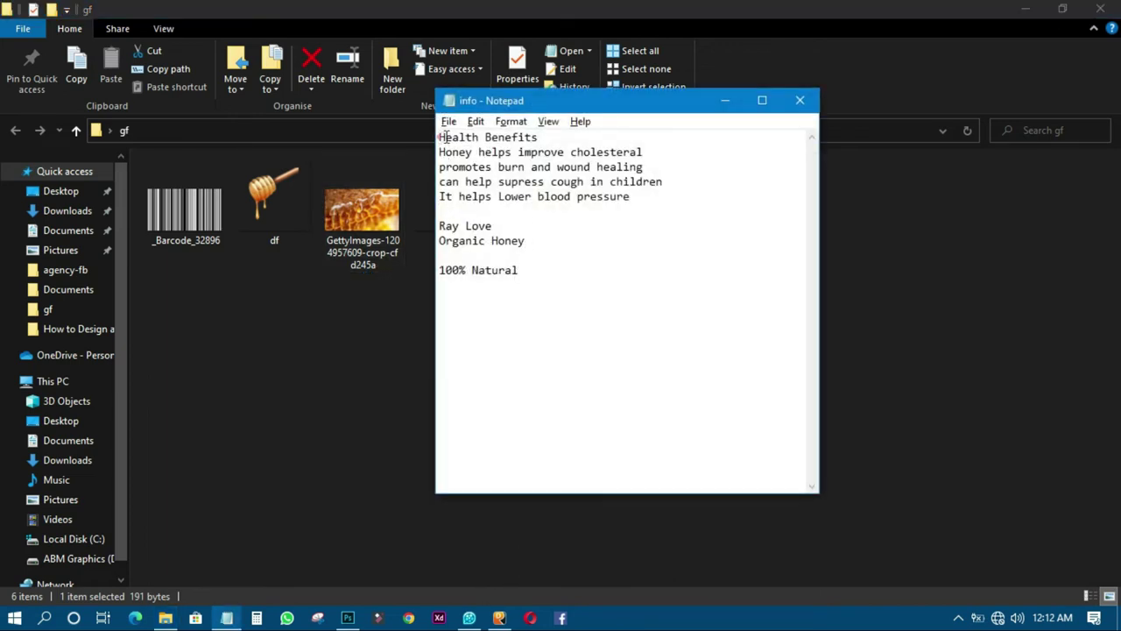
Step: Copy "Health Benefits" from the info file in Notepad and paste it as new text on the label's left orange section in Photoshop
left_click_drag(439, 138, 552, 138)
right_click(519, 138)
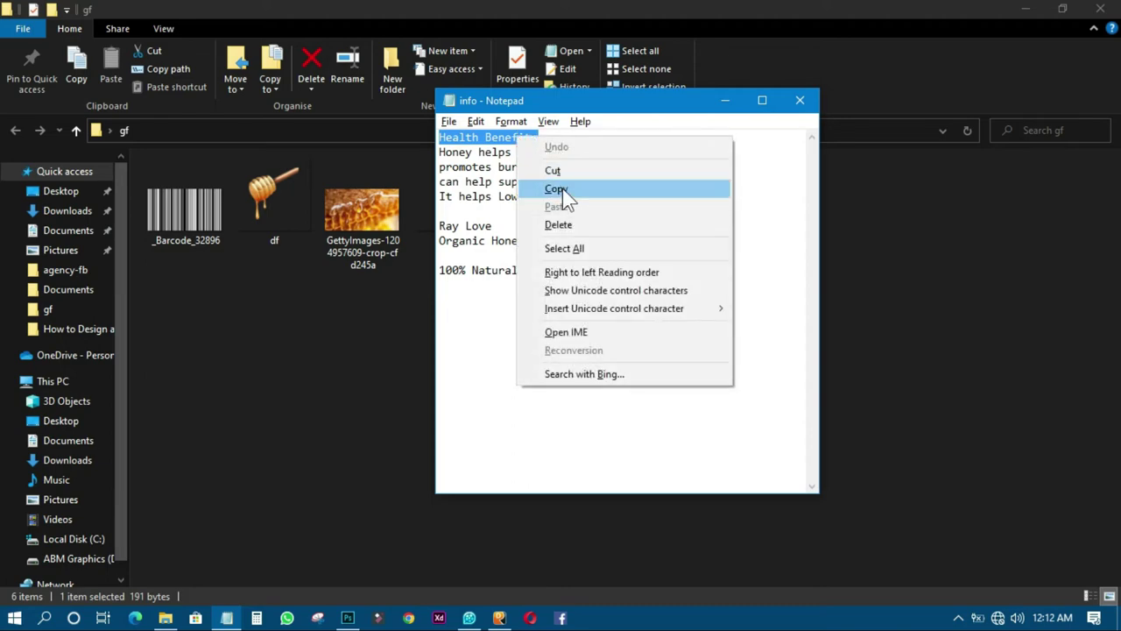
left_click(563, 193)
left_click(349, 619)
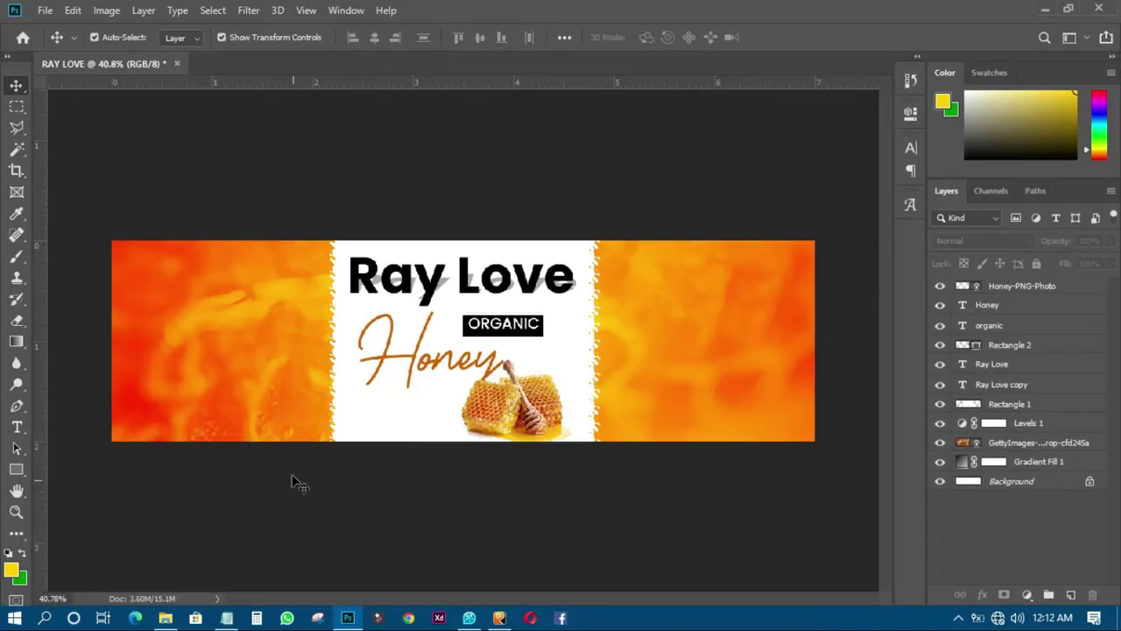
left_click(16, 427)
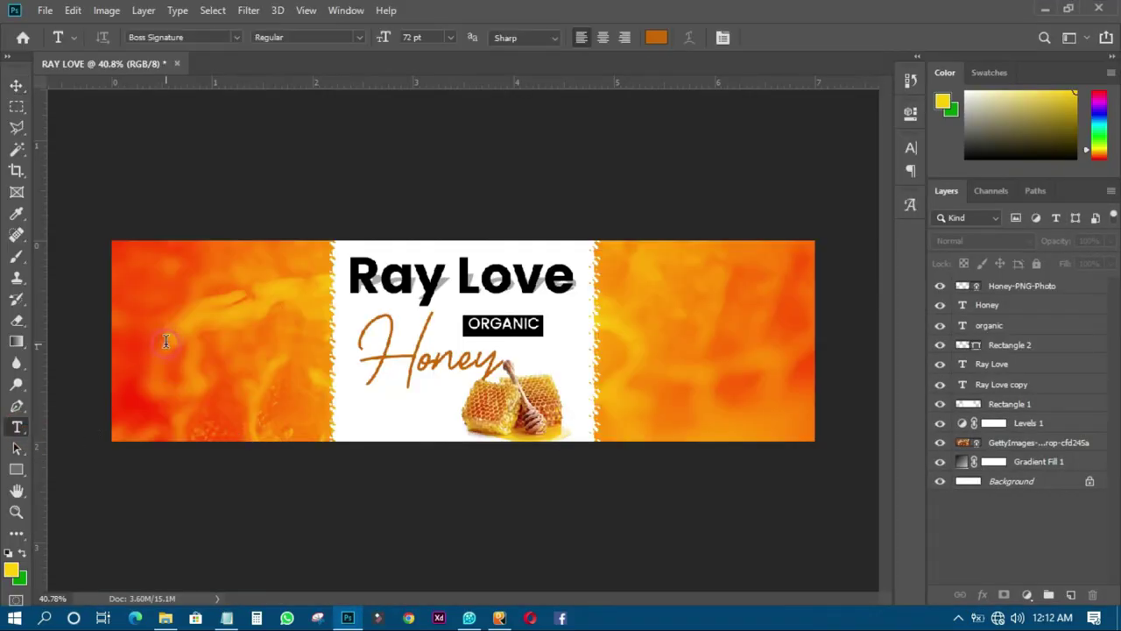
left_click(164, 342)
key("ctrl+v")
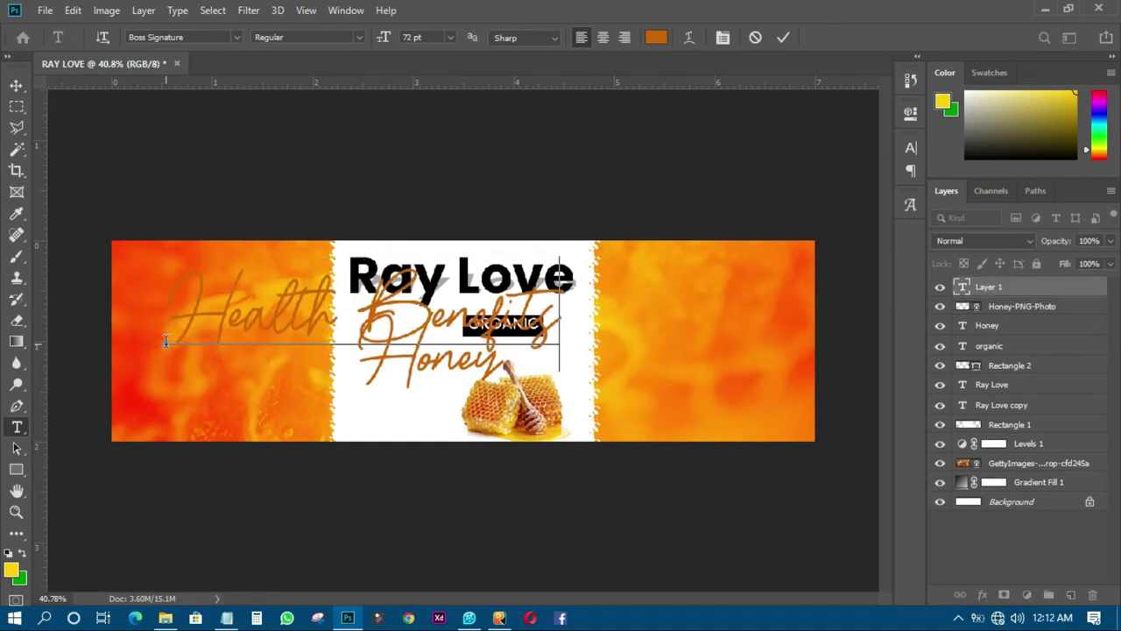
left_click(18, 85)
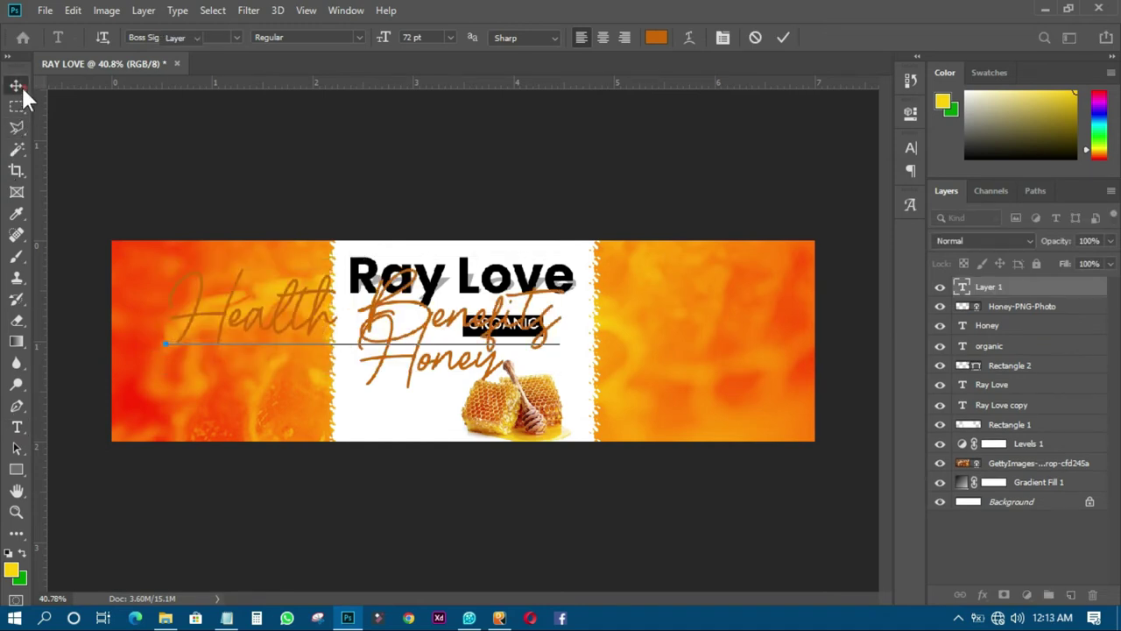
Step: Set the "Health Benefits" text to the Poppins font at 12 pt
left_click(916, 151)
left_click(814, 172)
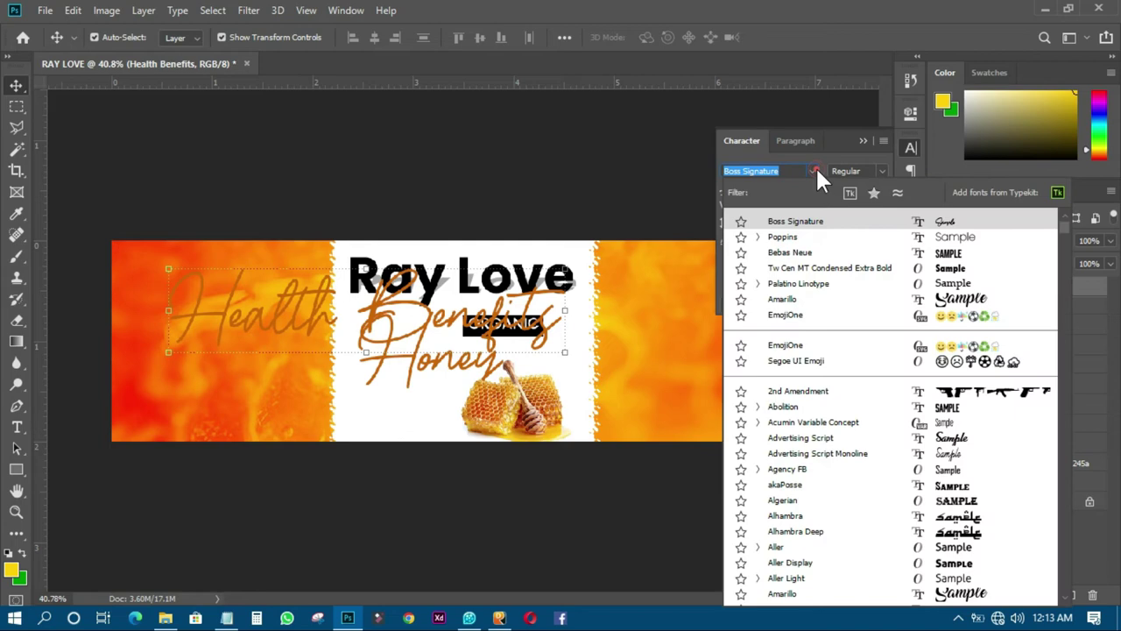
left_click(791, 235)
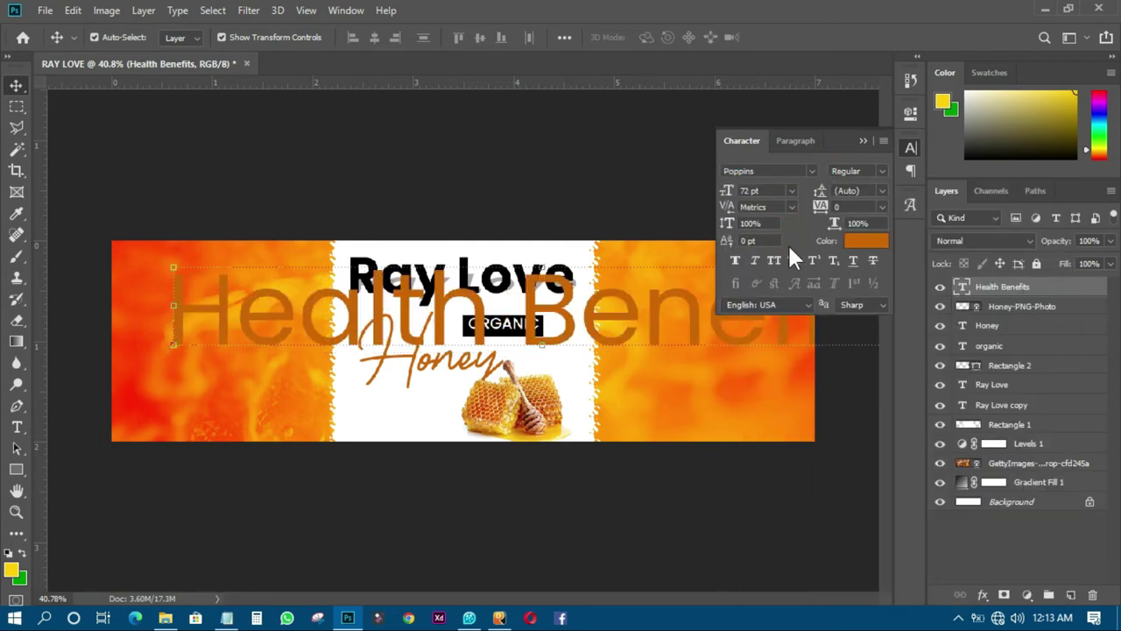
left_click(792, 191)
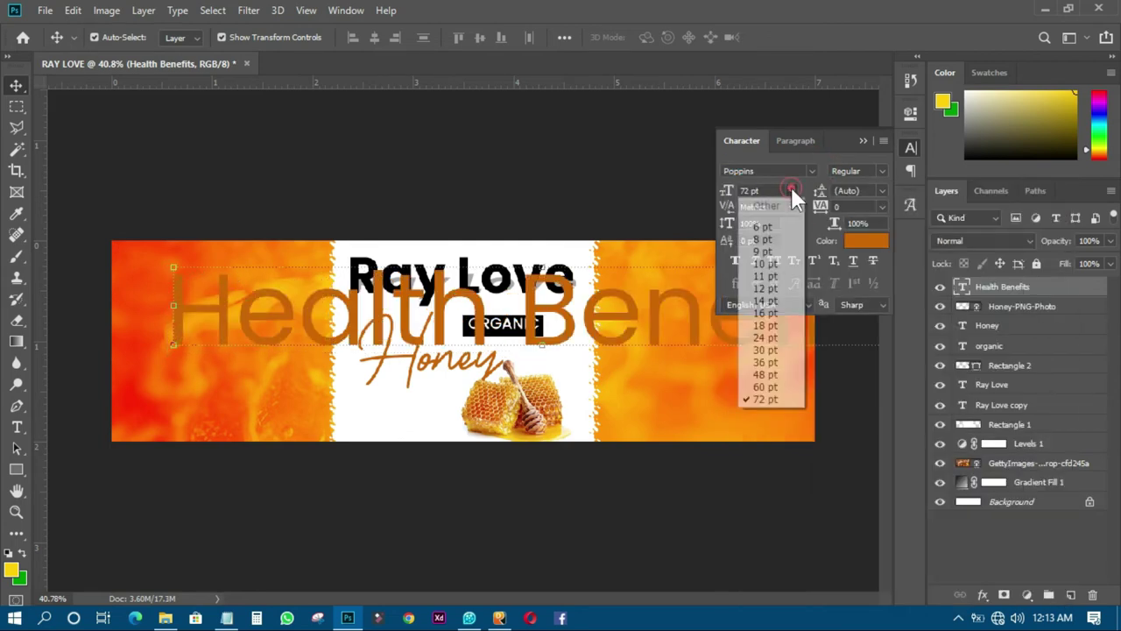
left_click(766, 288)
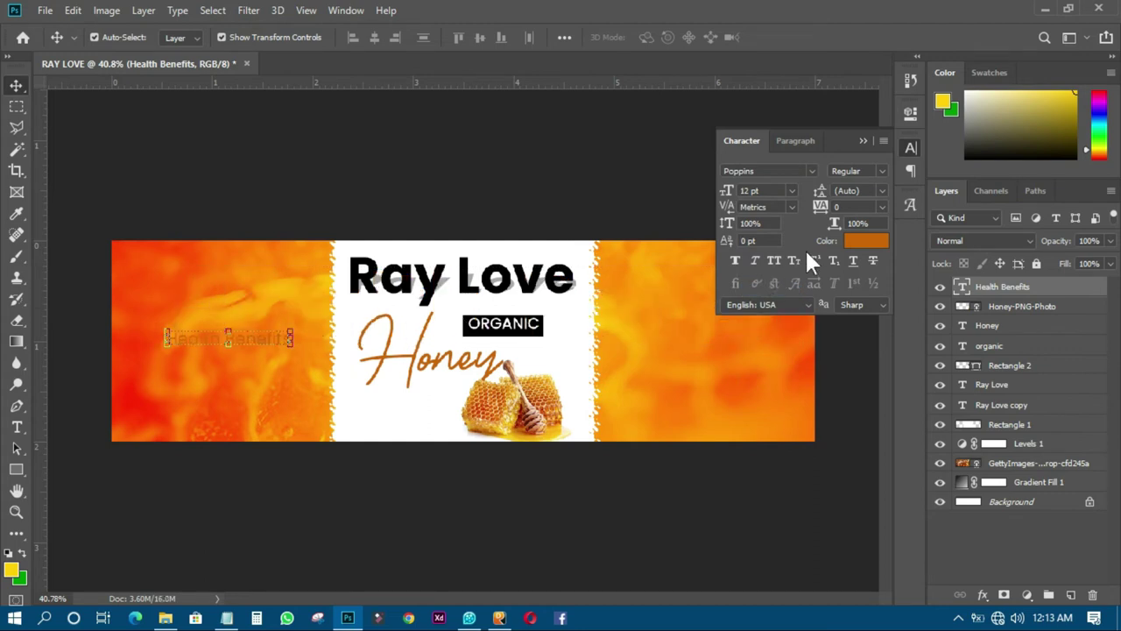
left_click(246, 173)
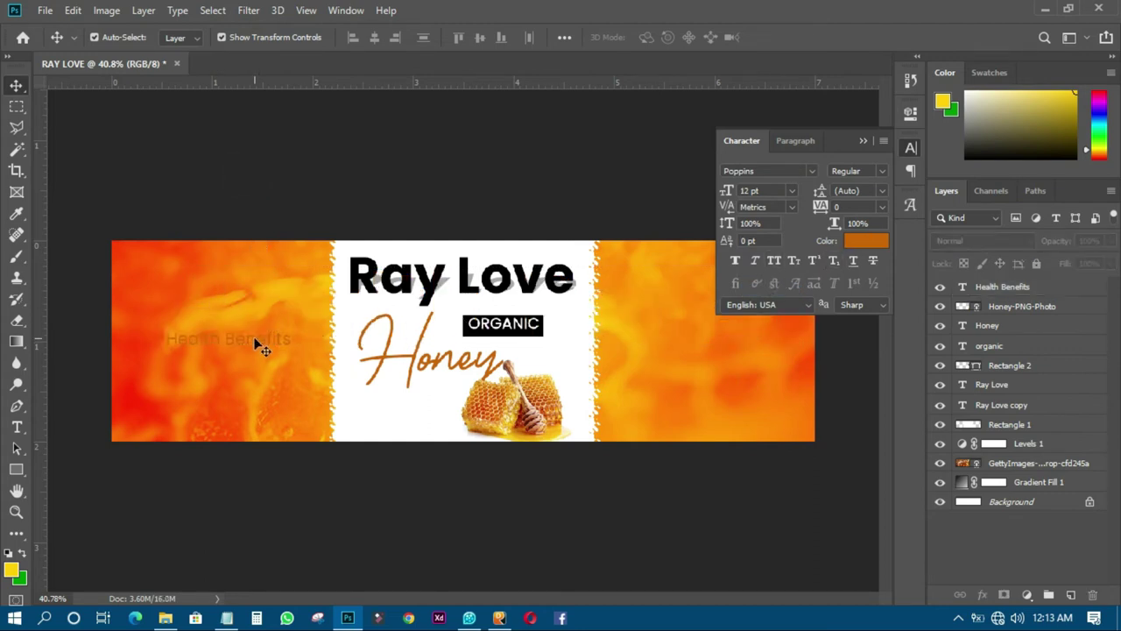
Step: Move the "Health Benefits" heading higher in the left orange section and colour it black (000000)
mouse_move(257, 343)
left_mouse_down()
mouse_move(235, 311)
mouse_move(249, 303)
left_mouse_up()
left_click(226, 618)
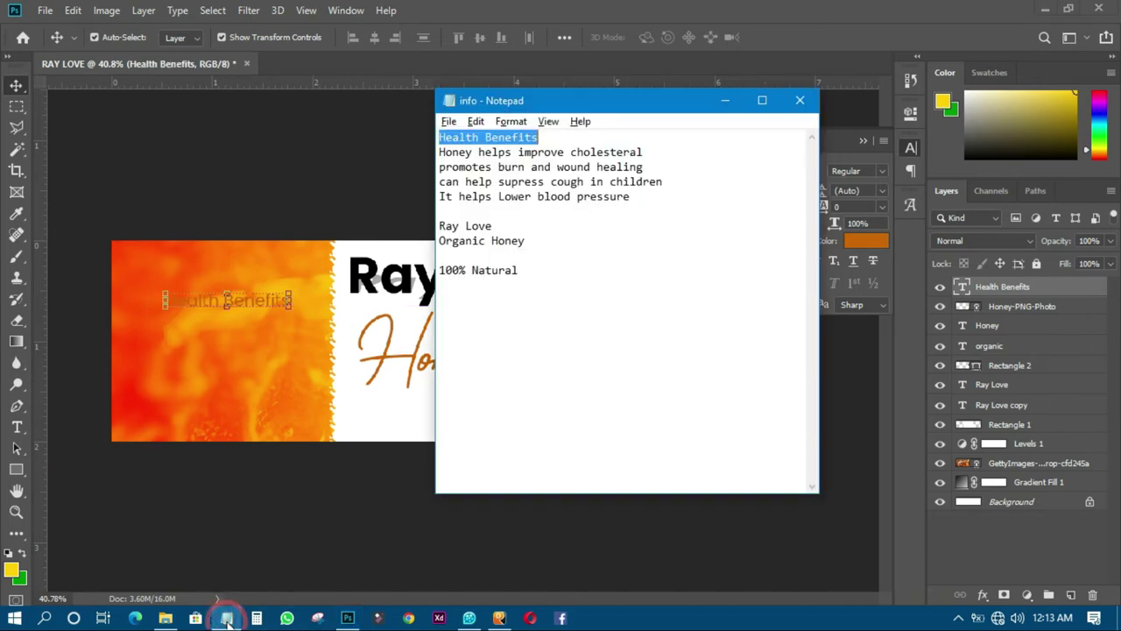
left_click(386, 553)
left_click(863, 241)
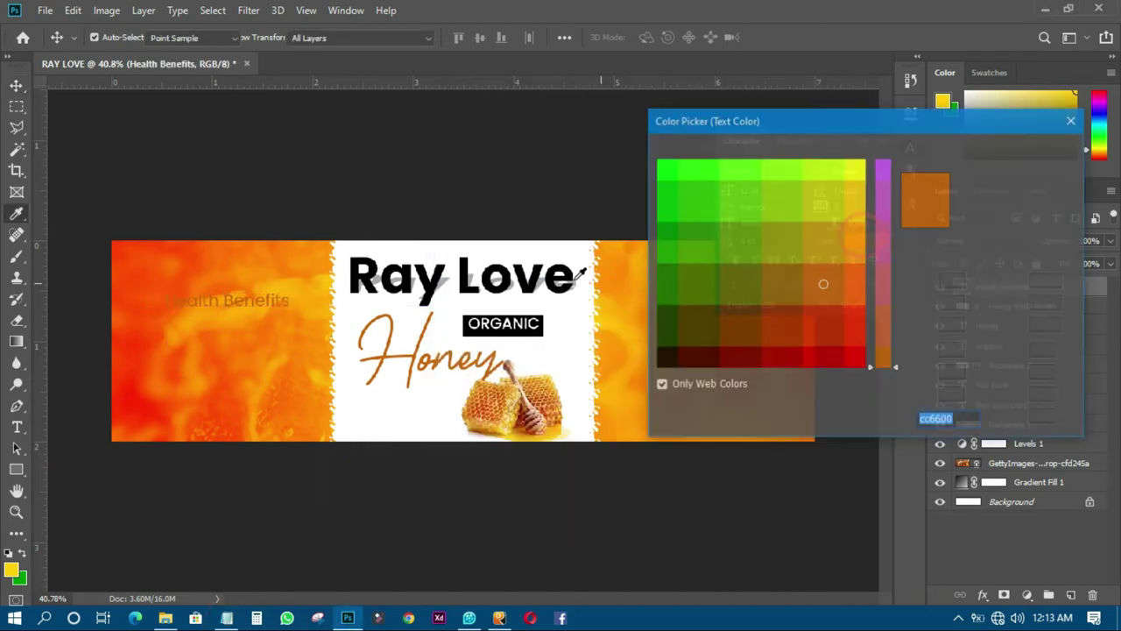
left_click(659, 365)
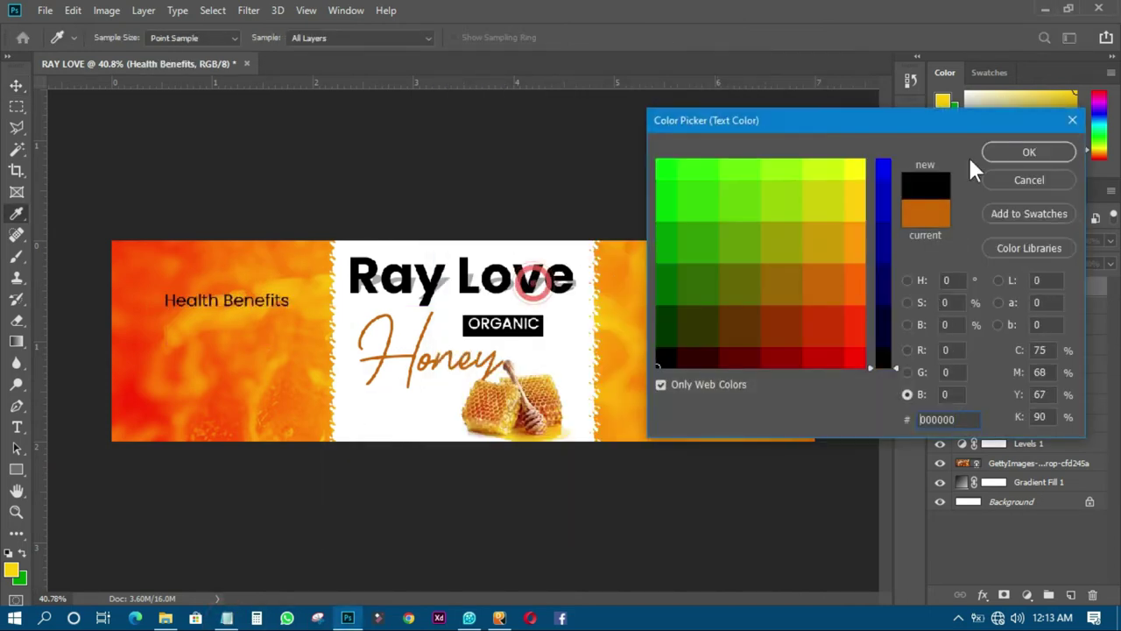
left_click(1035, 151)
Step: Switch to the info file in Notepad and copy the four benefit lines below "Health Benefits"
left_click(227, 617)
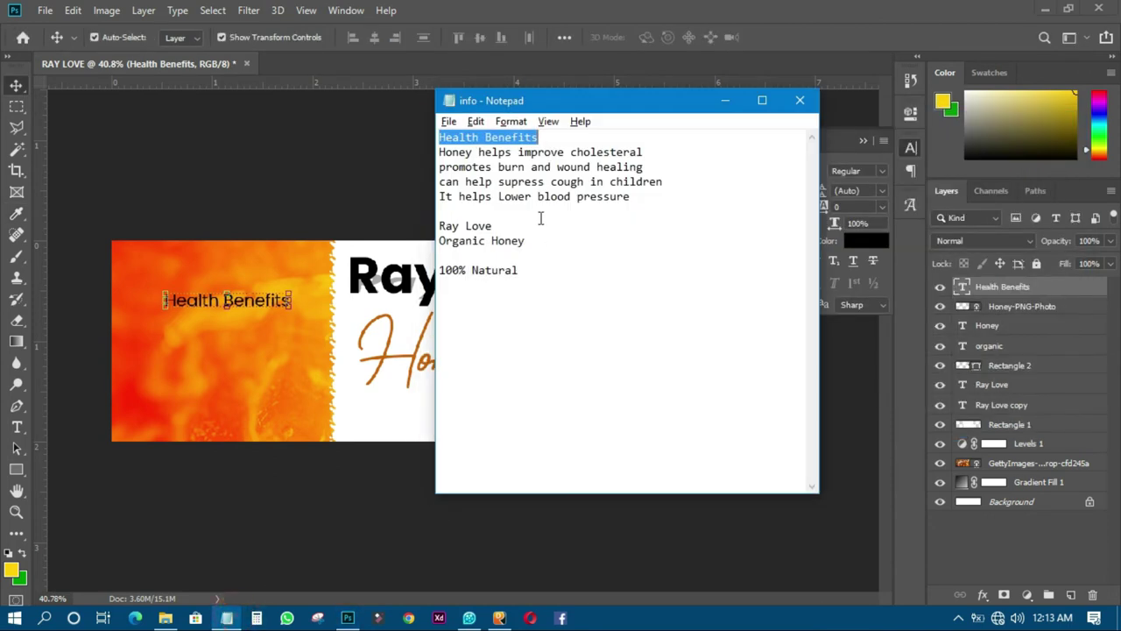
left_click(464, 168)
left_click_drag(439, 151, 640, 204)
right_click(615, 194)
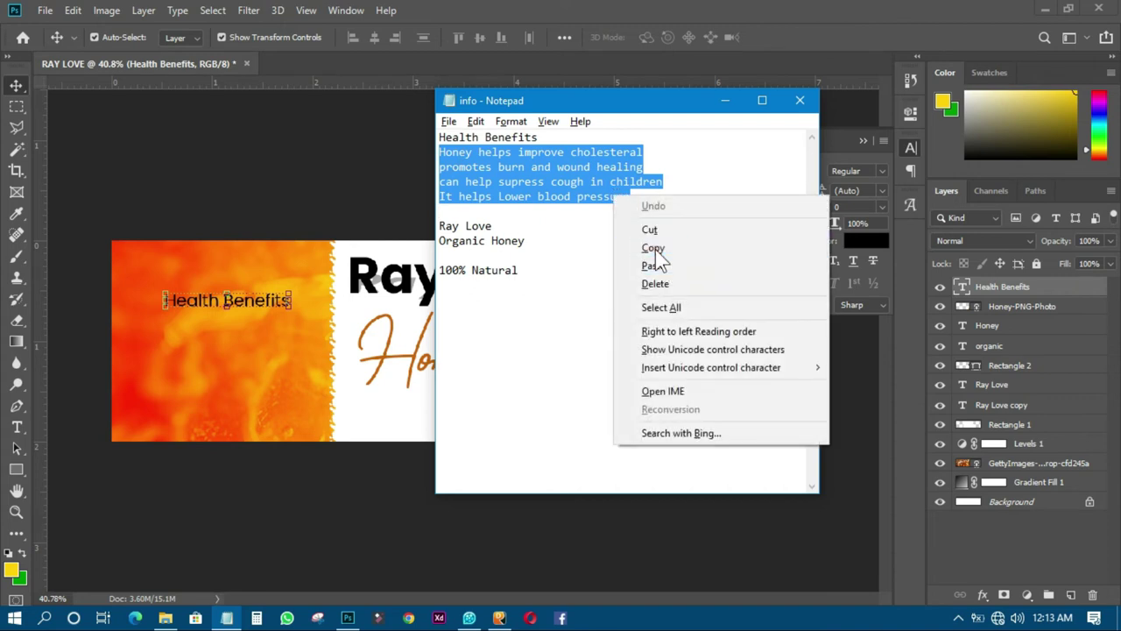
left_click(655, 249)
Step: Back in Photoshop, create a paragraph text box about 1.7 × 0.8 in below "Health Benefits" and paste the copied benefit lines into it
left_click(153, 201)
left_click(17, 427)
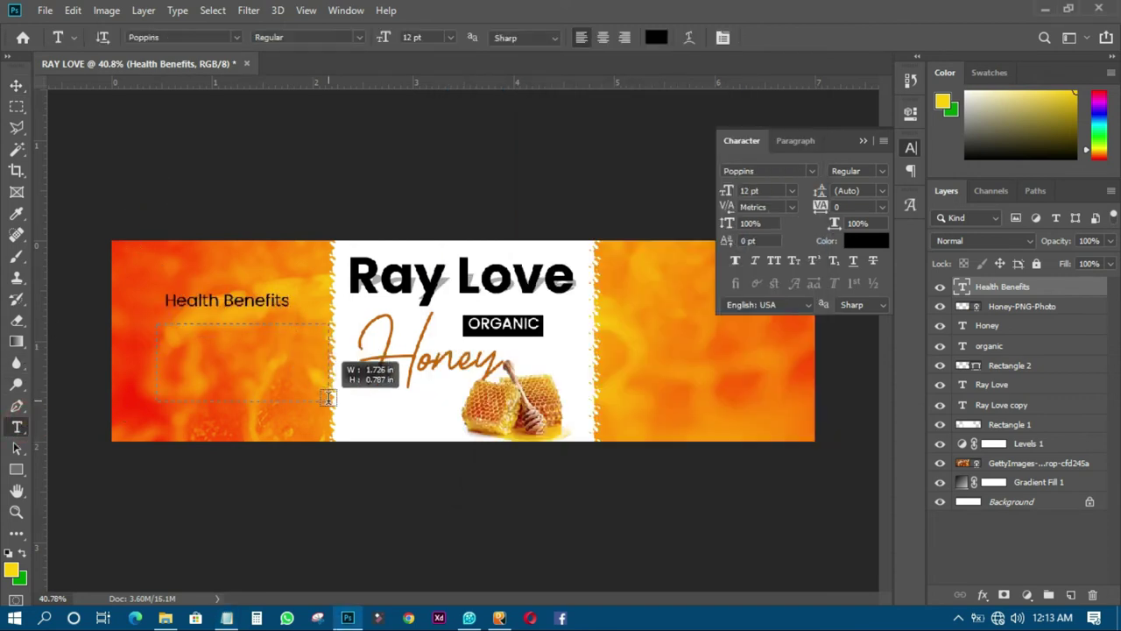
left_click_drag(156, 322, 331, 403)
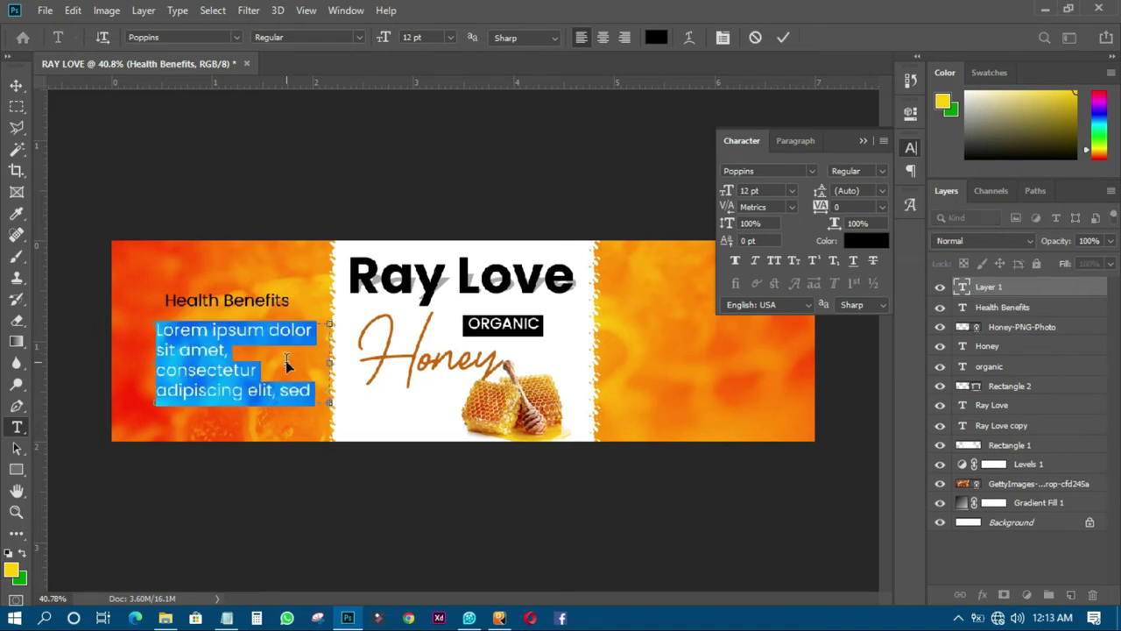
key("ctrl+v")
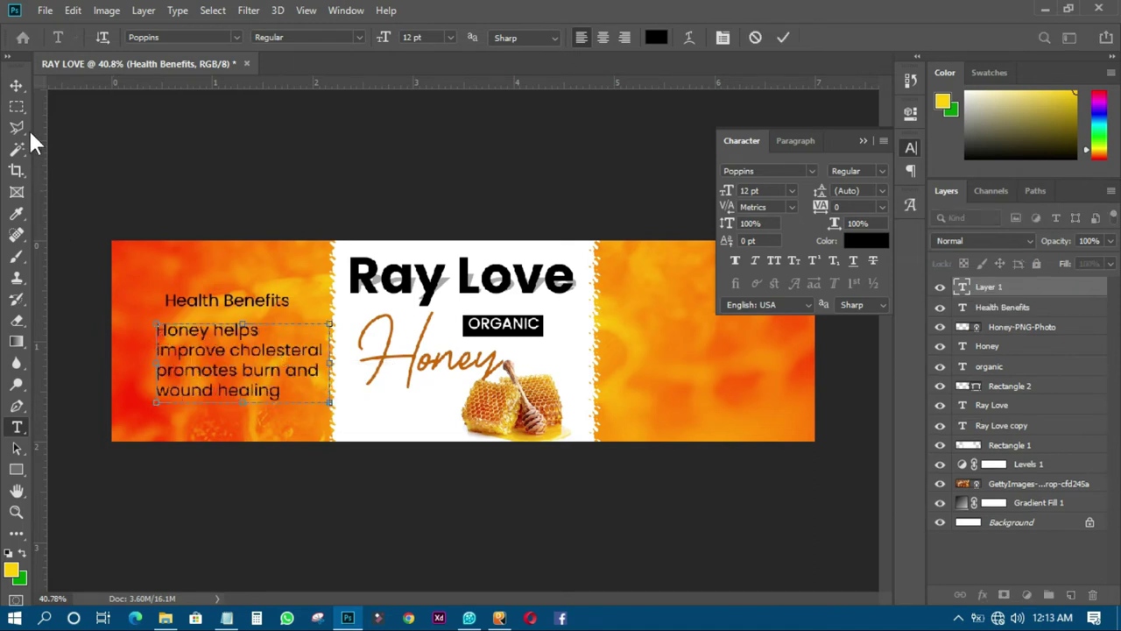
left_click(18, 85)
Step: Set the benefit lines to 8 pt and widen their text box to about 2.2 in so each benefit fits on one line
left_click(792, 190)
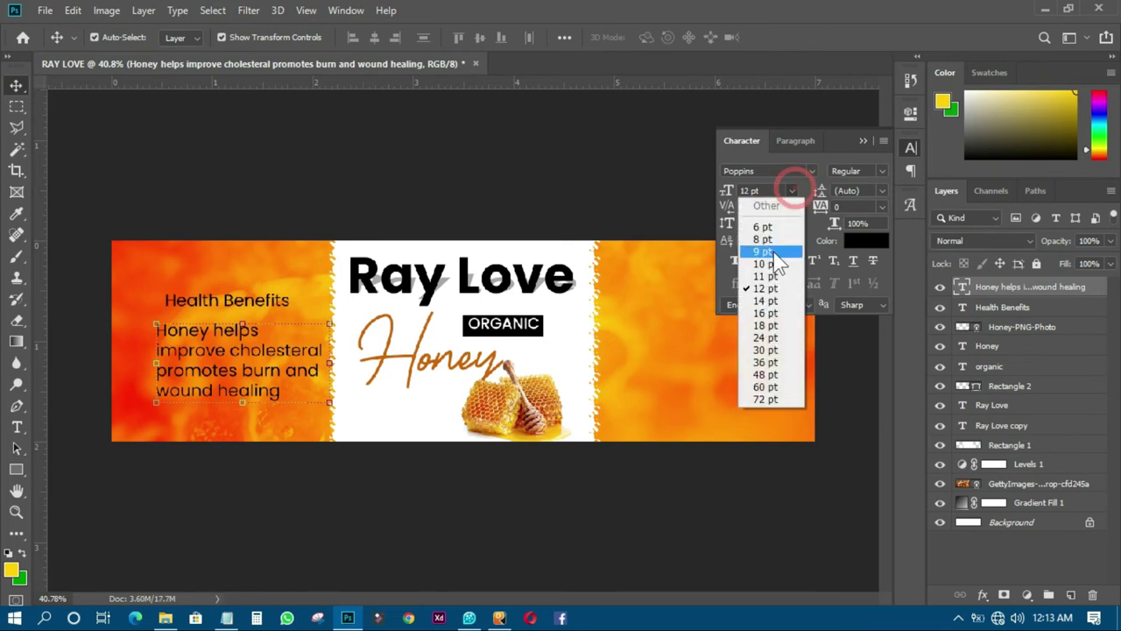
left_click(767, 240)
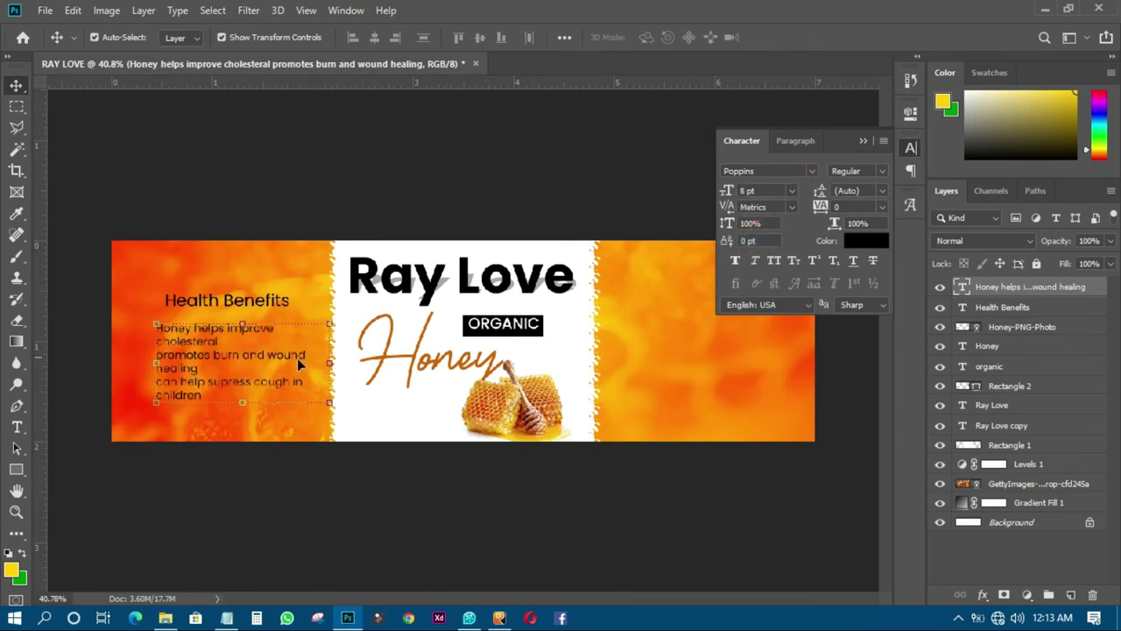
left_click(17, 426)
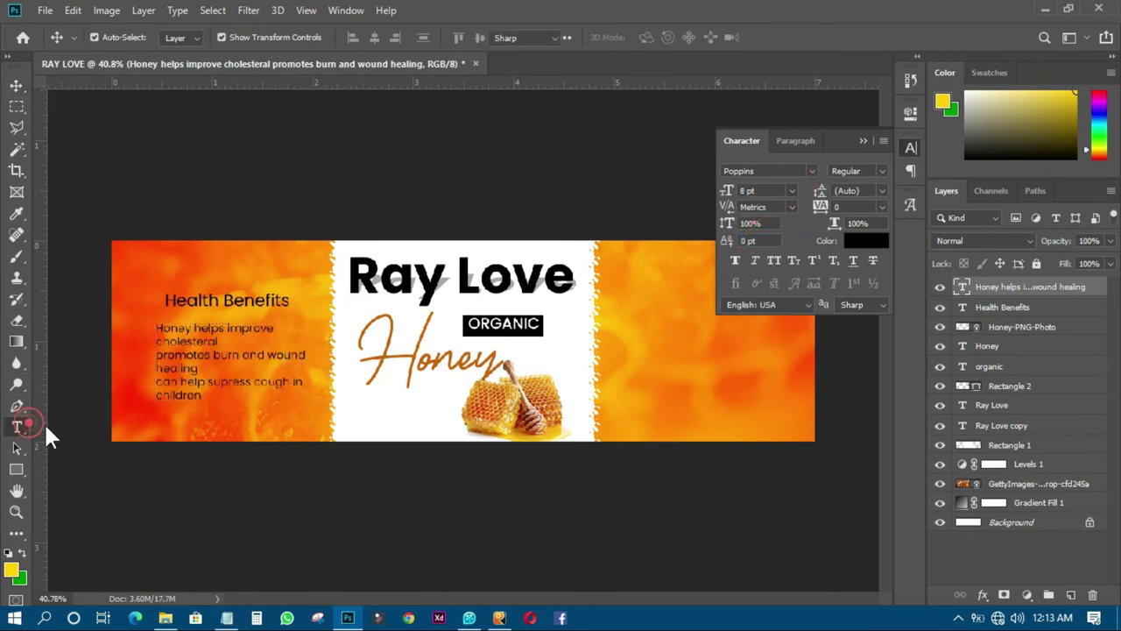
left_click(257, 357)
left_click_drag(329, 366, 378, 365)
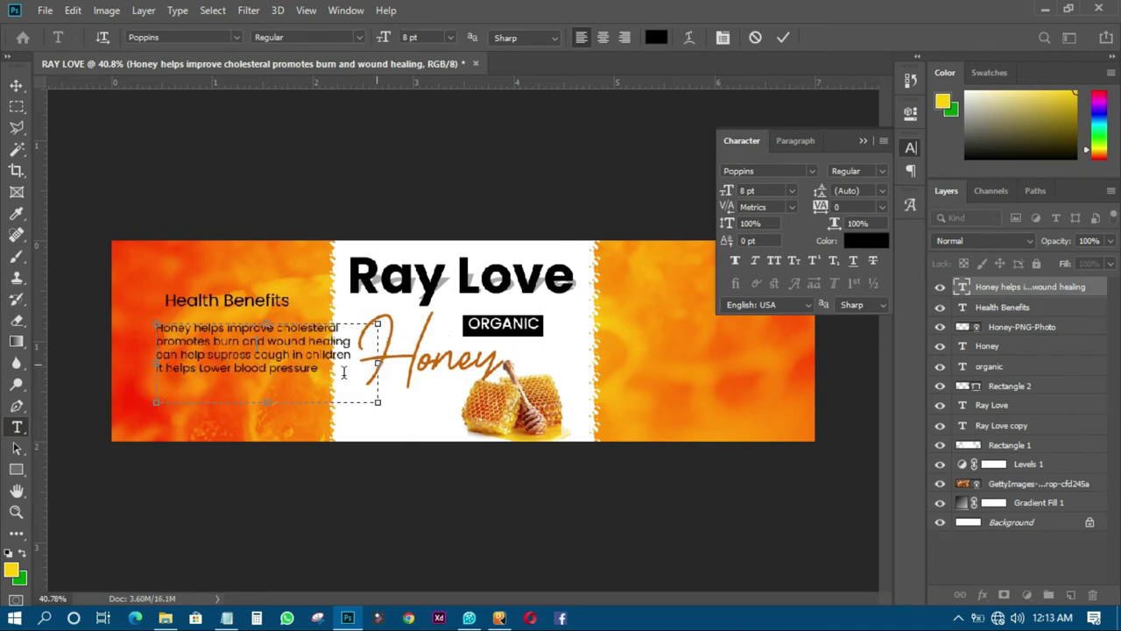
Step: Reduce the benefit lines to 6 pt and move them up beneath the "Health Benefits" heading, aligned with its left edge
left_click(18, 86)
scroll(373, 359, "up", 1)
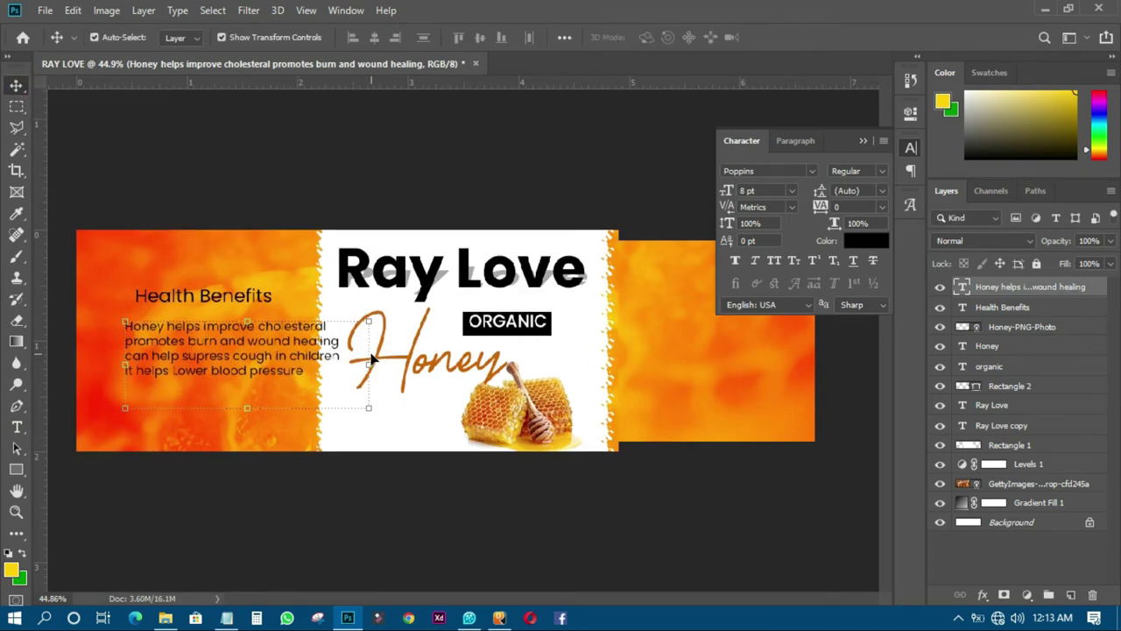
scroll(373, 359, "up", 3)
left_click_drag(503, 599, 464, 596)
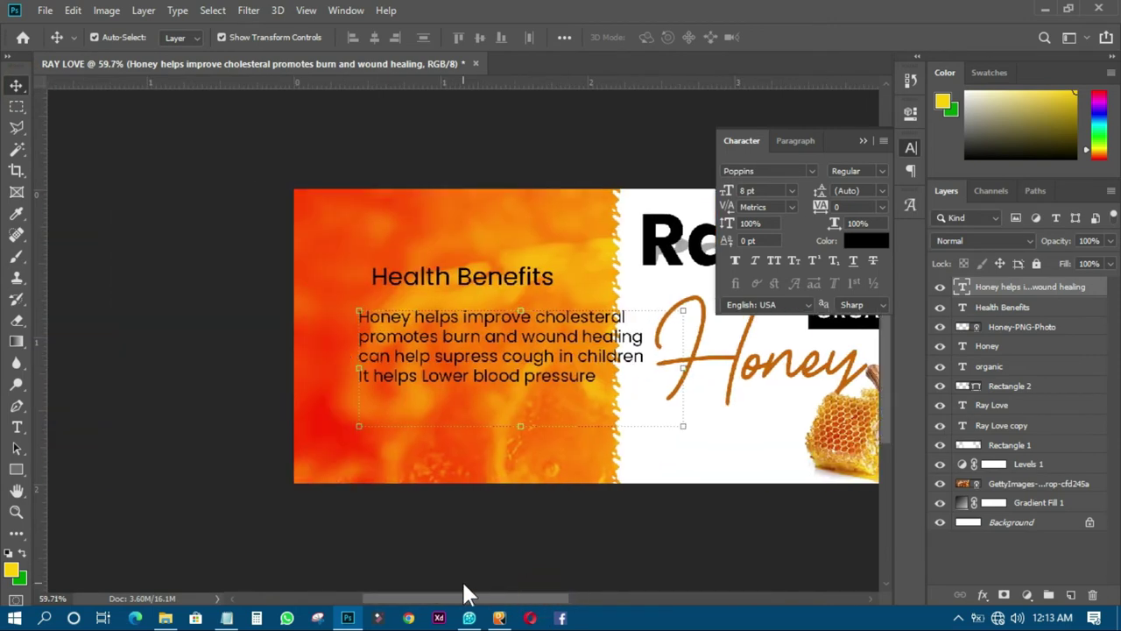
mouse_move(485, 355)
left_mouse_down()
mouse_move(457, 351)
mouse_move(482, 356)
left_mouse_up()
left_click(792, 190)
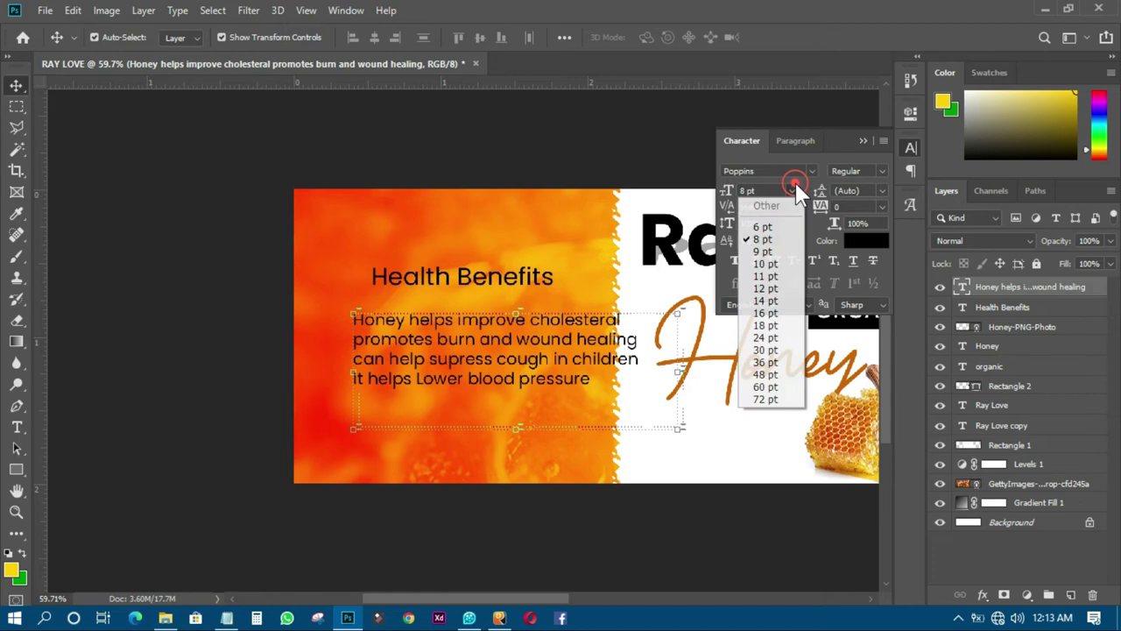
left_click(769, 227)
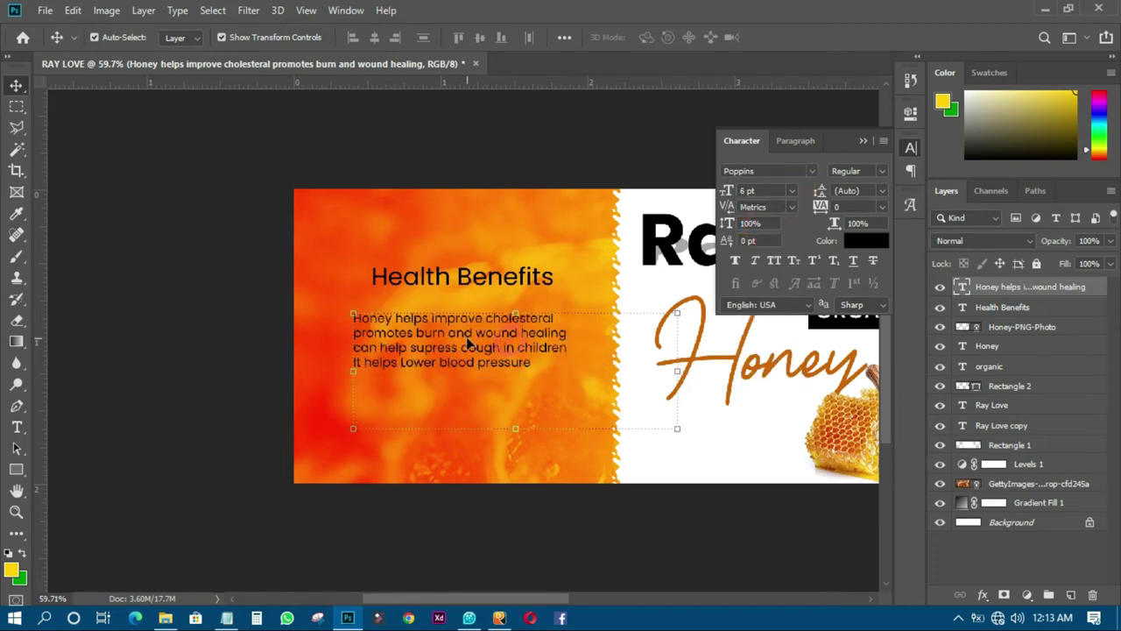
mouse_move(469, 345)
left_mouse_down()
mouse_move(495, 302)
mouse_move(486, 335)
left_mouse_up()
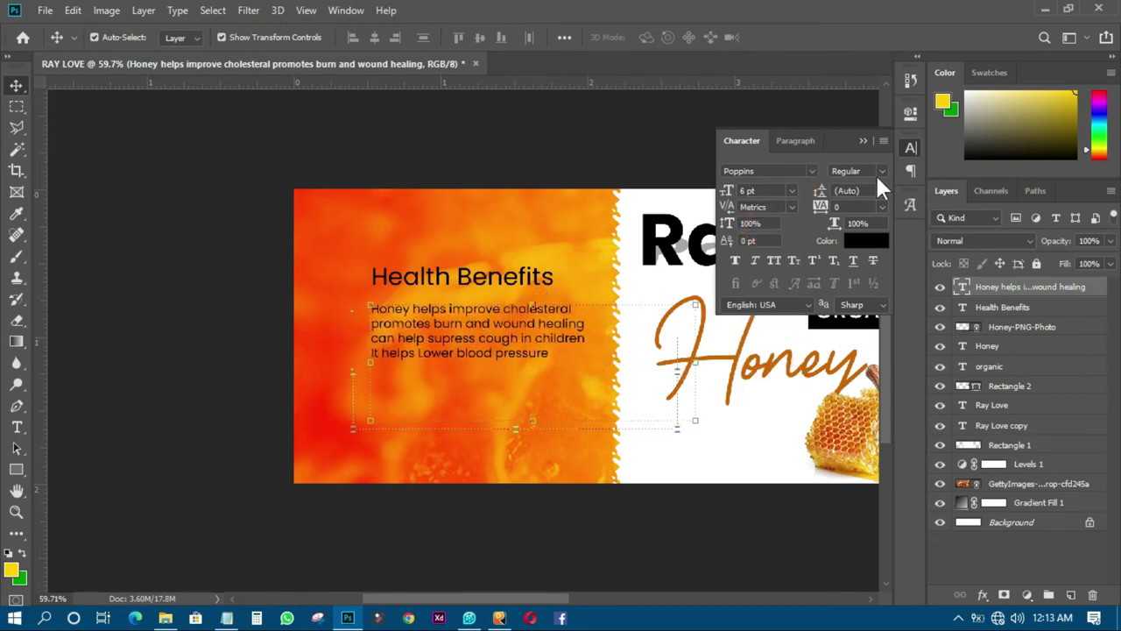
Step: Set the benefit lines to the SemiBold style, try 16 pt leading and settle on 12 pt
left_click(880, 168)
left_click(871, 317)
left_click(883, 191)
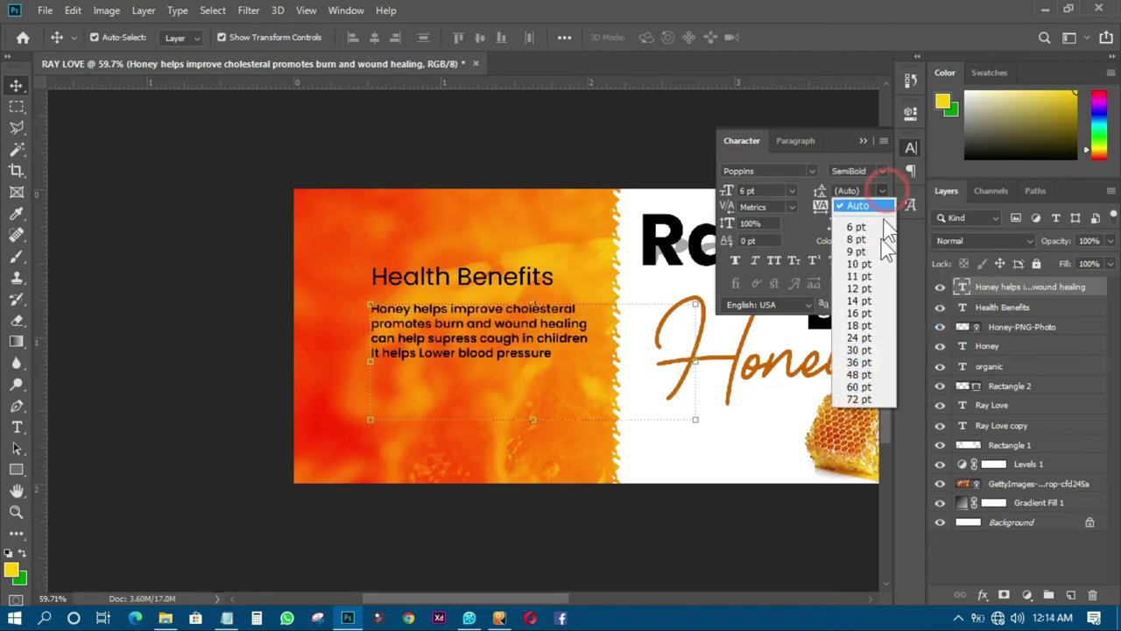
left_click(861, 324)
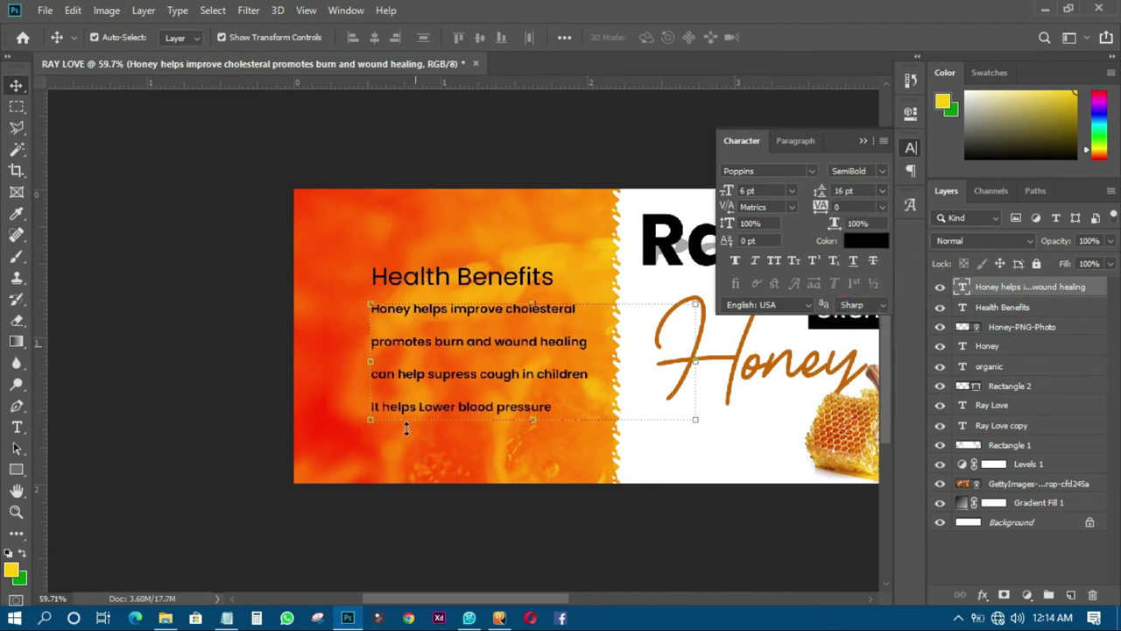
left_click(883, 190)
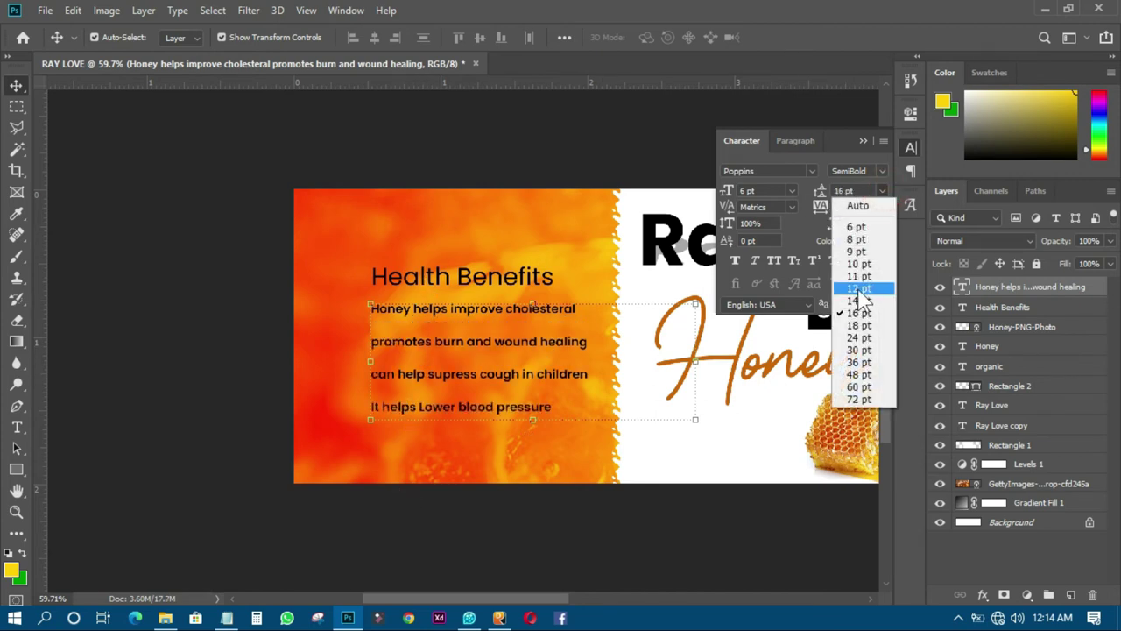
left_click(856, 293)
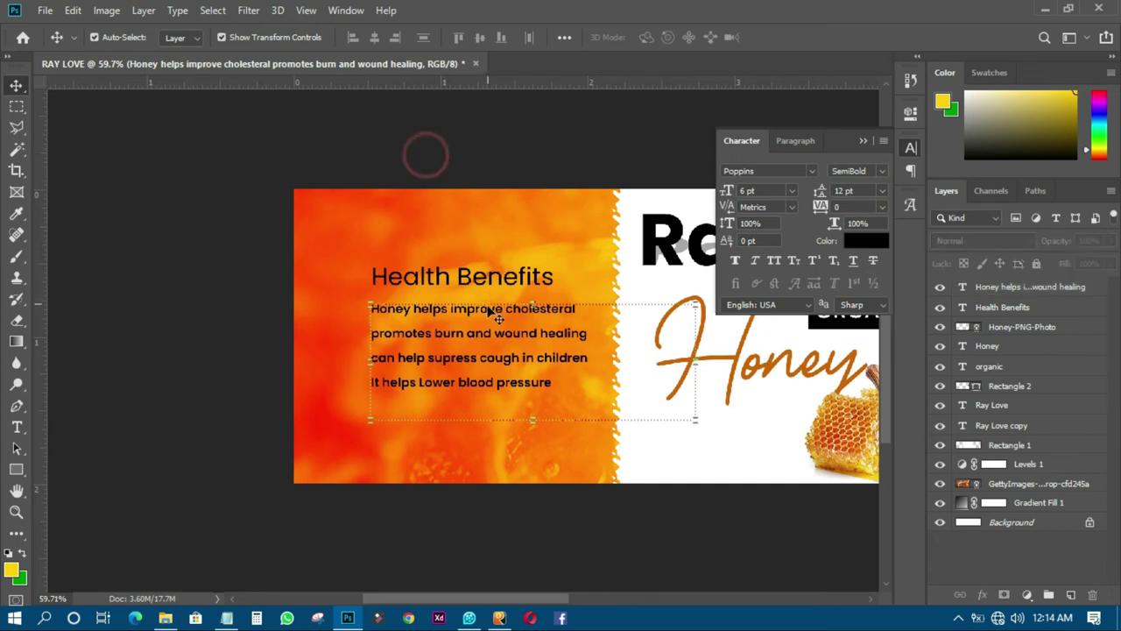
Step: Shift the benefit lines slightly left and move the "Health Benefits" heading down-left to align with their left edge
left_click_drag(487, 316, 463, 314)
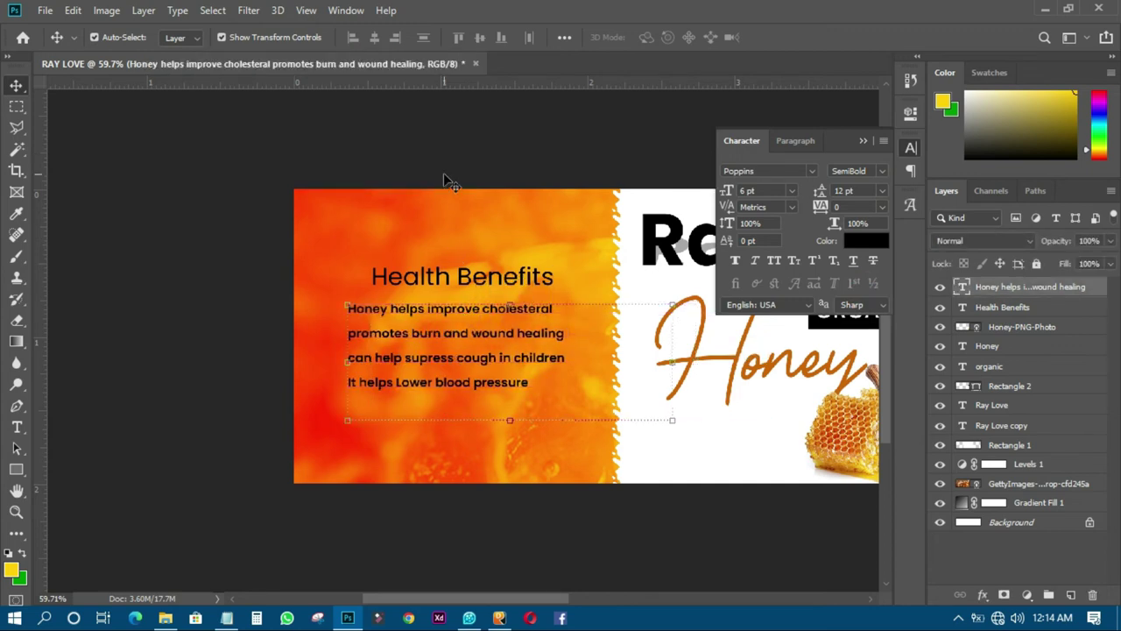
mouse_move(466, 276)
left_mouse_down()
mouse_move(432, 278)
mouse_move(439, 284)
left_mouse_up()
Step: Draw a rectangle about 400 × 58 px over the "Health Benefits" heading and fill it with dark purple (660033)
left_click(24, 467)
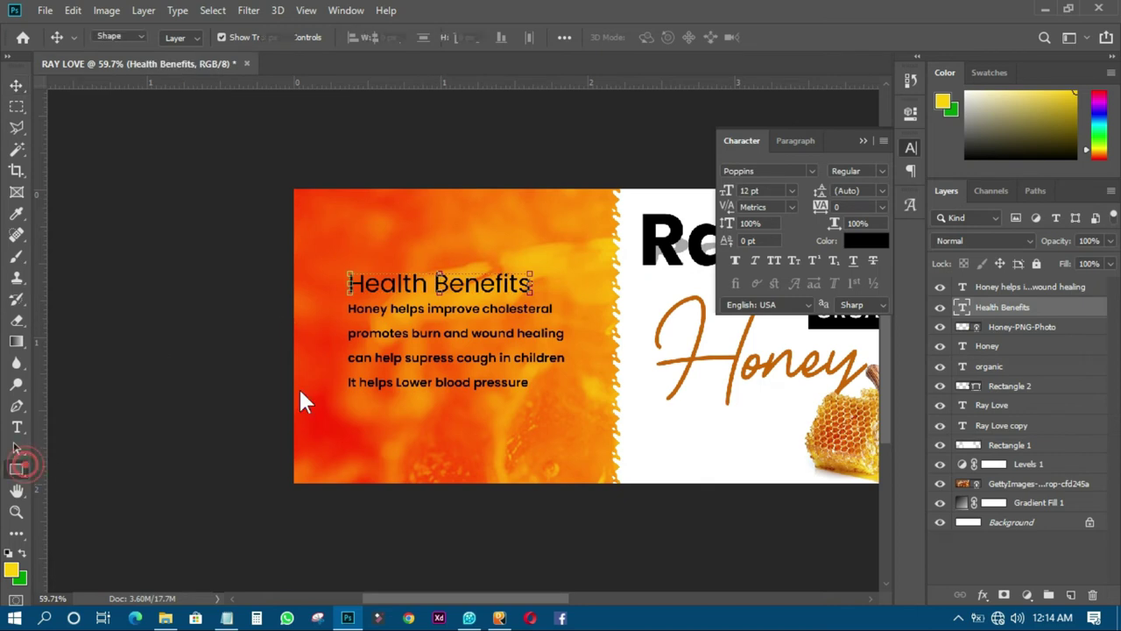
left_click_drag(343, 270, 537, 299)
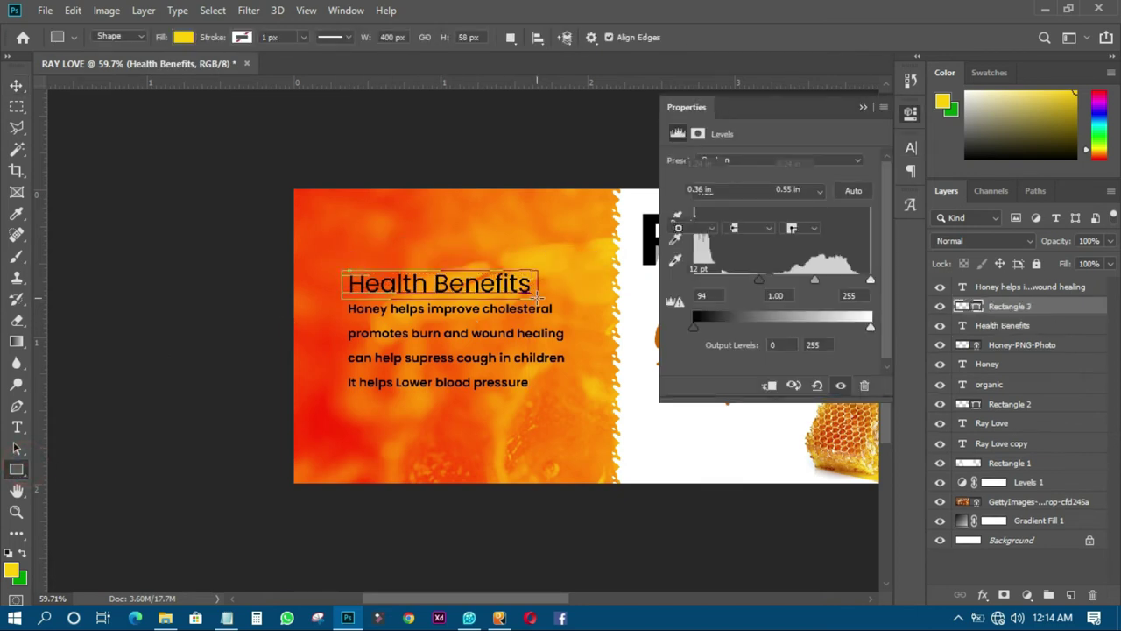
double_click(977, 306)
left_click(888, 327)
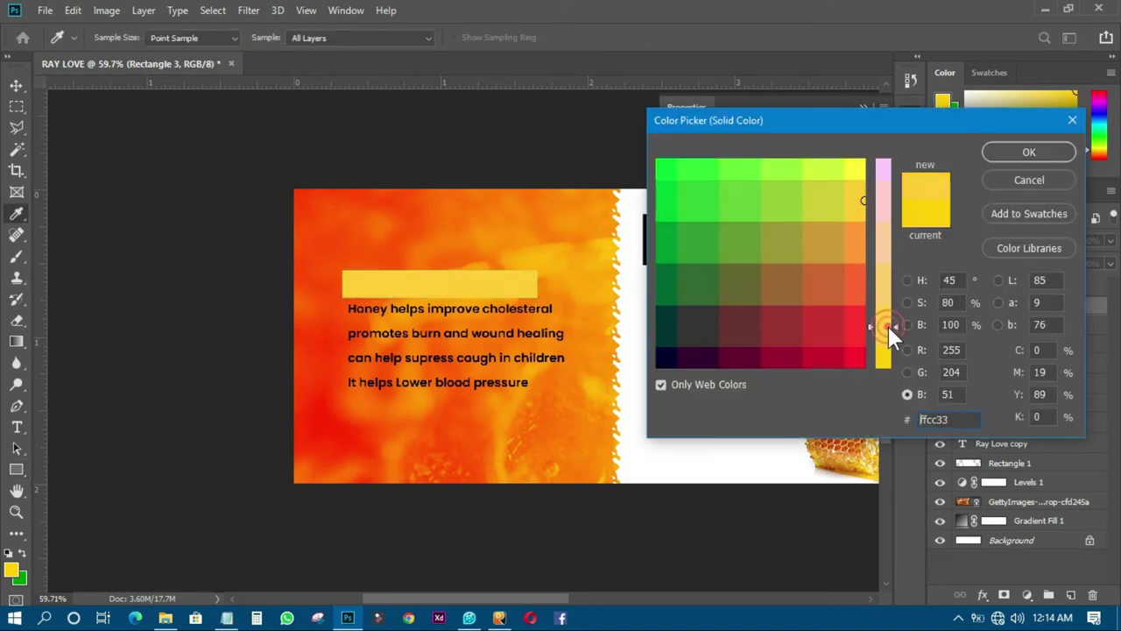
left_click(736, 359)
left_click(1014, 154)
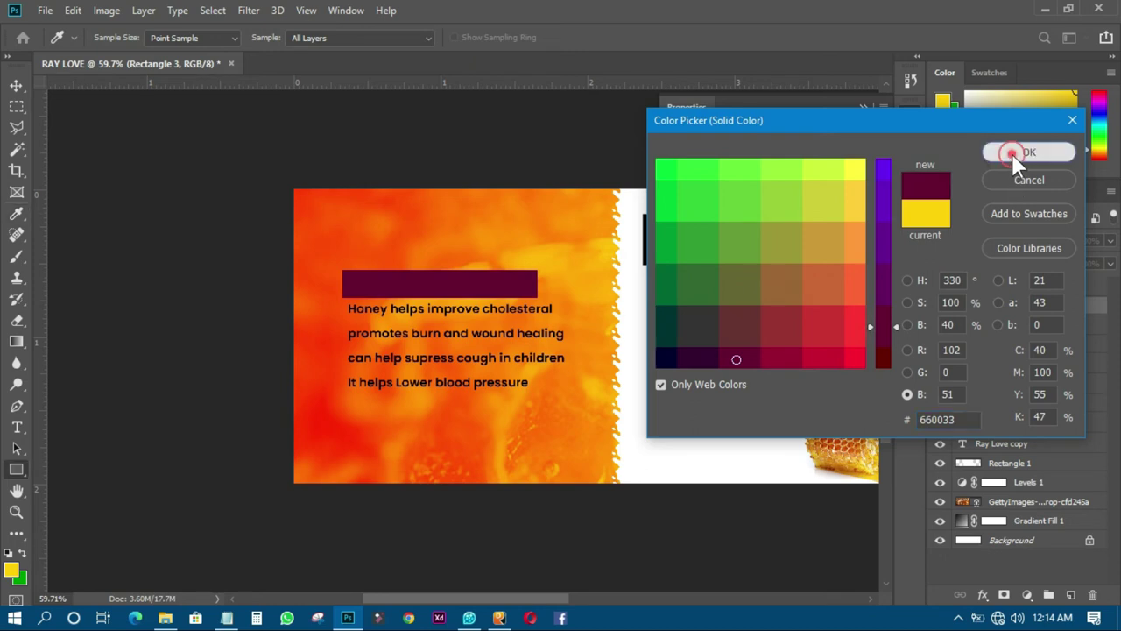
Step: Place the "Health Benefits" text layer above the purple rectangle and colour the text white (ffffff)
left_click_drag(994, 317, 997, 298)
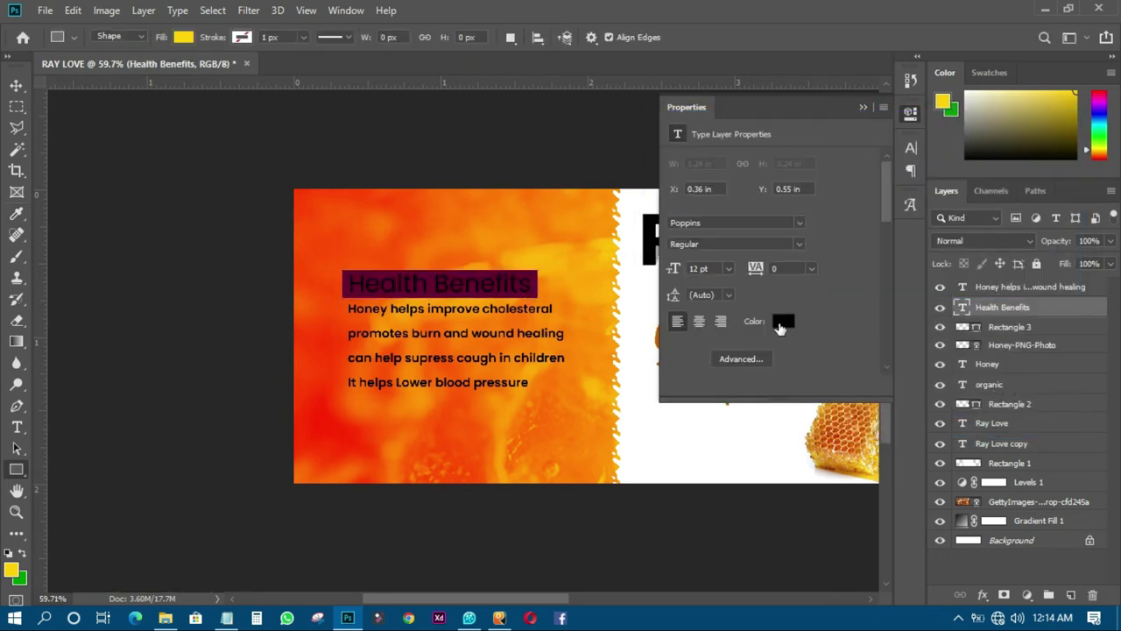
left_click(780, 323)
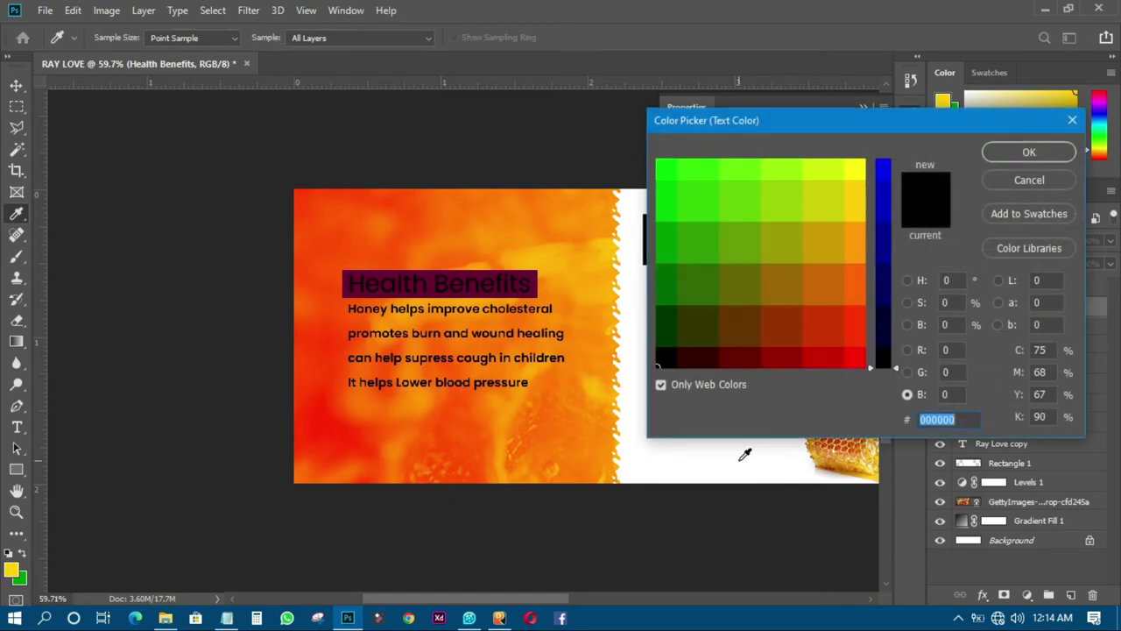
left_click(744, 454)
left_click(1007, 154)
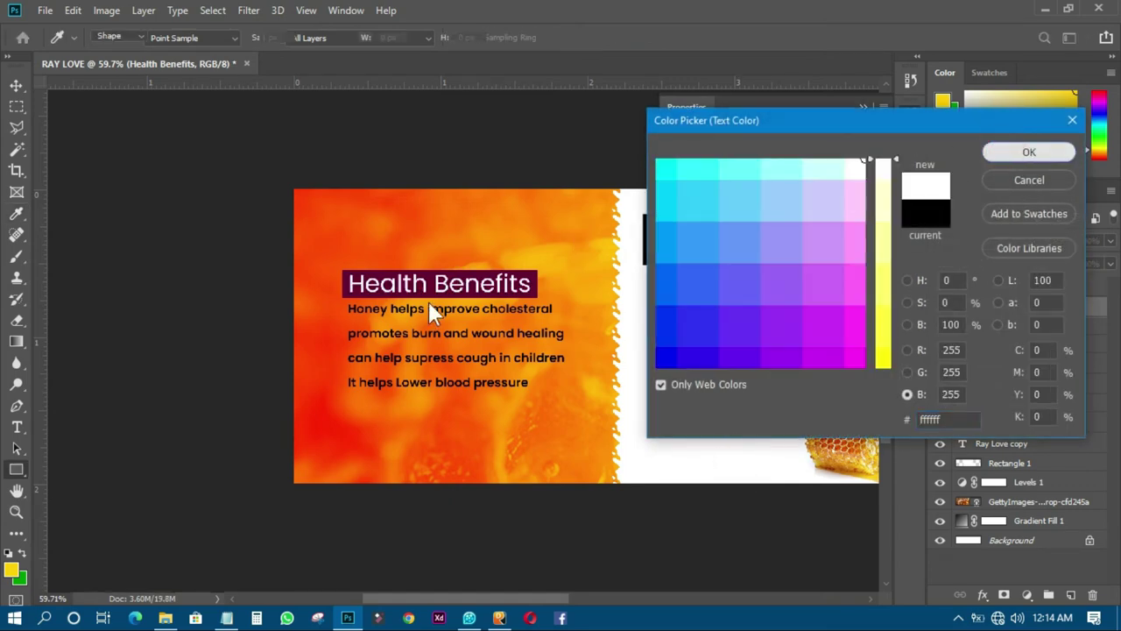
left_click(16, 85)
left_click(142, 210)
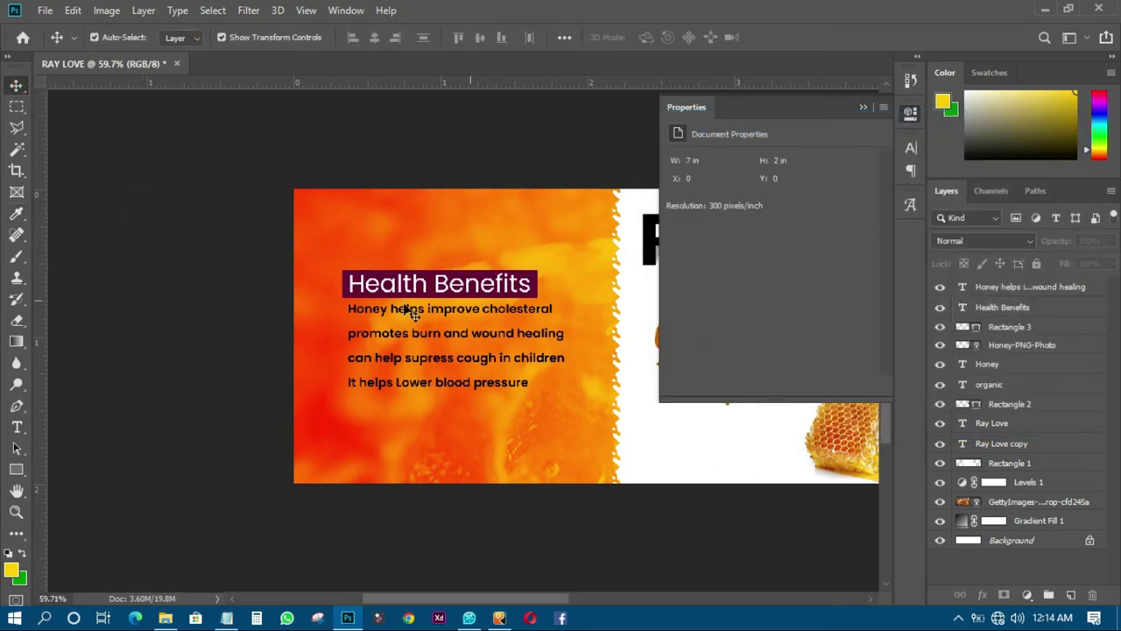
Step: Place the _Barcode_32896 image from the gf folder as a linked file, scaled to 5.86% and positioned below the benefit lines
scroll(411, 313, "down", 2)
left_click(45, 11)
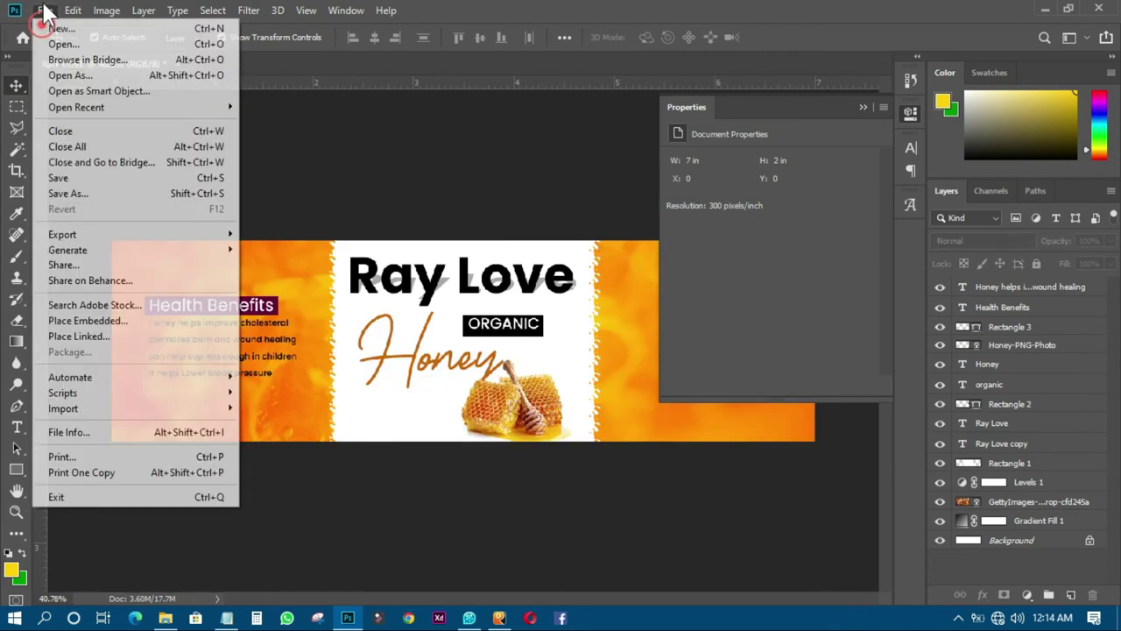
left_click(81, 334)
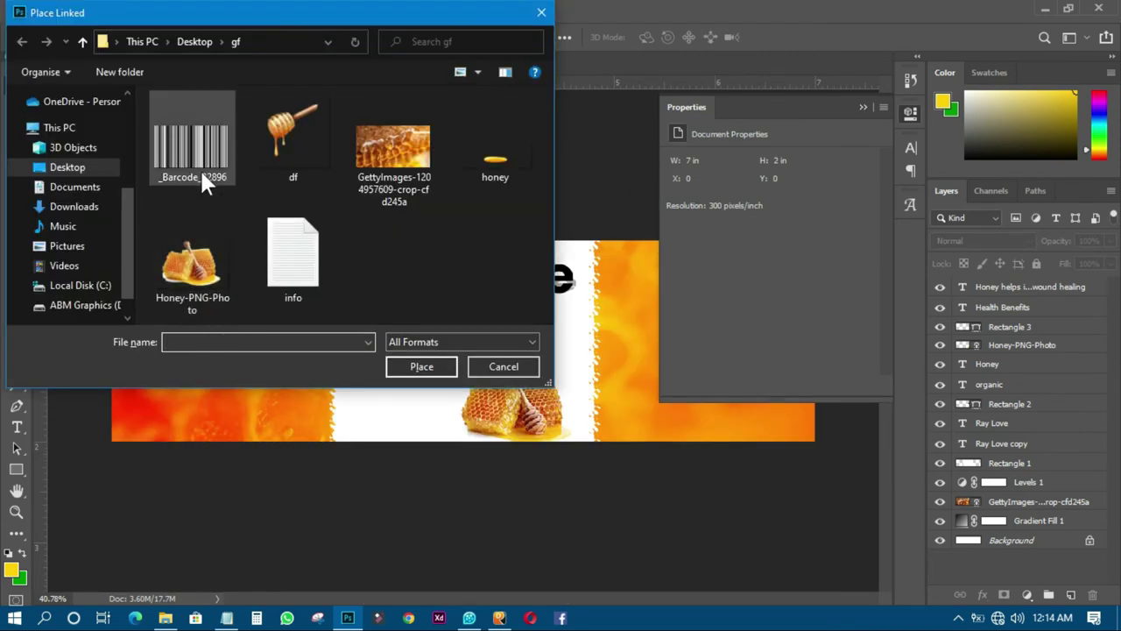
left_click(198, 161)
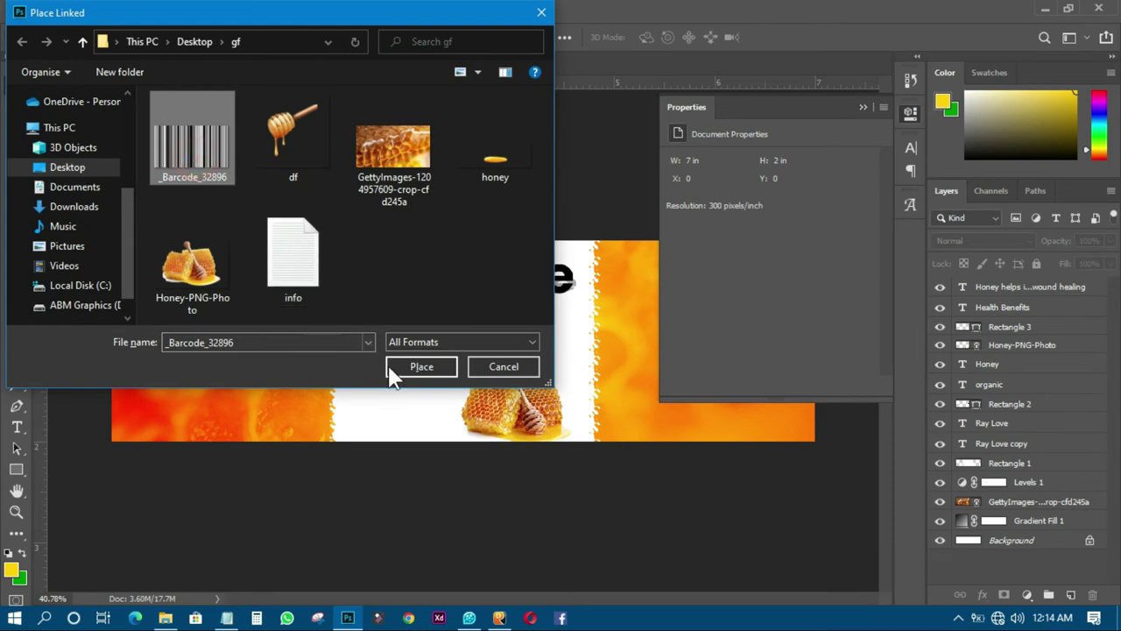
left_click(421, 367)
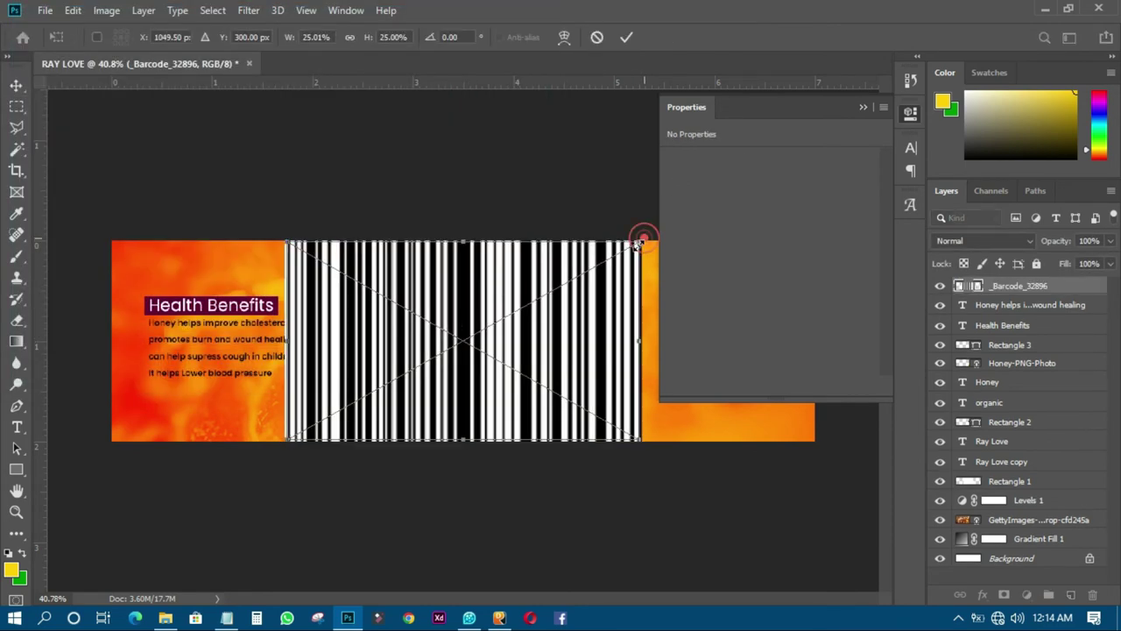
mouse_move(642, 237)
left_mouse_down()
mouse_move(349, 396)
mouse_move(274, 393)
left_mouse_up()
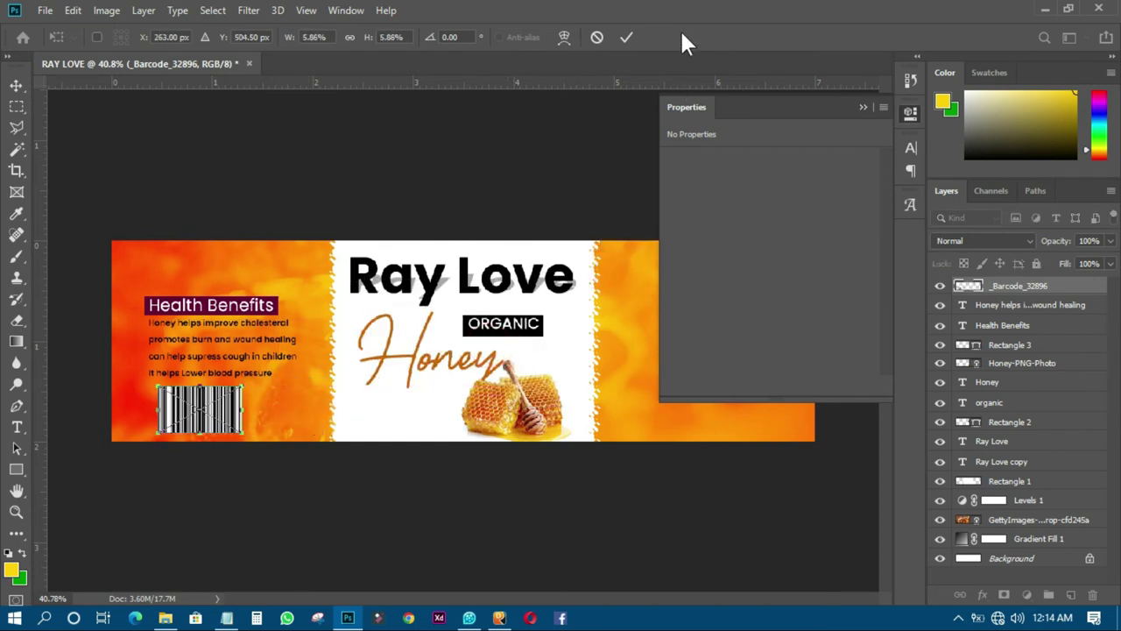
left_click(625, 37)
left_click(905, 112)
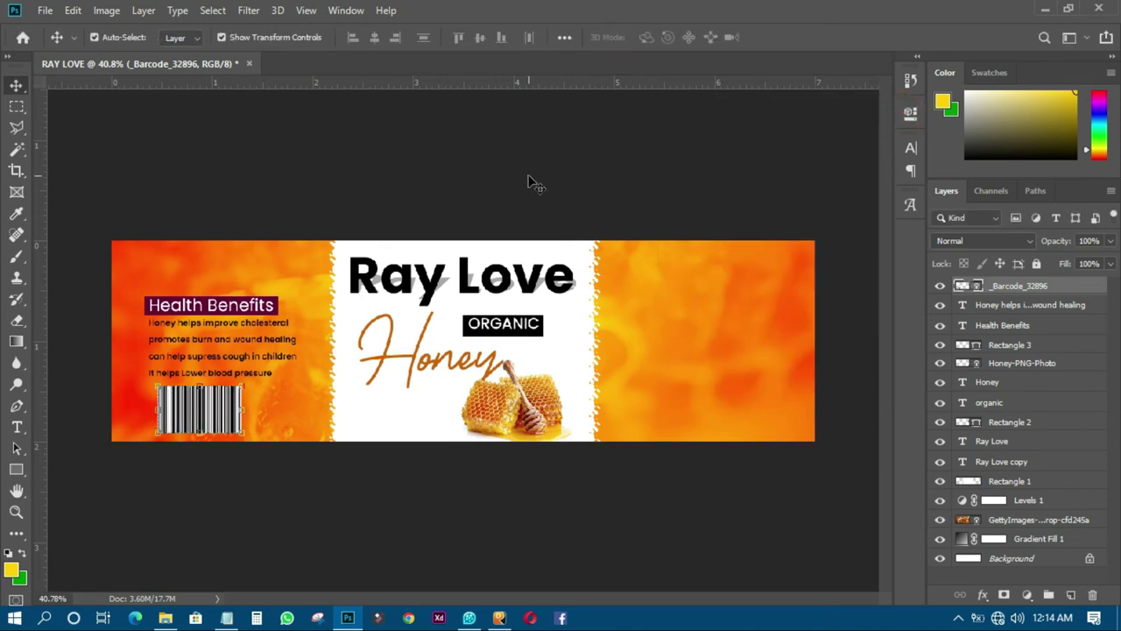
left_click(528, 178)
Step: Move the heading, its rectangle and the benefit lines up together by 70 px, and shift the barcode slightly higher beneath them
left_click(222, 414)
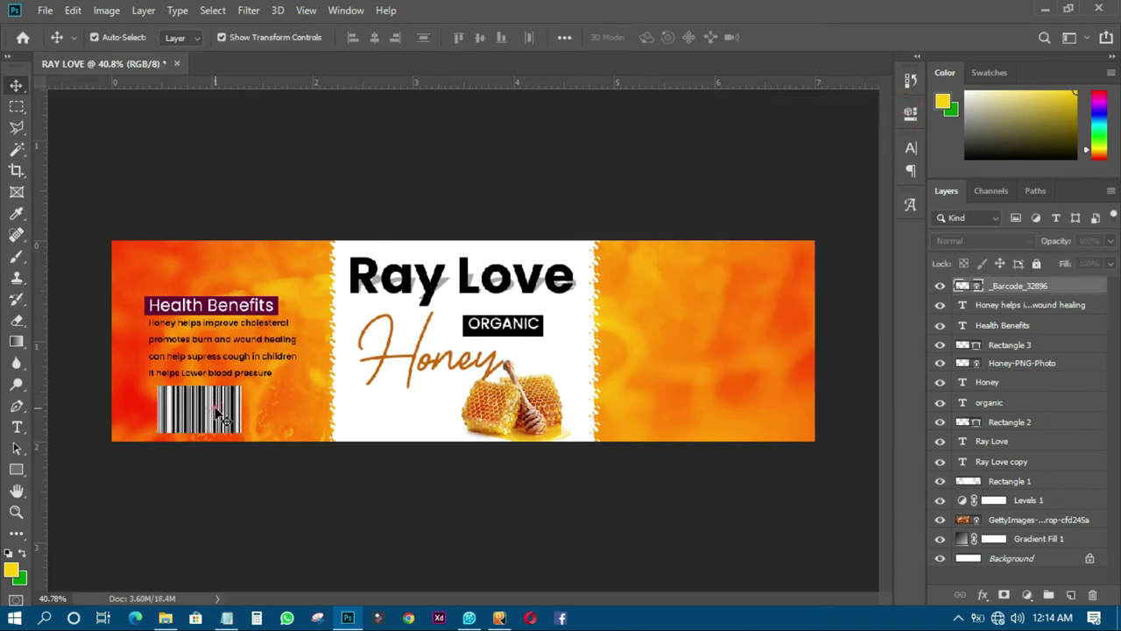
left_click(271, 343)
left_click(1009, 347)
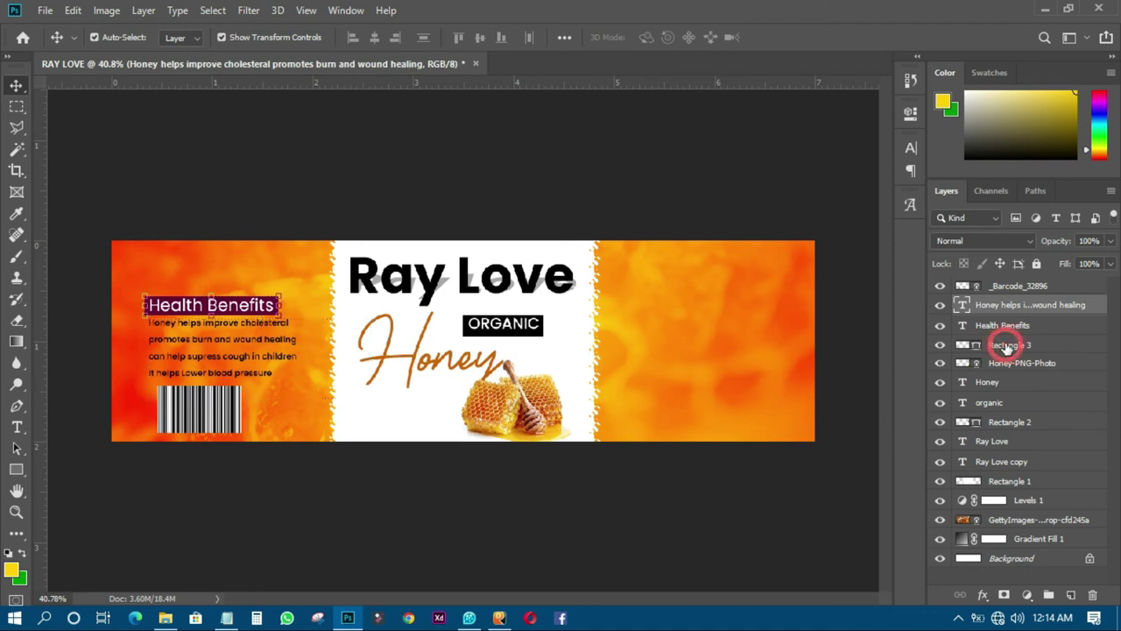
left_click(1010, 306, "shift")
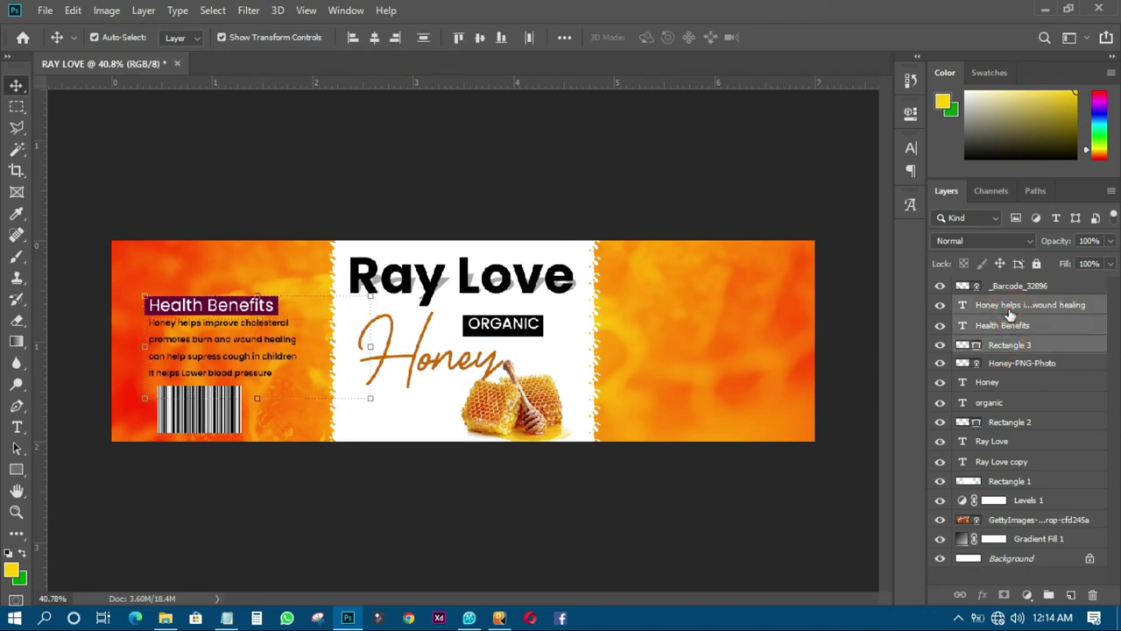
key("shift+Up")
key("shift+Up")
key("shift+Up")
key("shift+Up")
key("shift+Up")
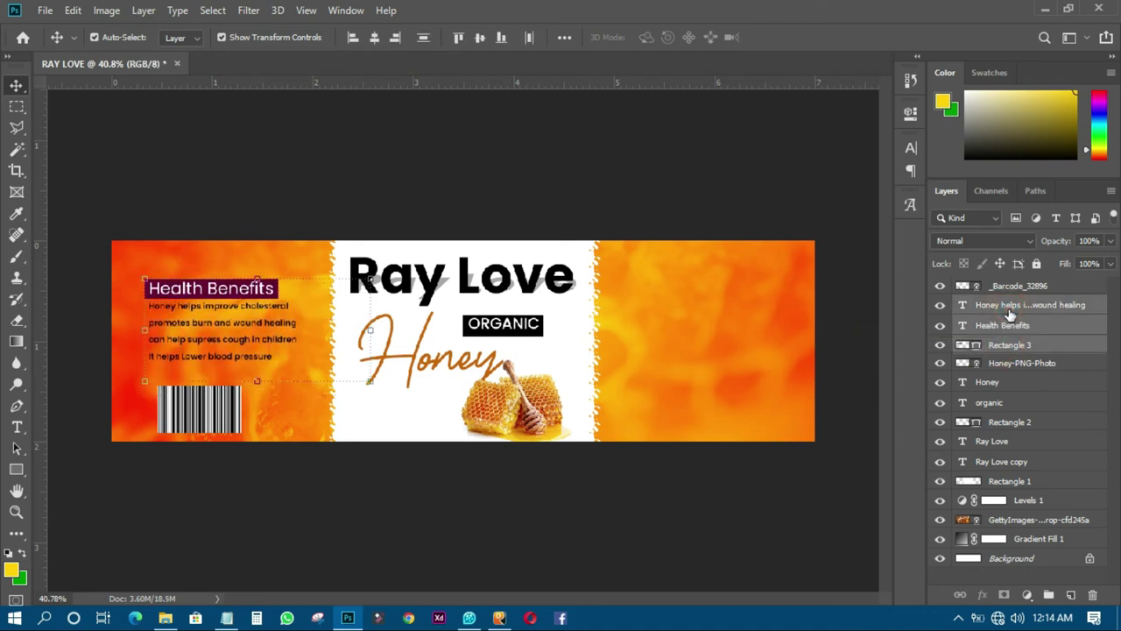
key("shift+Up")
key("shift+Up")
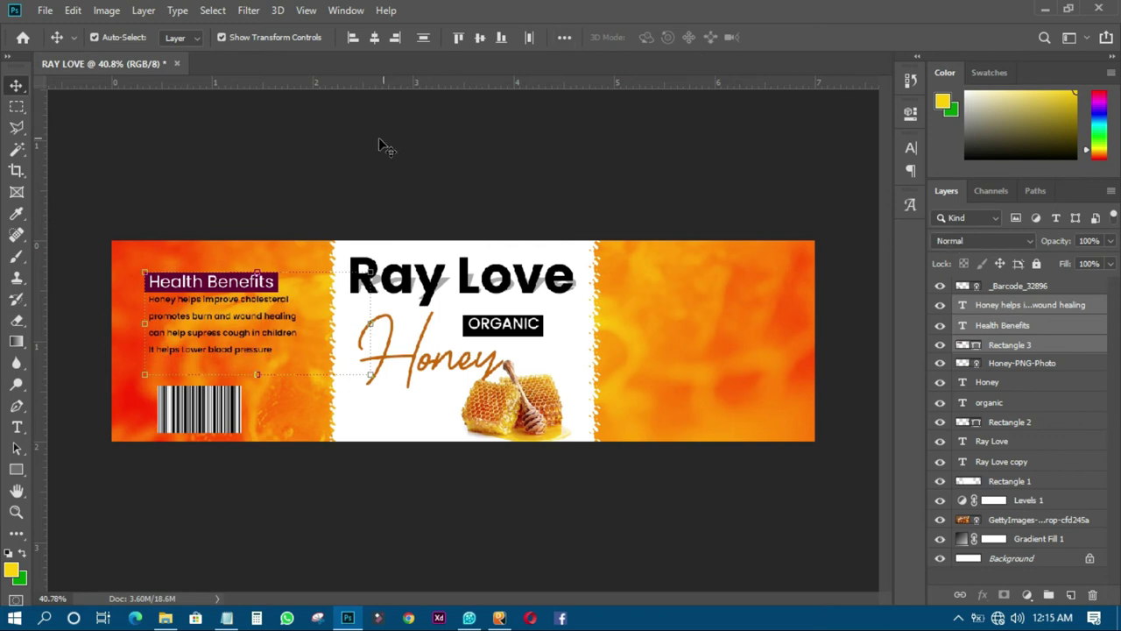
left_click(379, 140)
left_click_drag(232, 405, 232, 392)
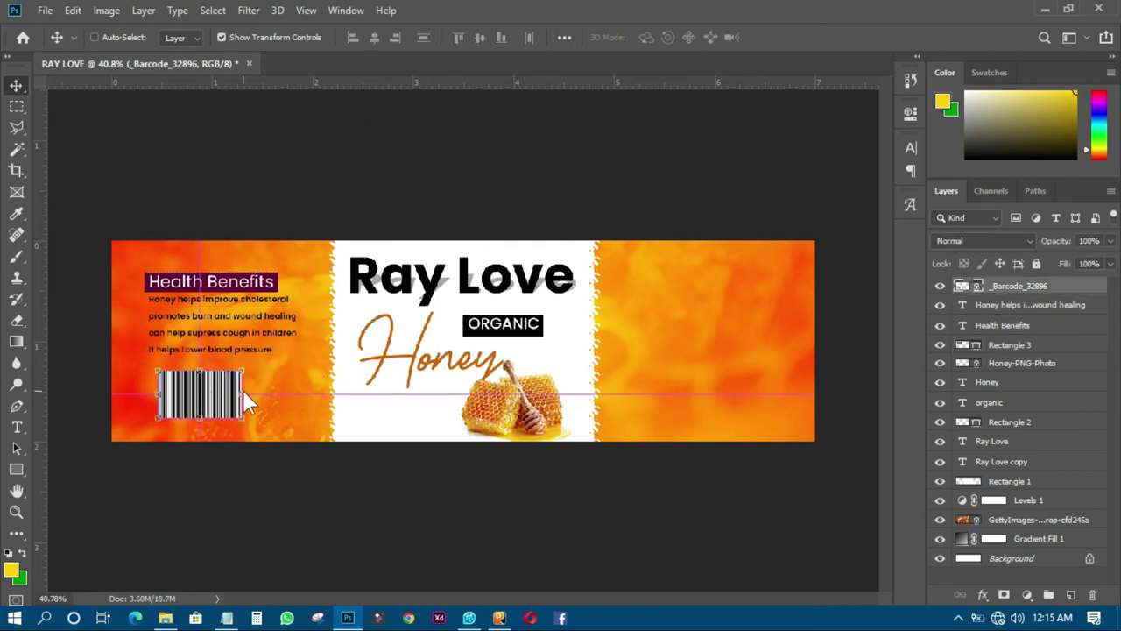
Step: Save the label as a Photoshop file named s in the gf folder, with Maximize Compatibility on
key("ctrl+shift+s")
type("s")
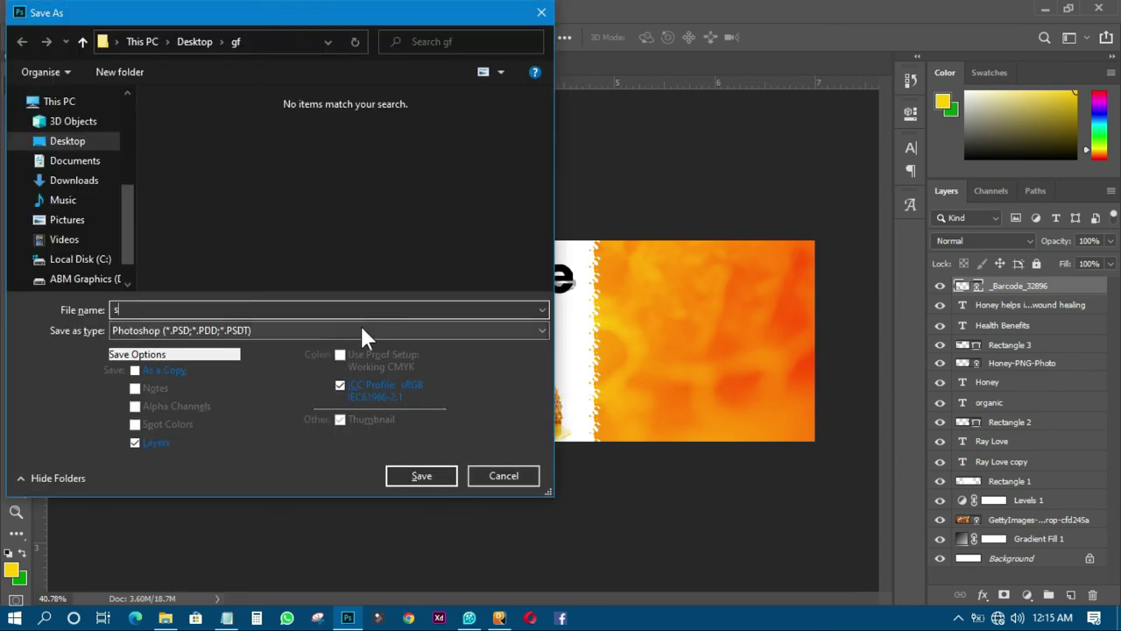
left_click(432, 474)
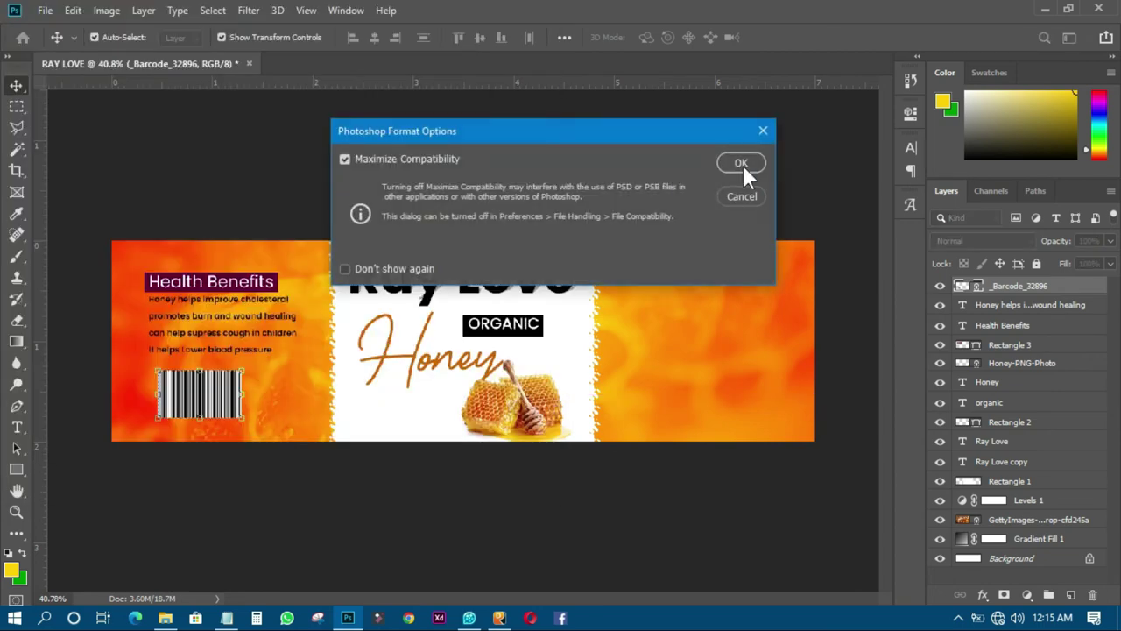
left_click(741, 164)
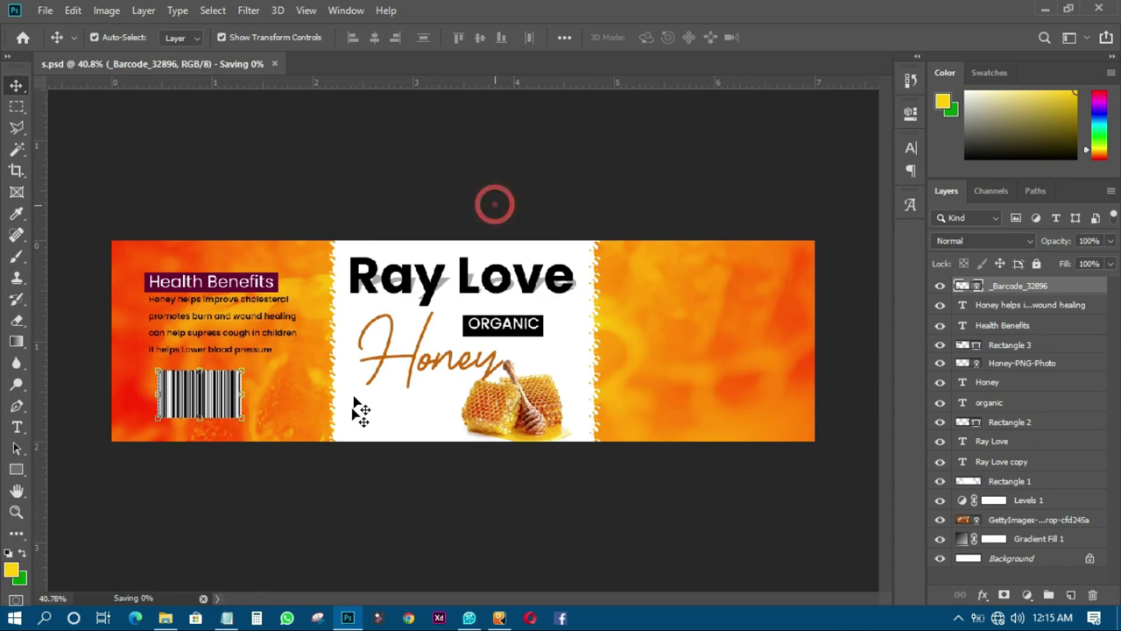
Step: Draw a circle about 255 × 255 px on the orange area beside the white panel and fill it with red (ff0000)
left_click(16, 469)
left_click(73, 506)
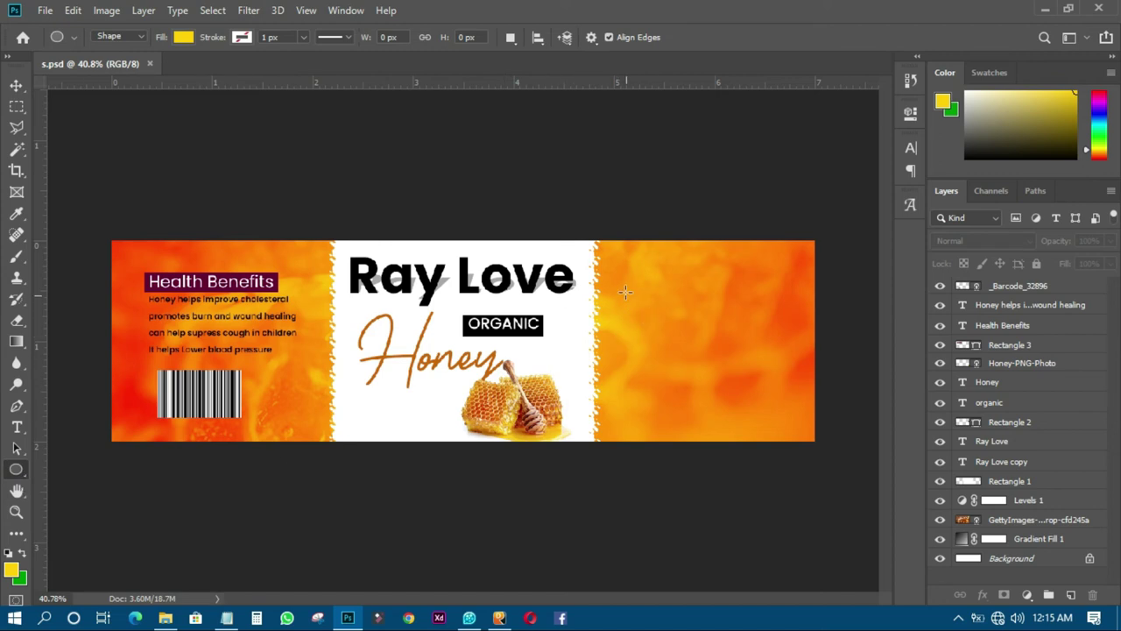
left_click_drag(625, 292, 713, 380)
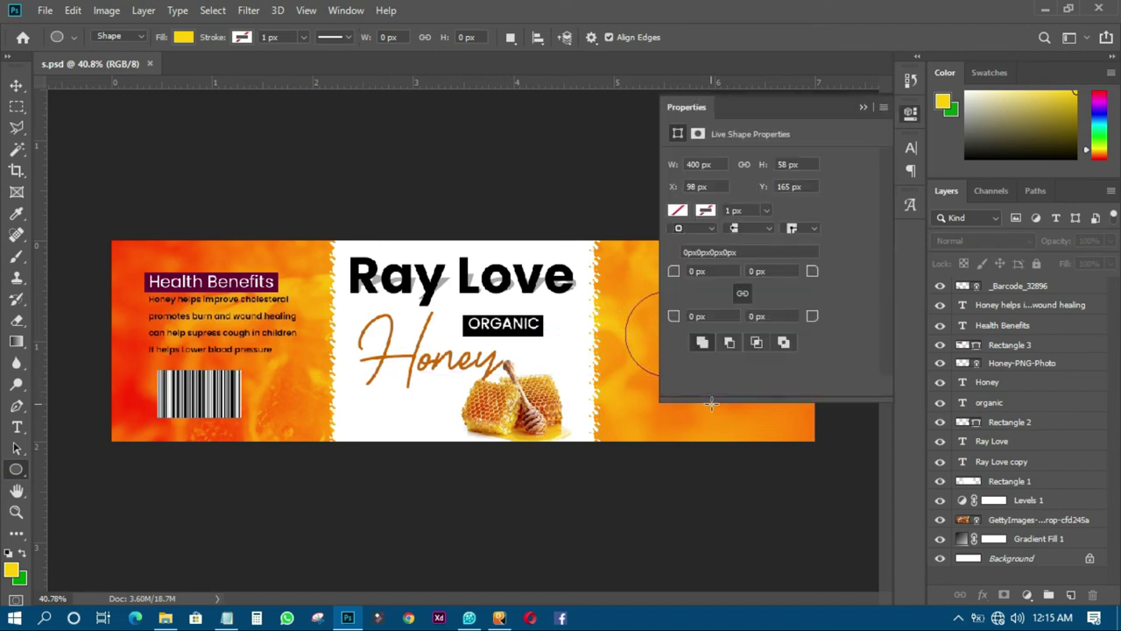
left_click(909, 112)
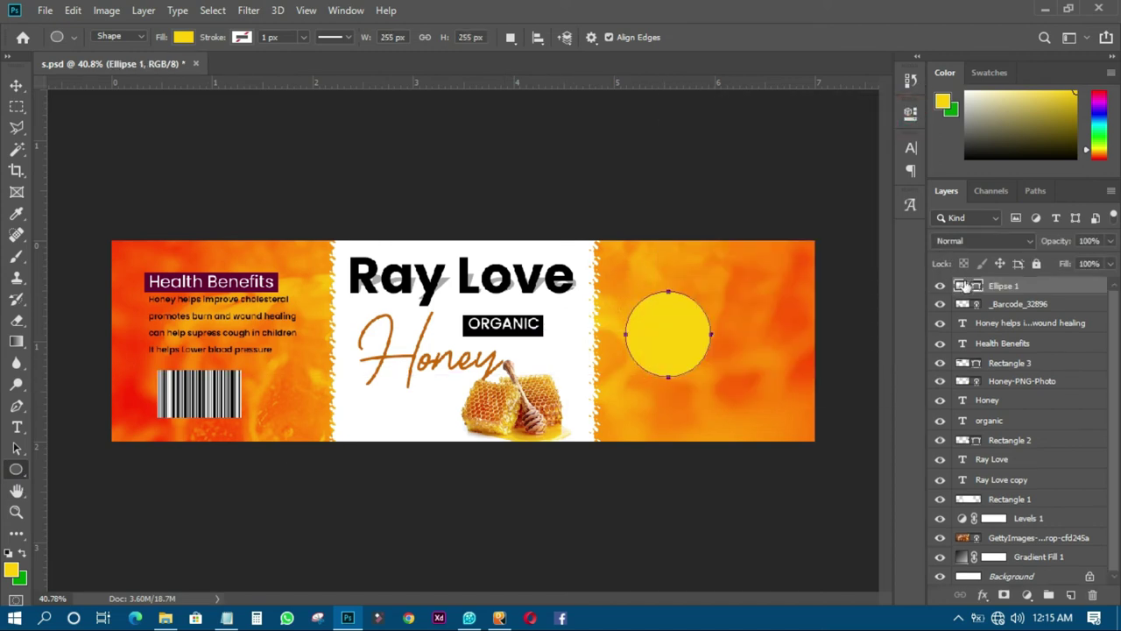
double_click(976, 286)
type("ff0000")
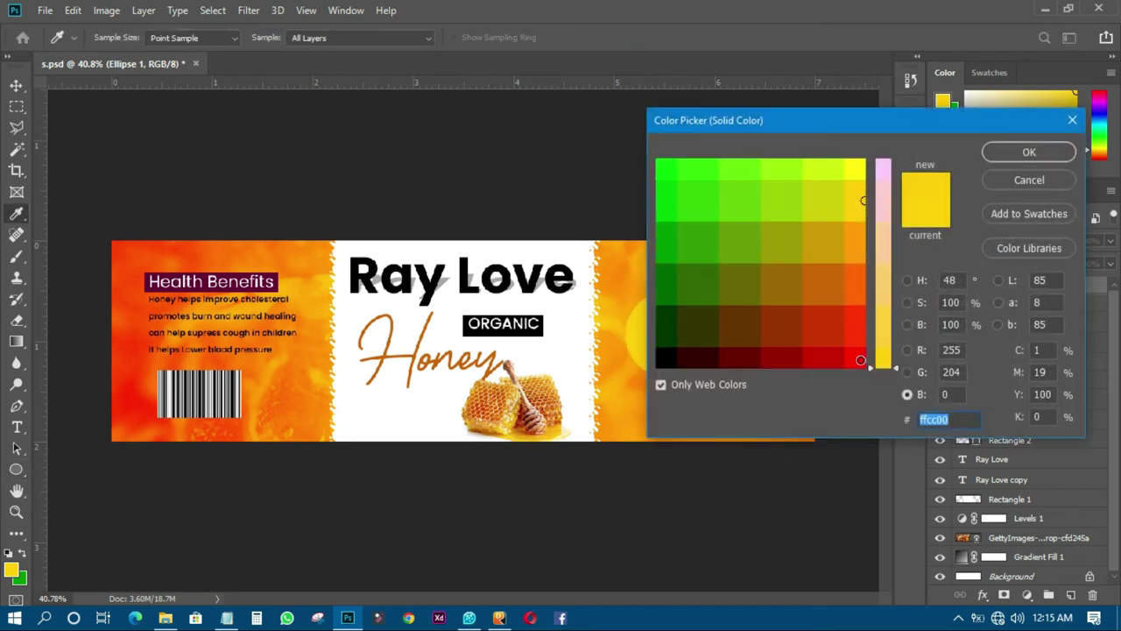
left_click(999, 149)
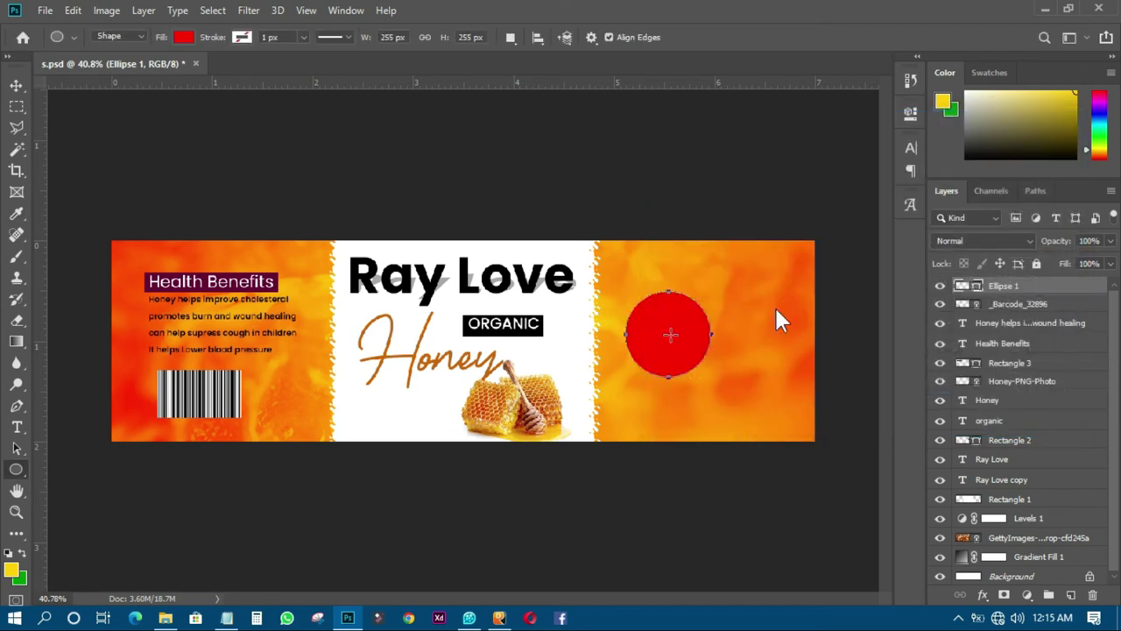
Step: Duplicate the red circle, remove the copy's fill and give it a white stroke
left_click(17, 86)
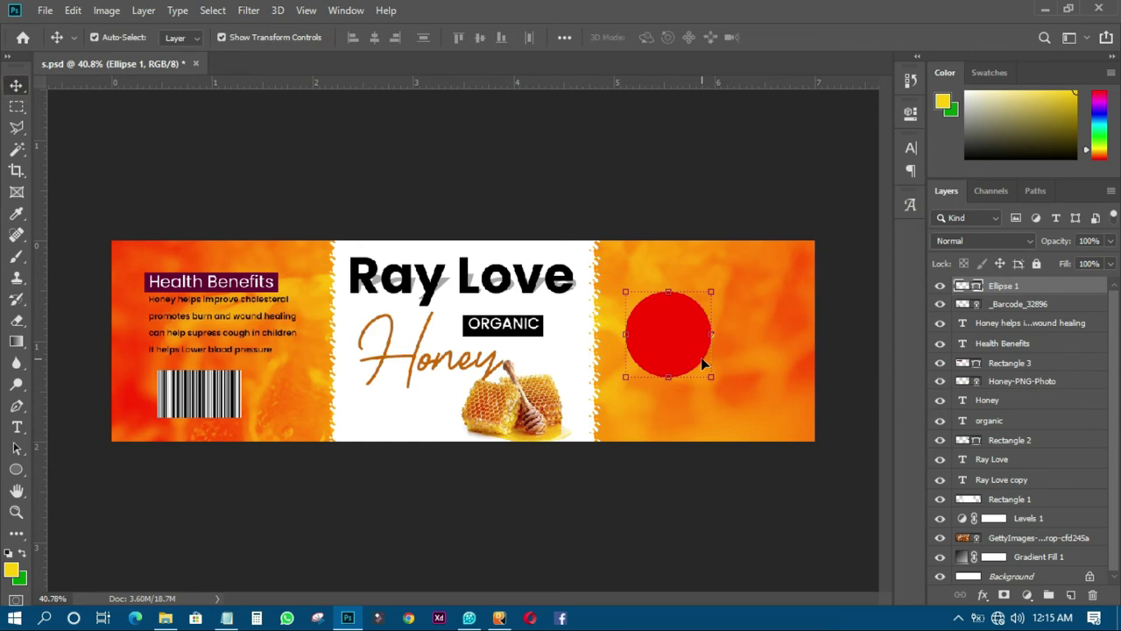
key("ctrl+j")
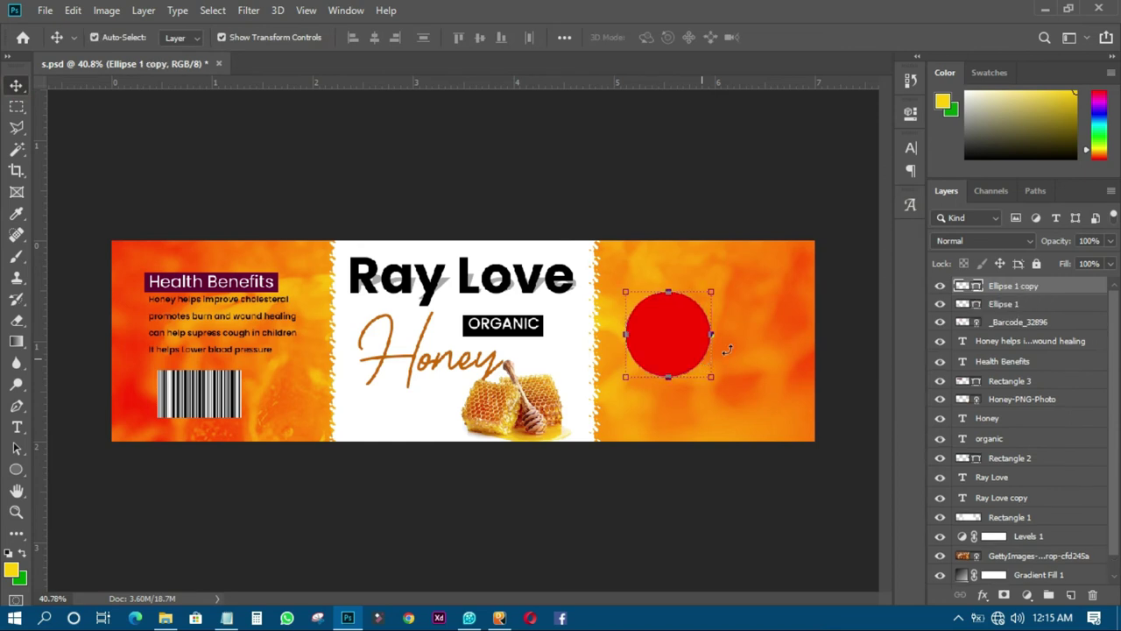
left_click(911, 112)
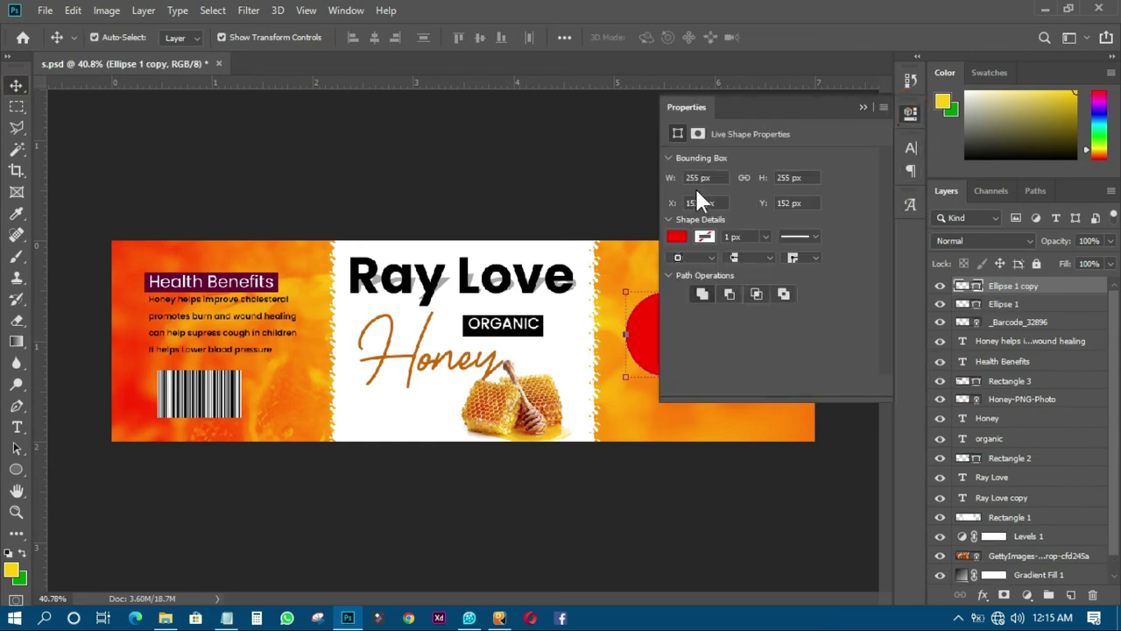
left_click(676, 235)
left_click(688, 267)
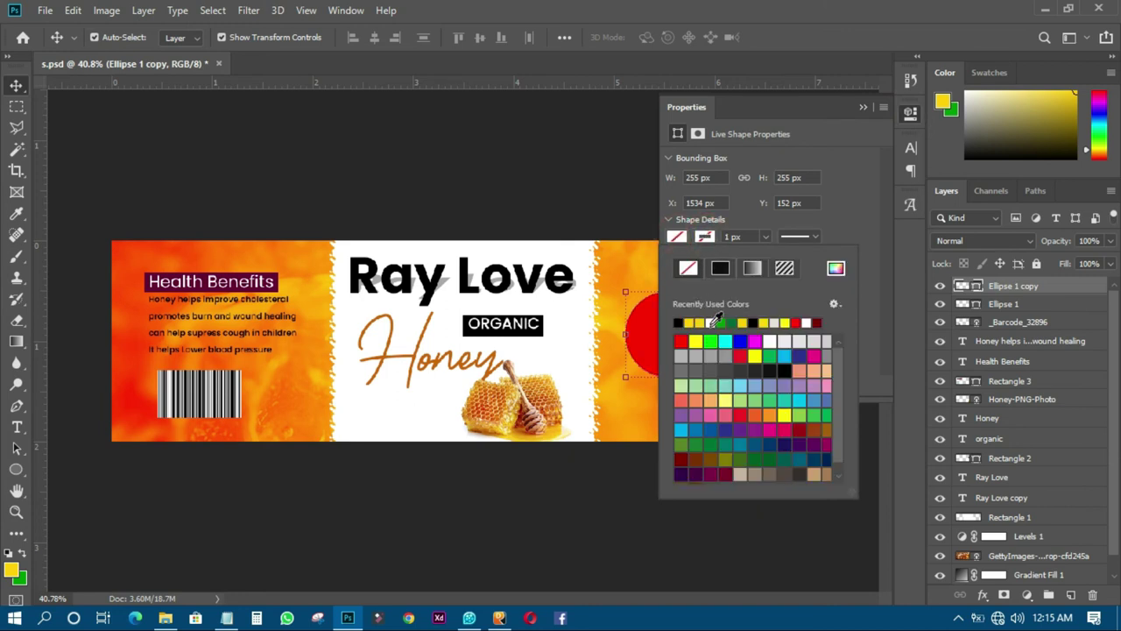
left_click(750, 250)
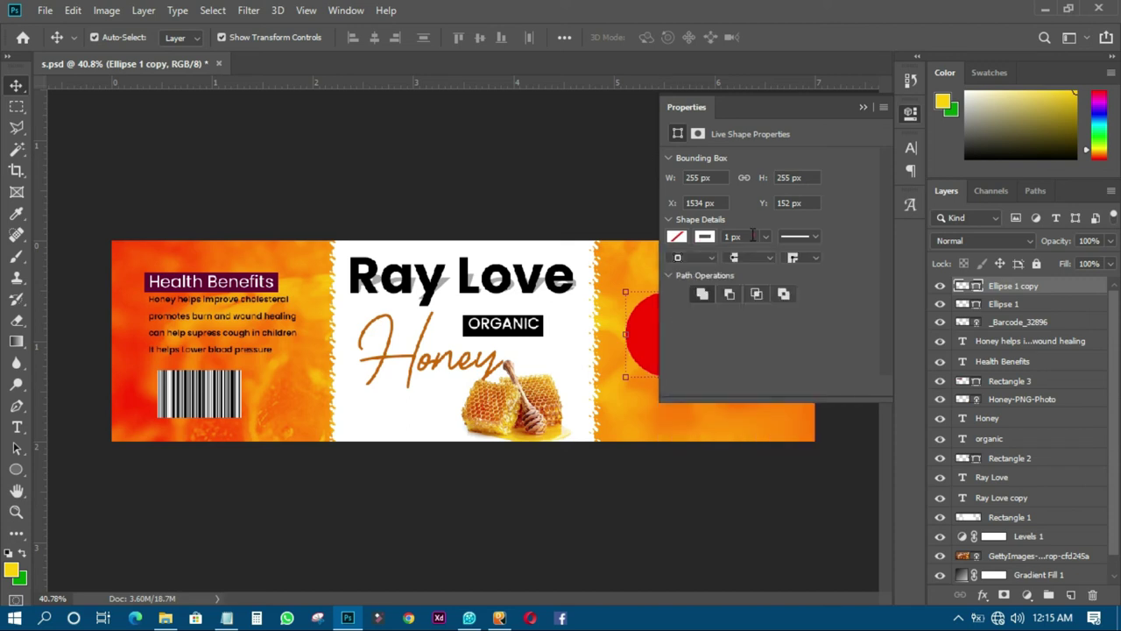
Step: Set the copied circle's stroke to 4 px wide with the dotted line style
left_click(743, 237)
type("4")
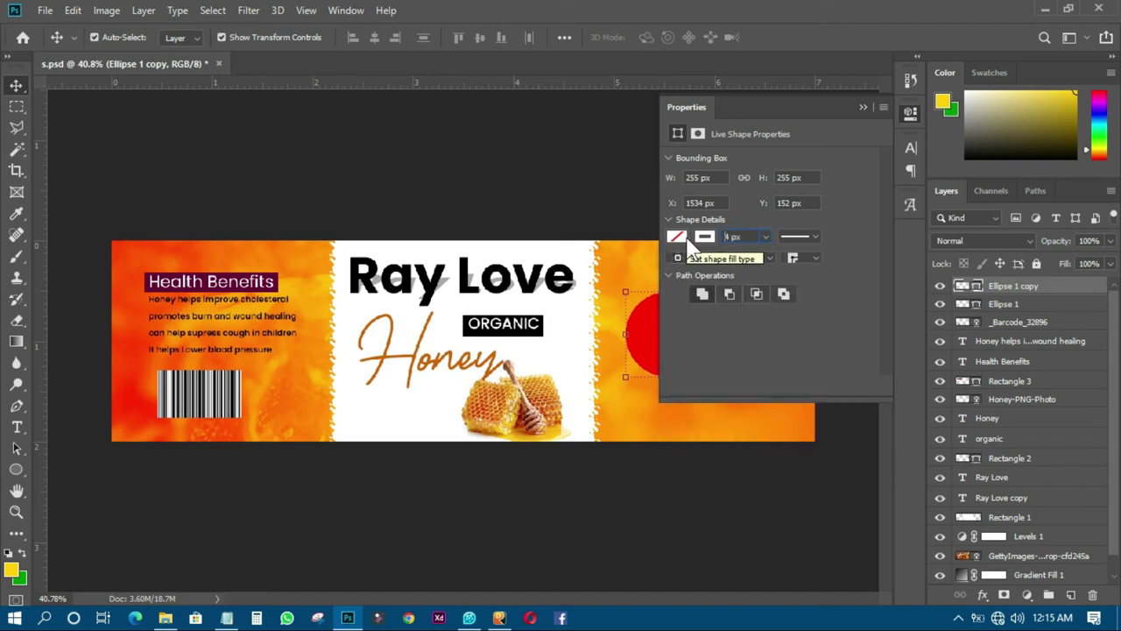
key("Return")
left_click(797, 237)
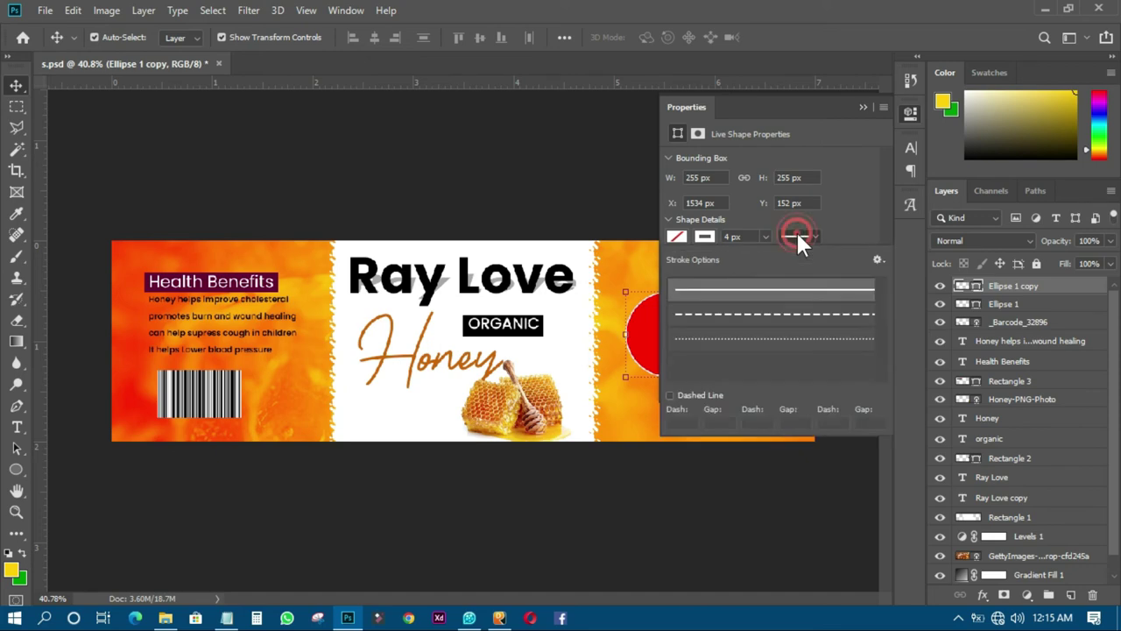
left_click(753, 342)
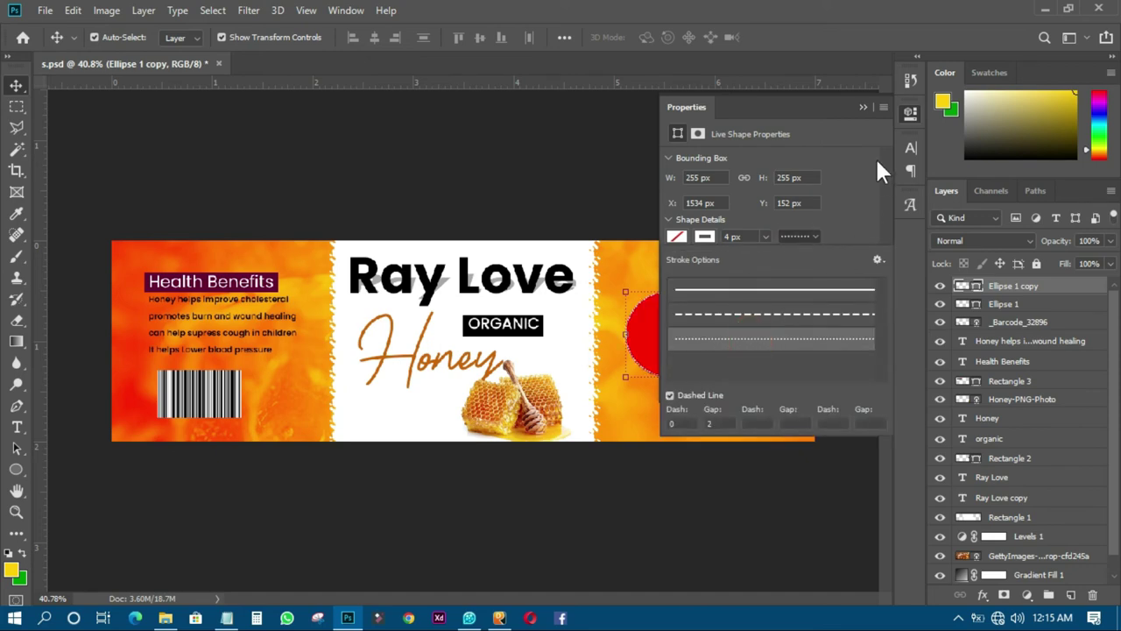
left_click(903, 114)
Step: Scale the dotted ring down about its centre so it sits slightly inside the red circle's edge
scroll(721, 339, "up", 8)
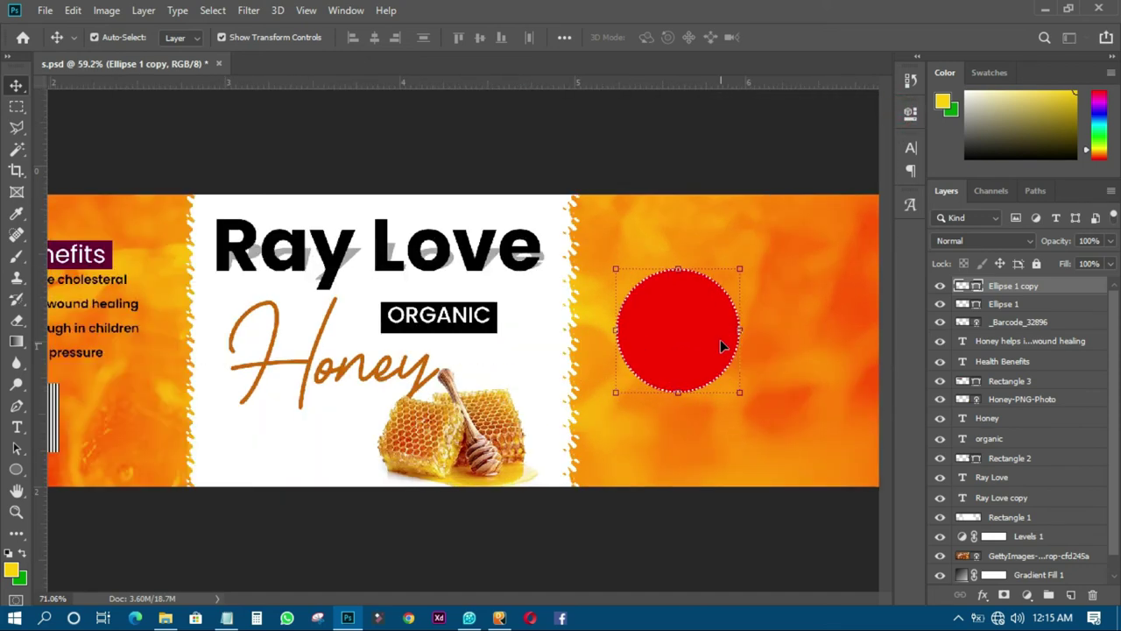
scroll(720, 338, "up", 2)
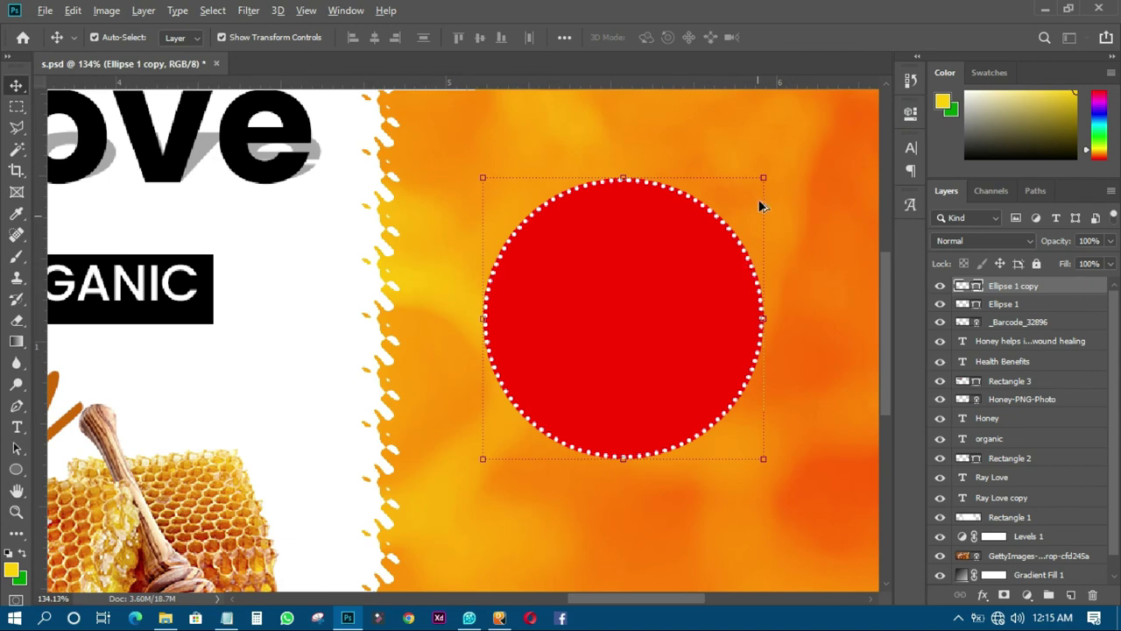
left_click_drag(763, 176, 745, 196)
left_click(786, 37)
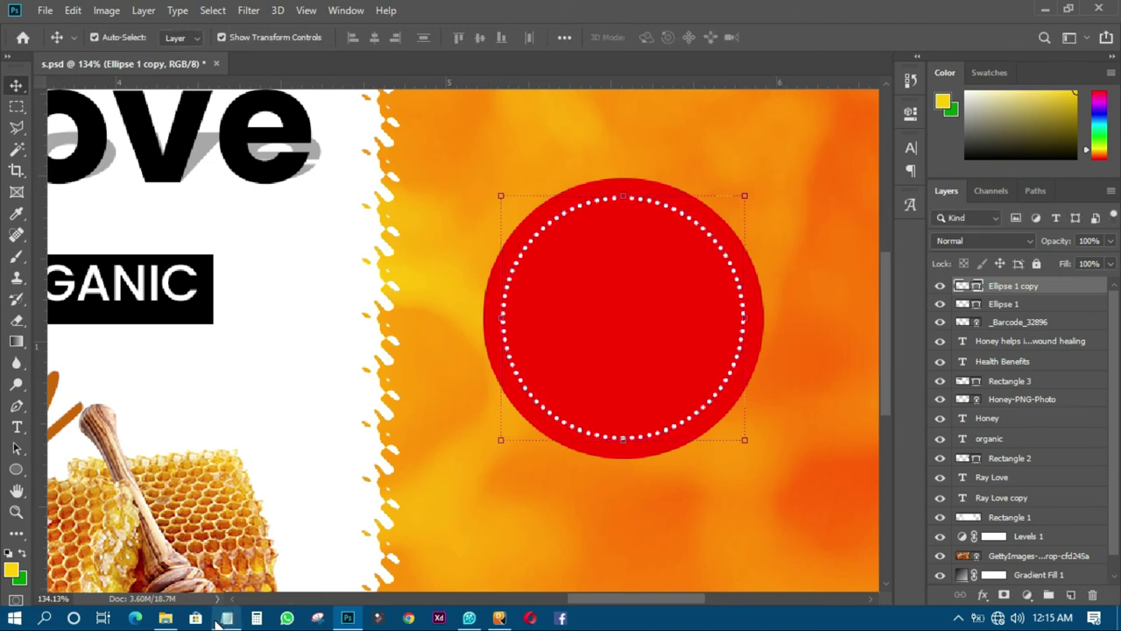
Step: Switch to the info file in Notepad, copy the "100% Natural" line and return to Photoshop
left_click(227, 618)
left_click_drag(518, 270, 463, 272)
right_click(482, 268)
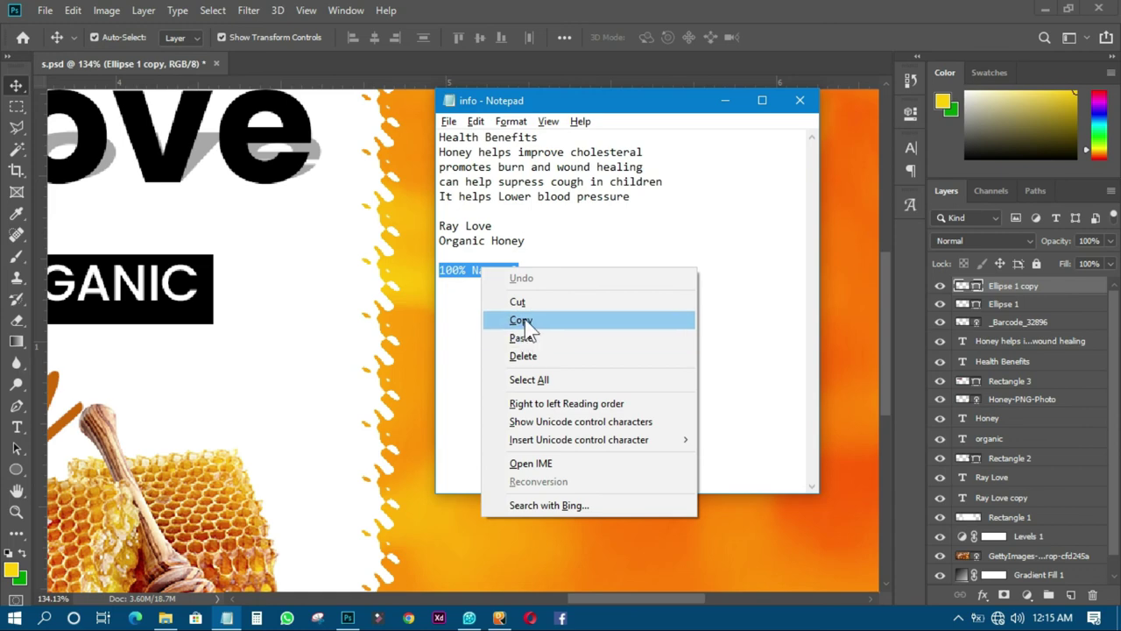
left_click(521, 320)
left_click(421, 262)
Step: Add the copied "100% Natural" as a new text layer, break it into two lines and move it onto the red circle
left_click(18, 427)
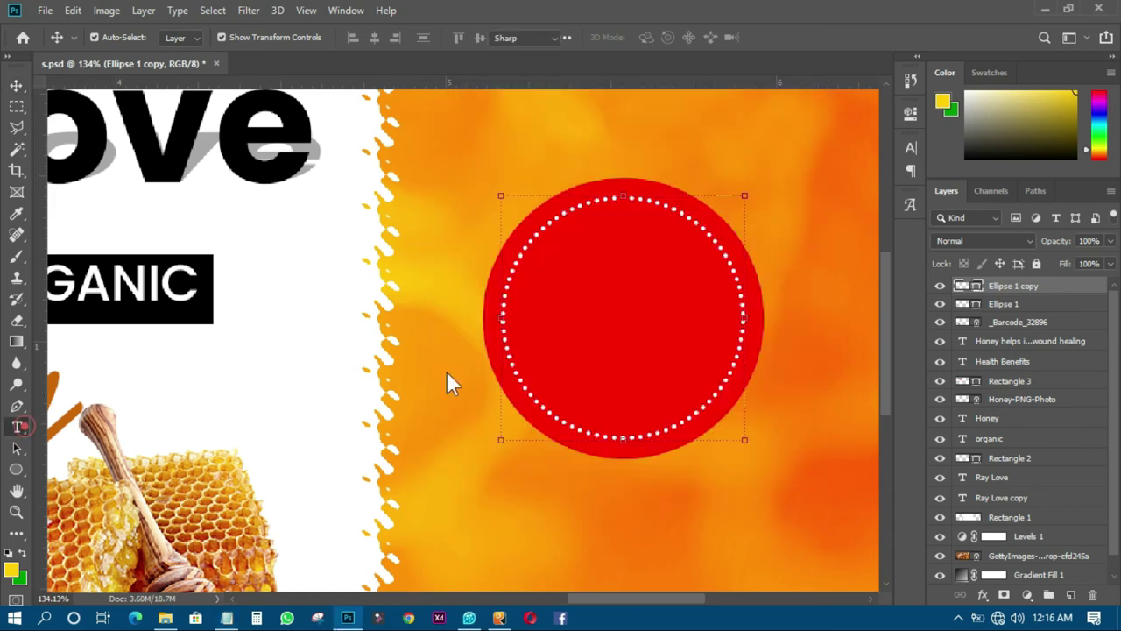
left_click(528, 151)
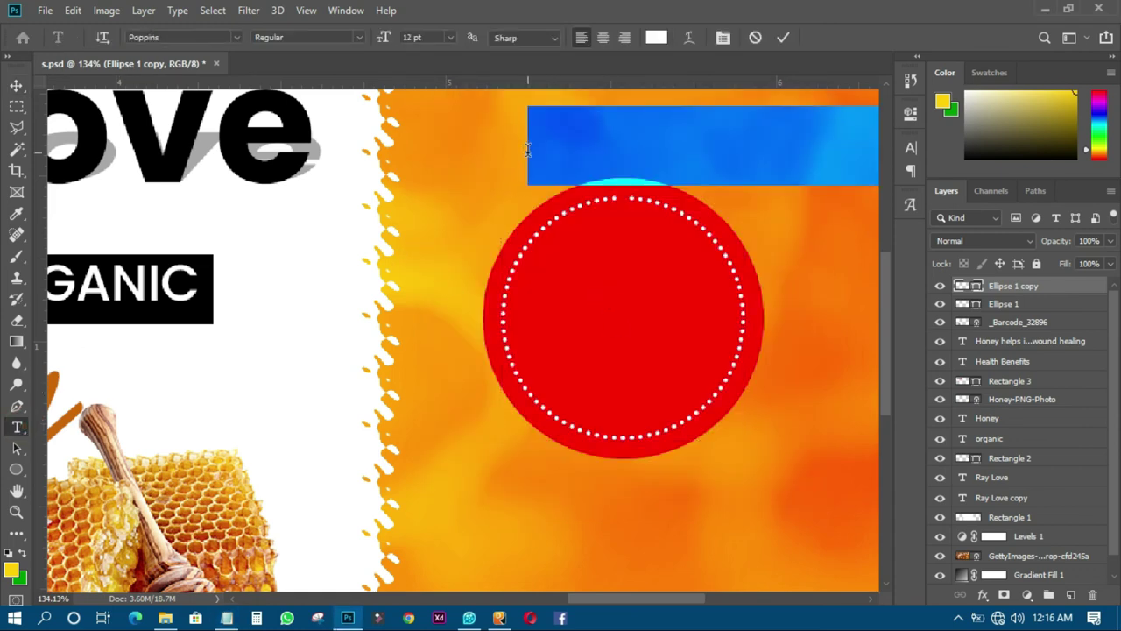
key("ctrl+v")
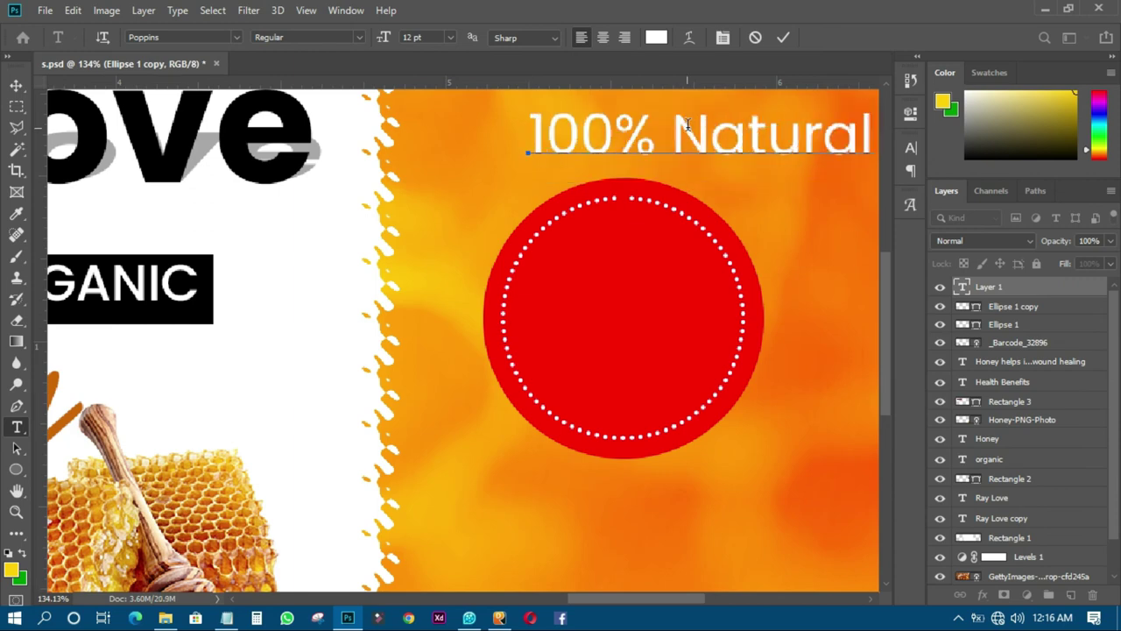
left_click(672, 134)
left_click(672, 134)
key("Return")
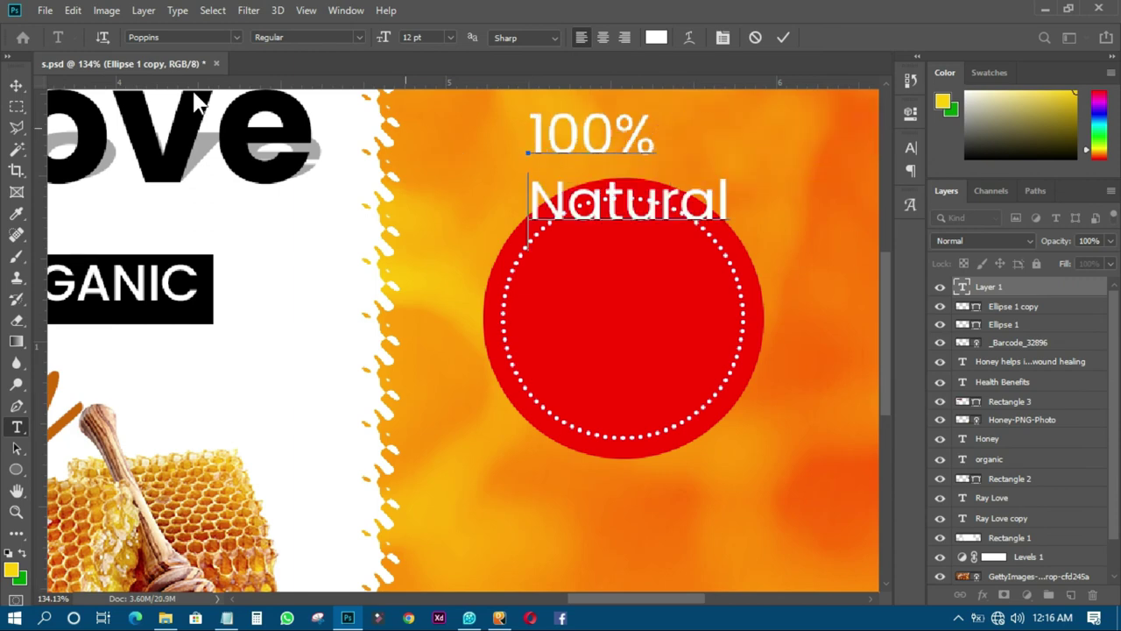
left_click(16, 85)
left_click_drag(611, 143, 629, 290)
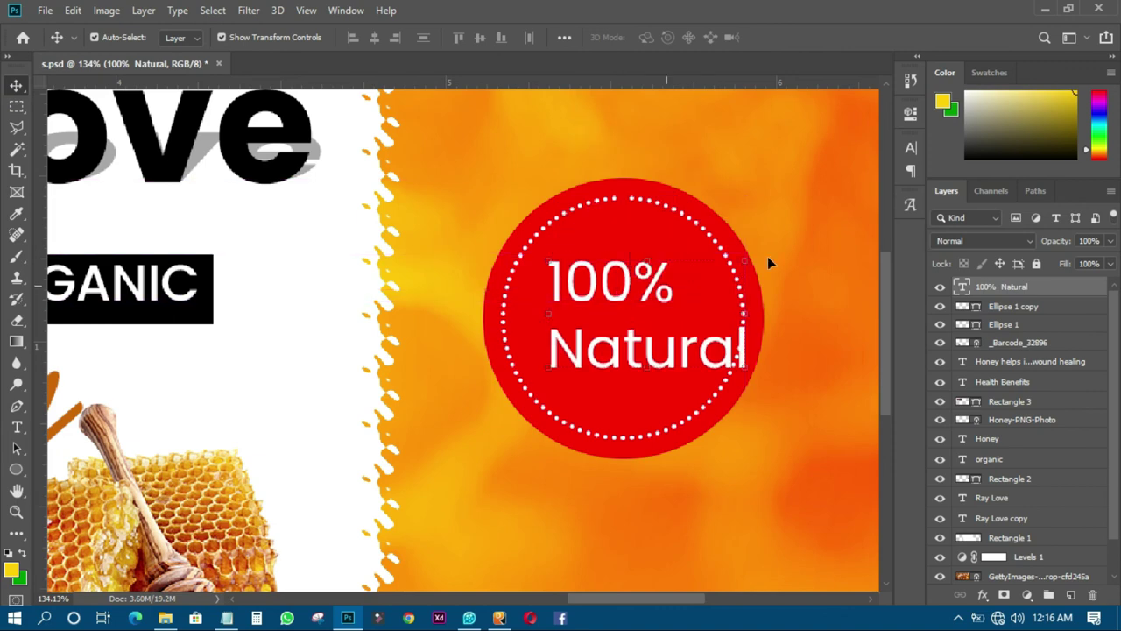
Step: Centre-align the "100% Natural" text and reposition it in the middle of the dotted ring
left_click(917, 147)
left_click(917, 147)
left_click(912, 204)
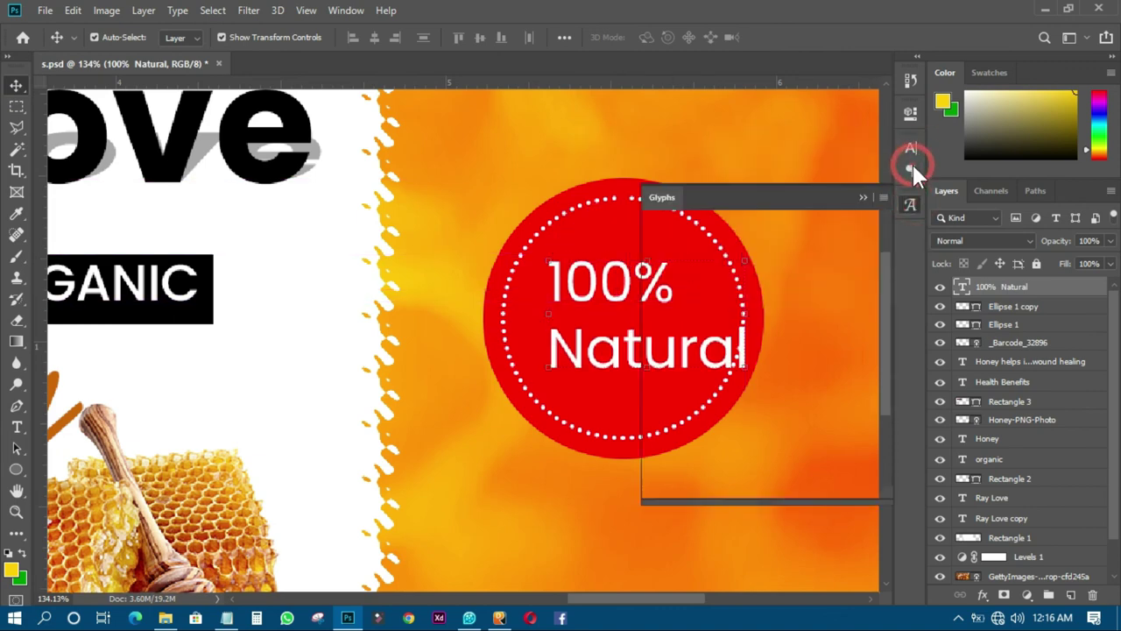
left_click(912, 163)
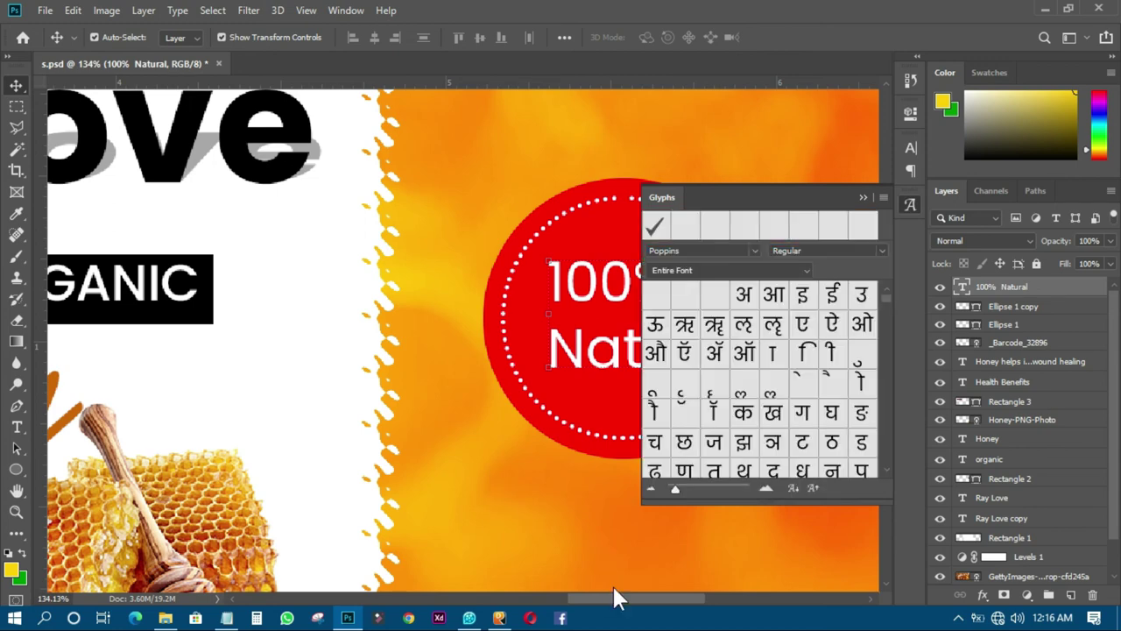
left_click_drag(613, 598, 646, 598)
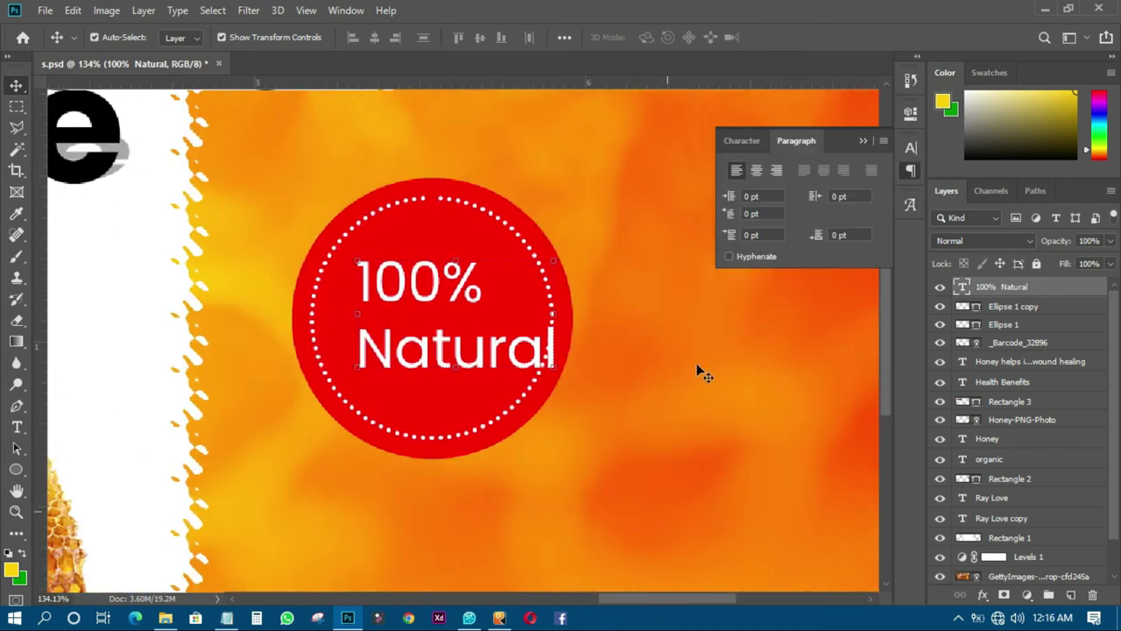
left_click(757, 171)
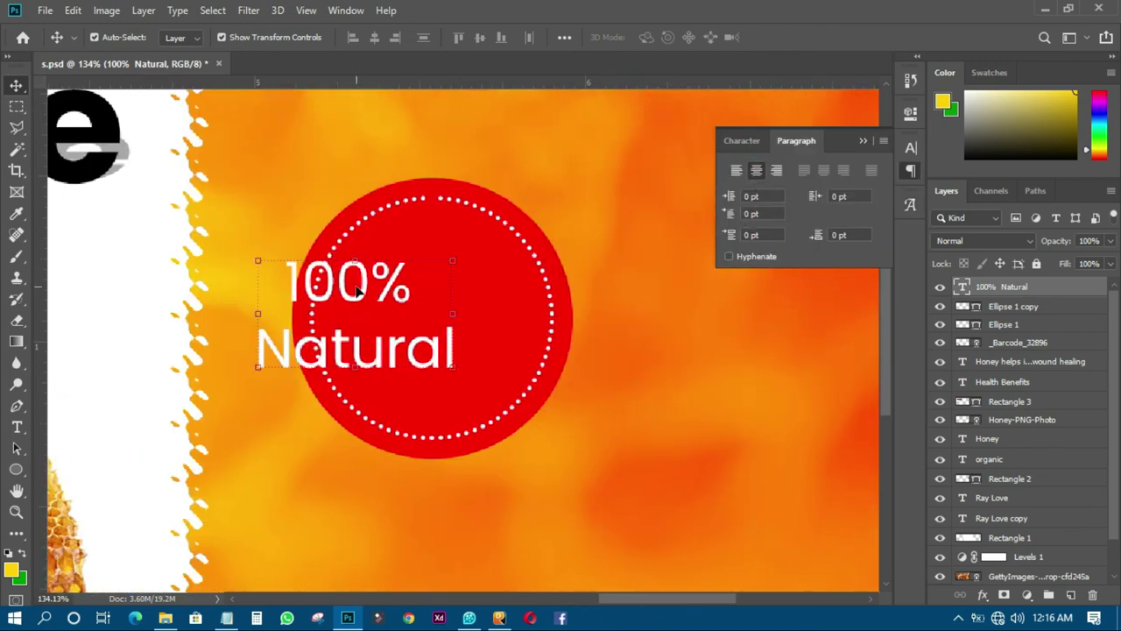
left_click_drag(357, 291, 442, 291)
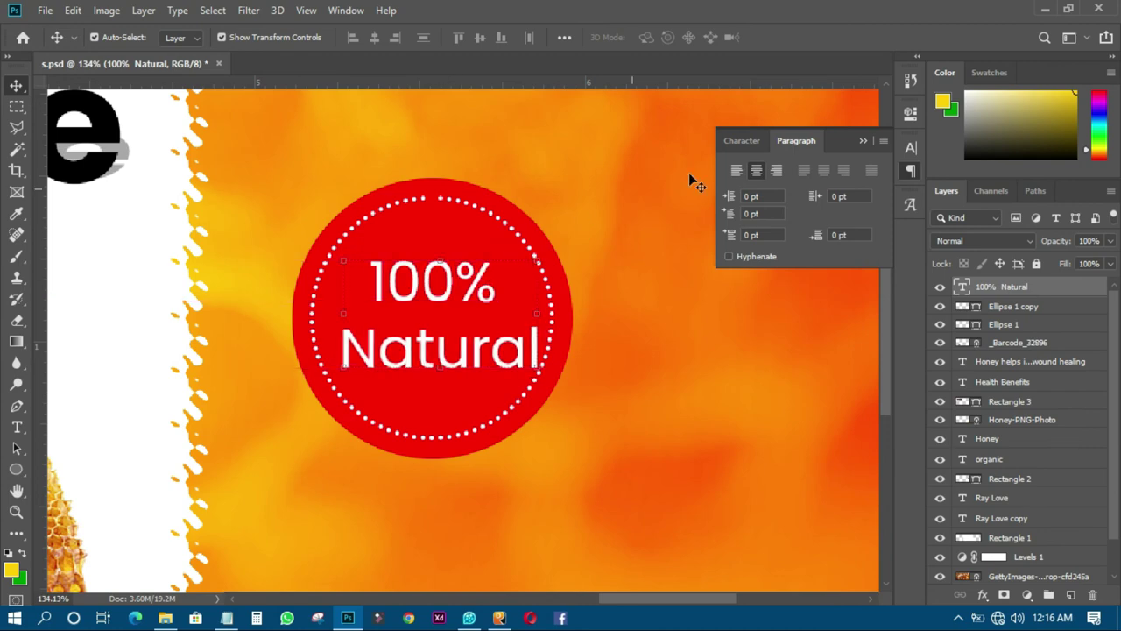
Step: Set the "100% Natural" text's leading to 10 pt and shift the text slightly down within the ring
left_click(740, 142)
left_click(882, 190)
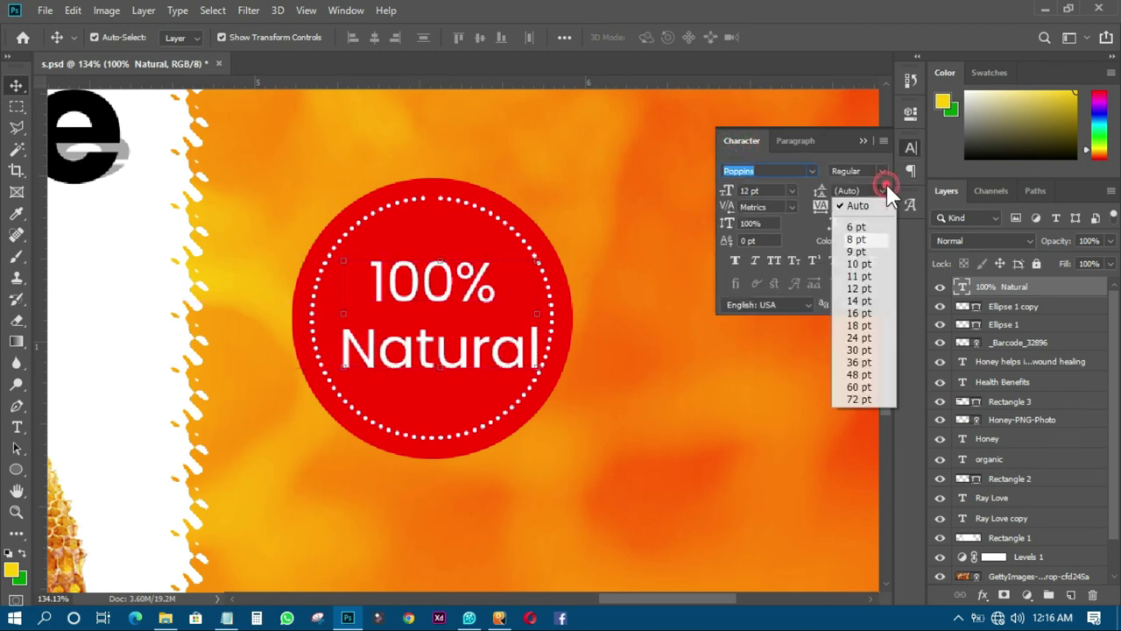
left_click(863, 288)
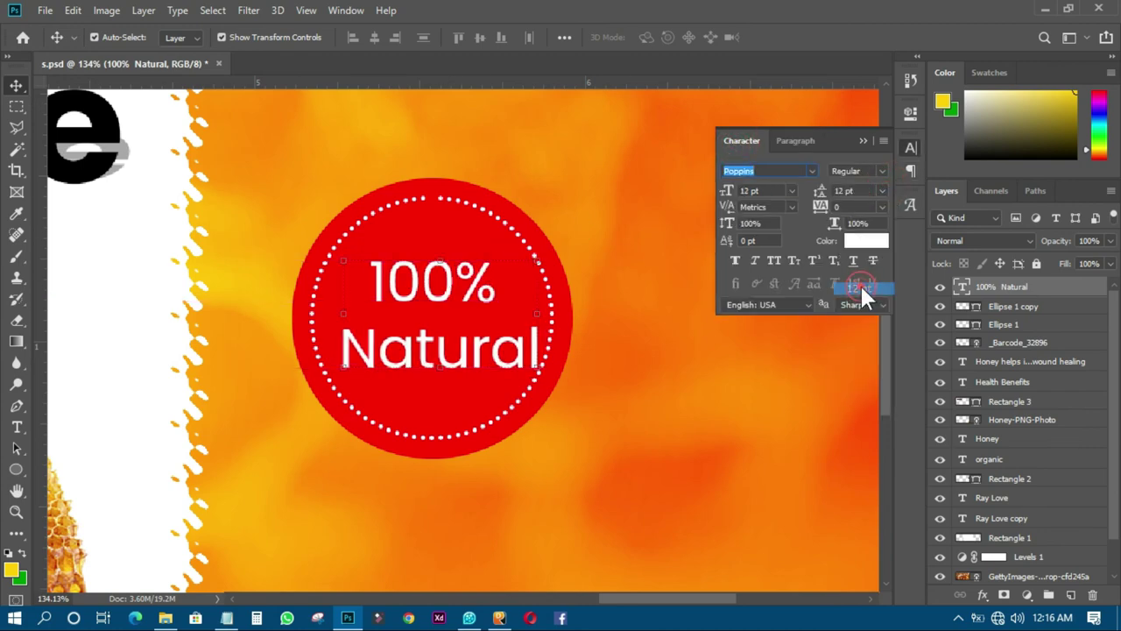
left_click(881, 190)
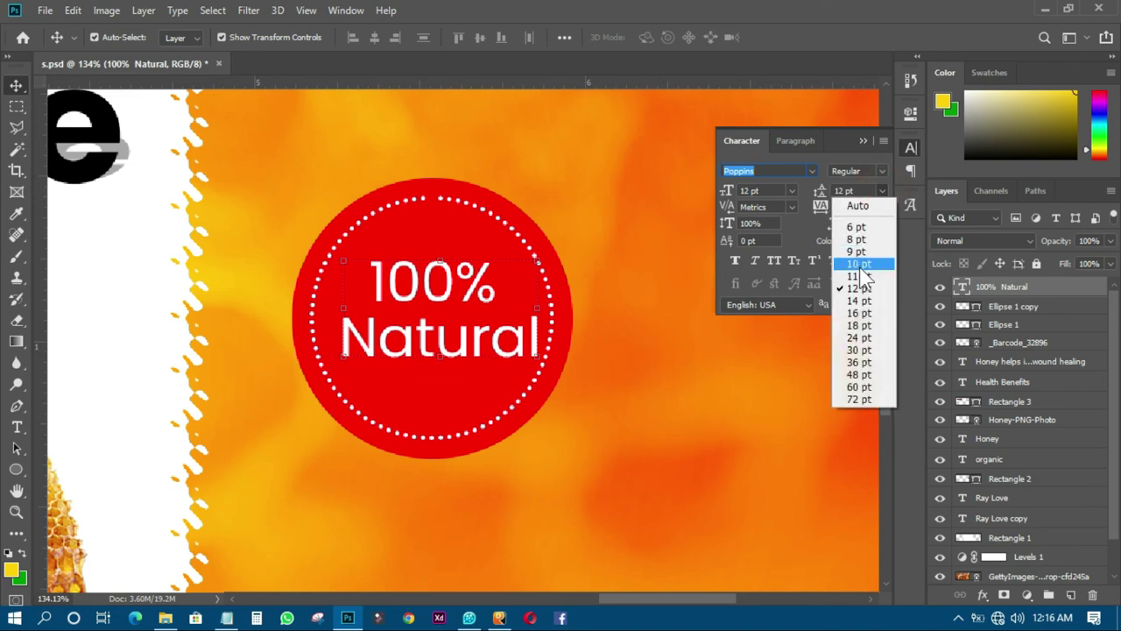
left_click(854, 272)
left_click_drag(448, 290, 447, 300)
key("ctrl+0")
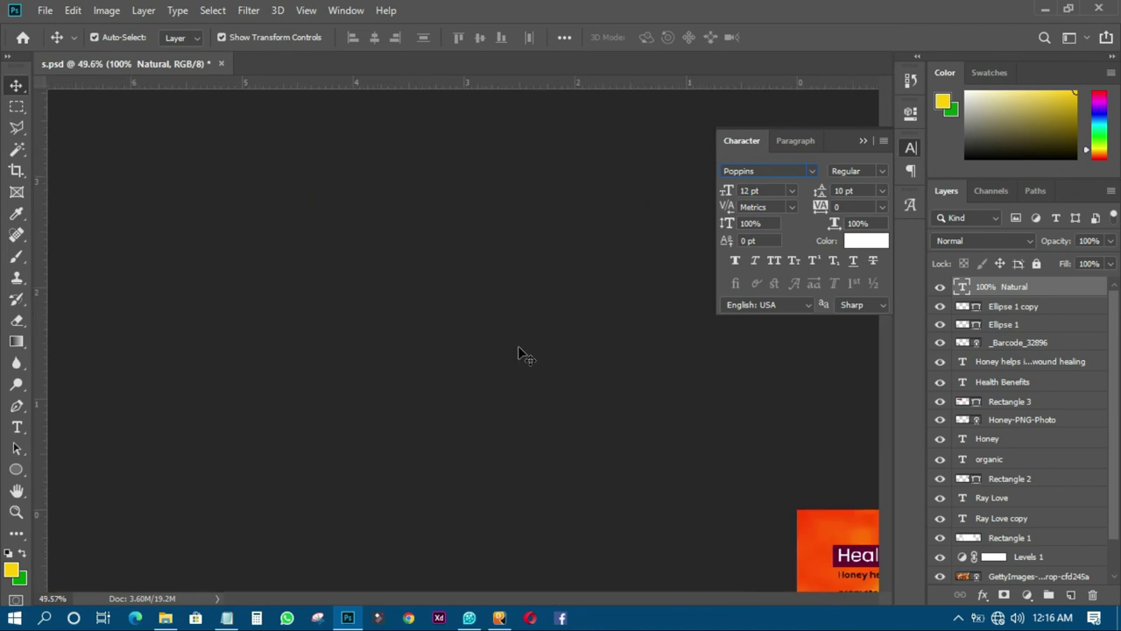
left_click(913, 151)
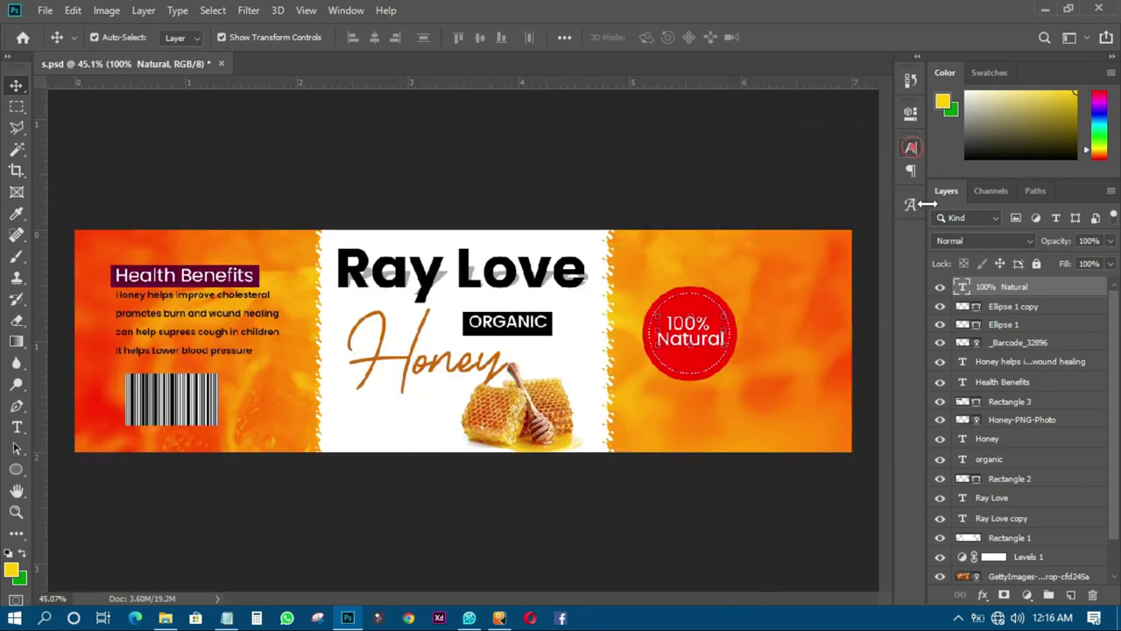
Step: Move the "100% Natural" text together with its red circle and dotted ring onto the white panel's right edge and save the document
left_click(1004, 325, "shift")
left_click_drag(702, 346, 659, 367)
left_click(630, 159)
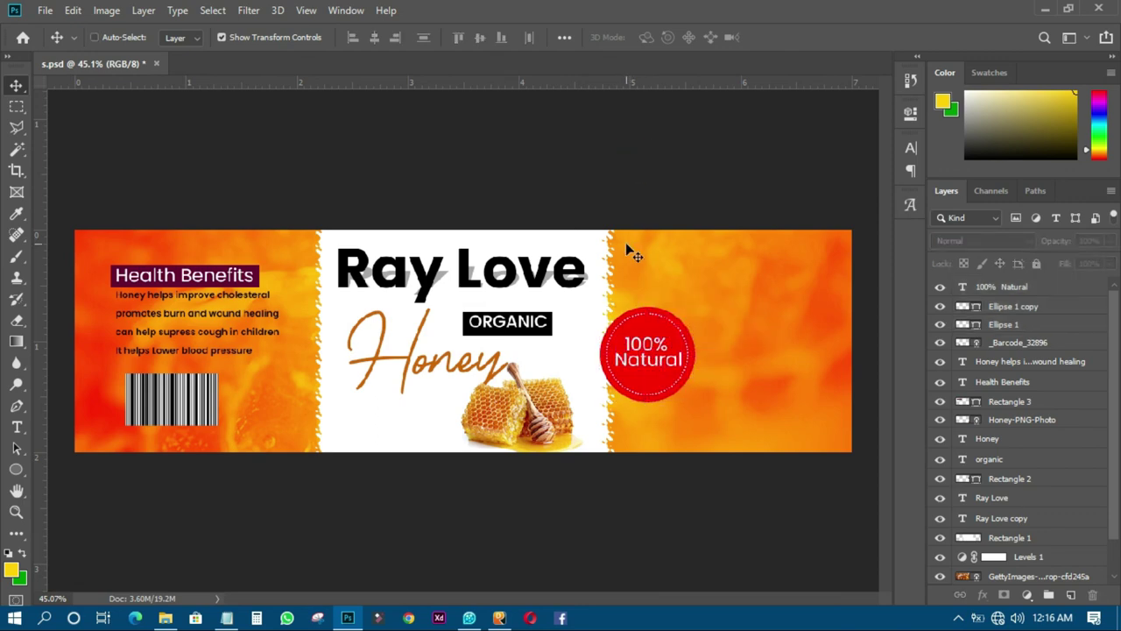
key("ctrl+s")
key("ctrl+minus")
key("ctrl+plus")
key("ctrl+plus")
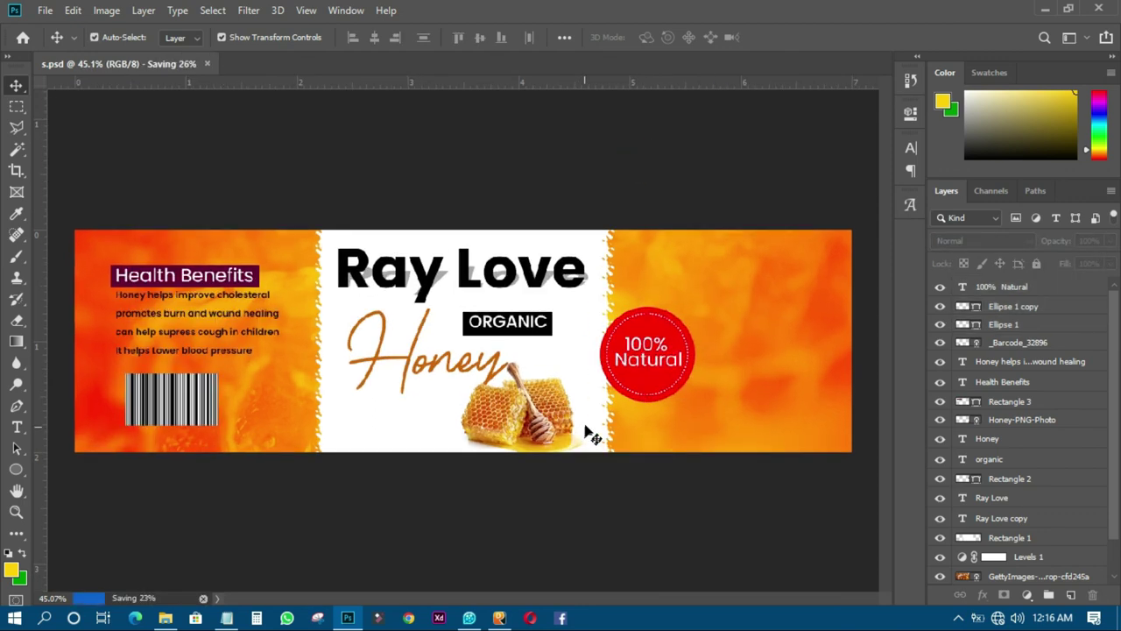
key("ctrl+minus")
key("ctrl+plus")
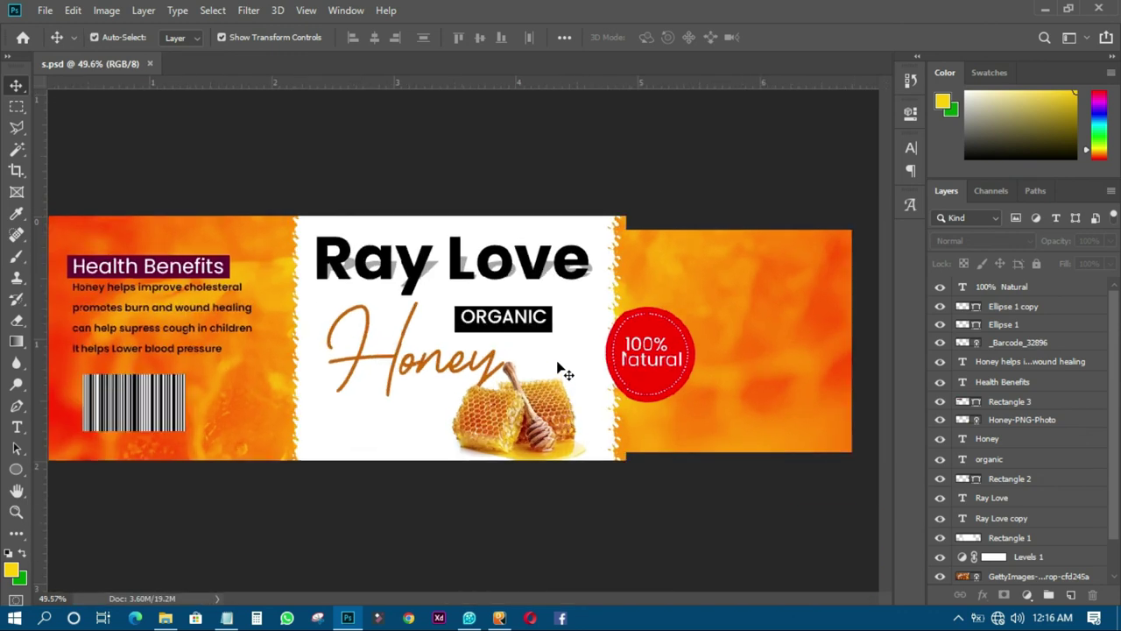
left_click(500, 491)
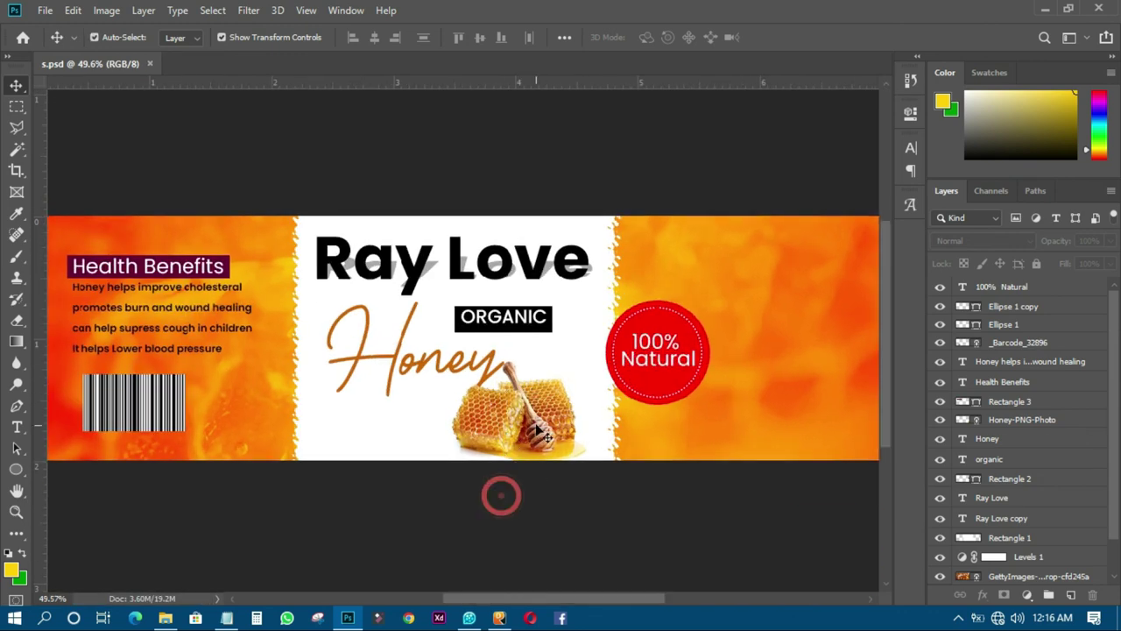
Step: Nudge the honeycomb image to the right and the Ray Love title slightly left on the white panel, and save the document
mouse_move(523, 417)
left_mouse_down()
mouse_move(558, 405)
mouse_move(531, 411)
left_mouse_up()
left_click(480, 508)
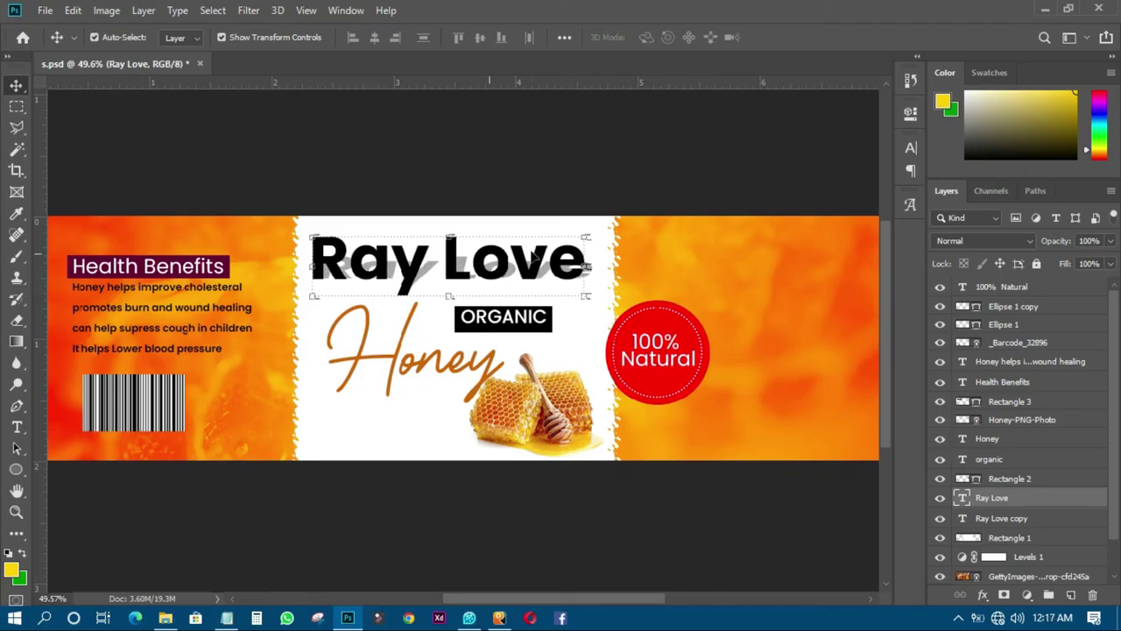
left_click(557, 163)
scroll(524, 301, "down", 1)
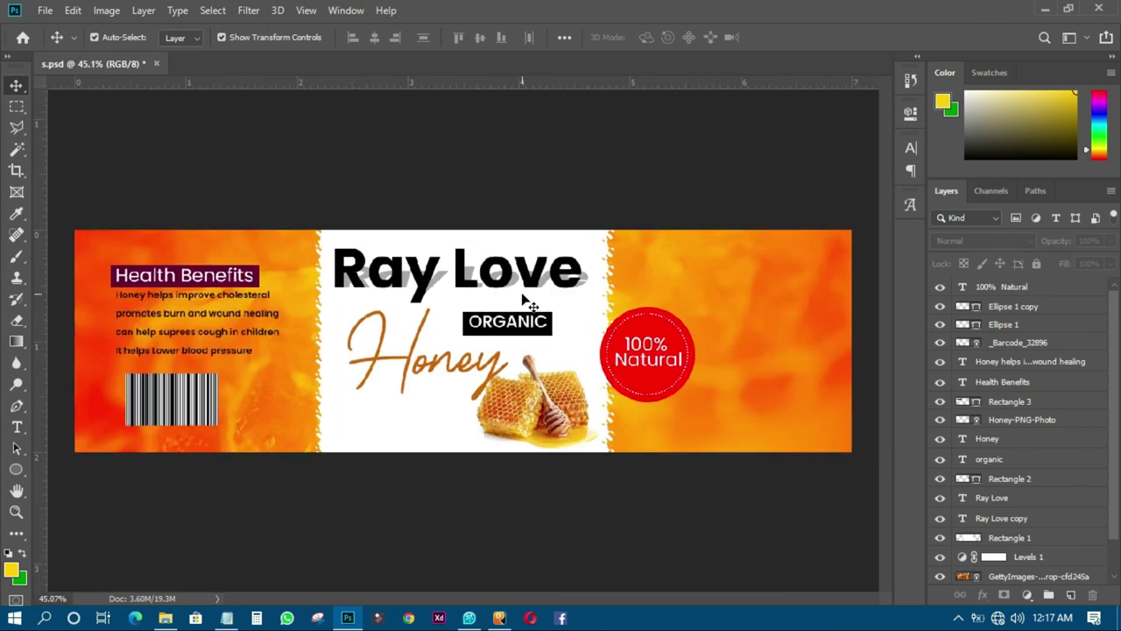
key("ctrl+s")
scroll(547, 363, "down", 1)
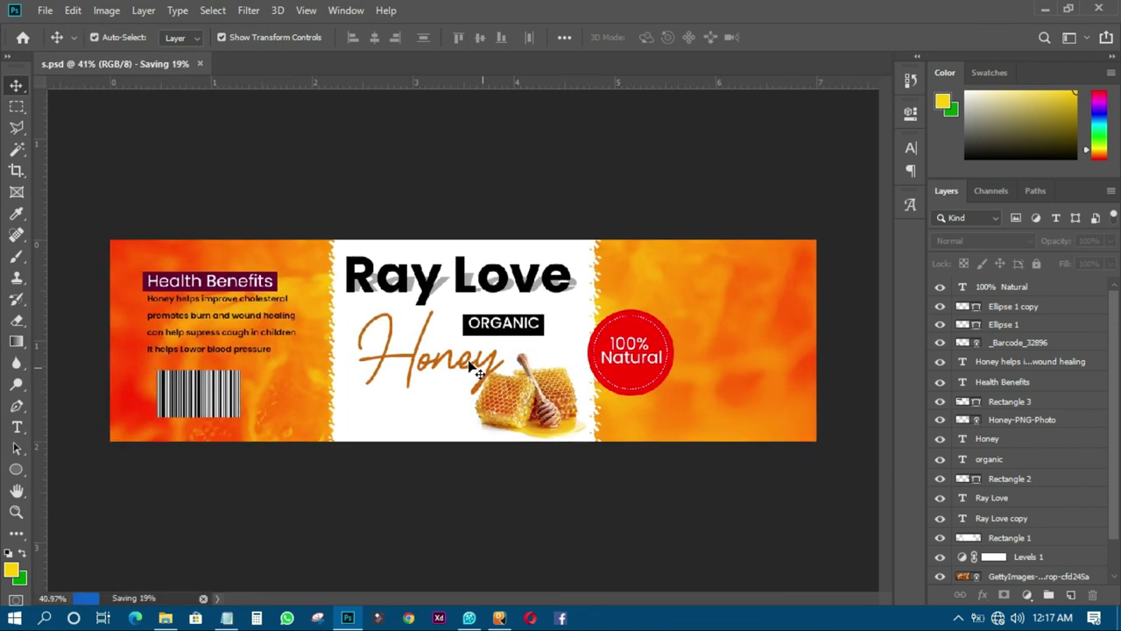
Step: Move the health-benefits text block slightly down, between the Health Benefits heading and the barcode
left_click(477, 368)
left_click(452, 213)
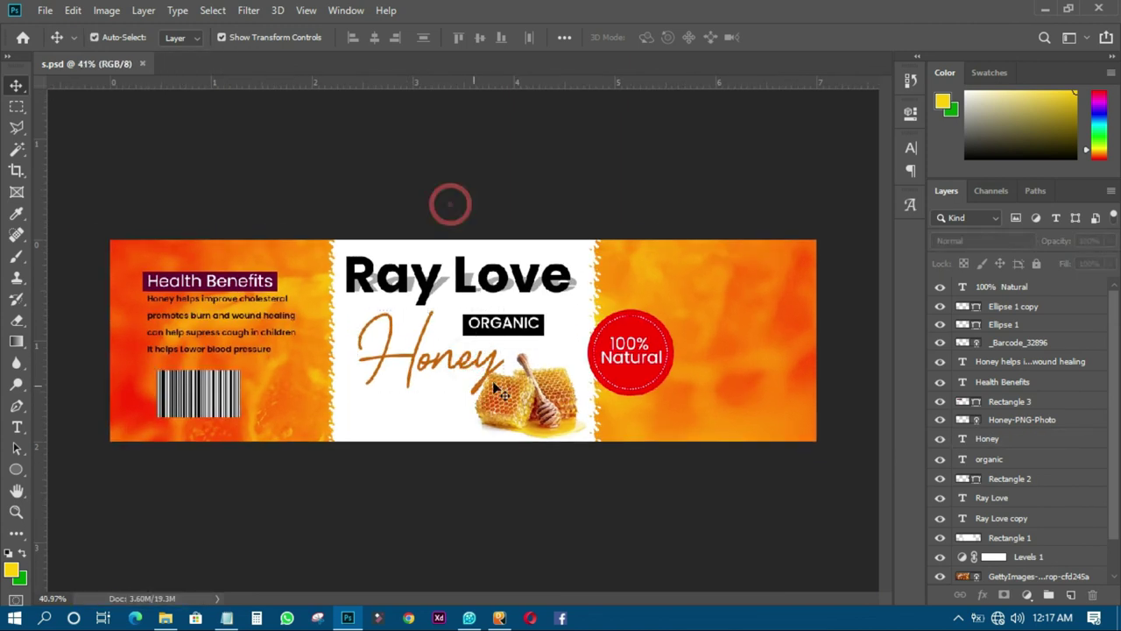
left_click(506, 211)
scroll(482, 382, "down", 3)
scroll(485, 377, "up", 3)
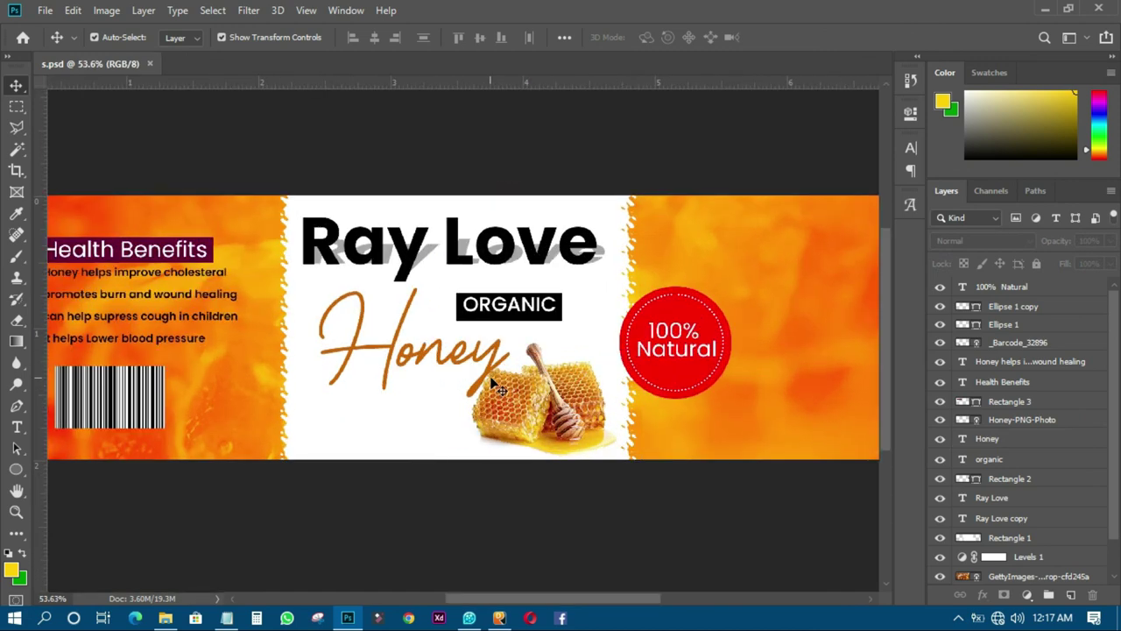
scroll(493, 375, "down", 4)
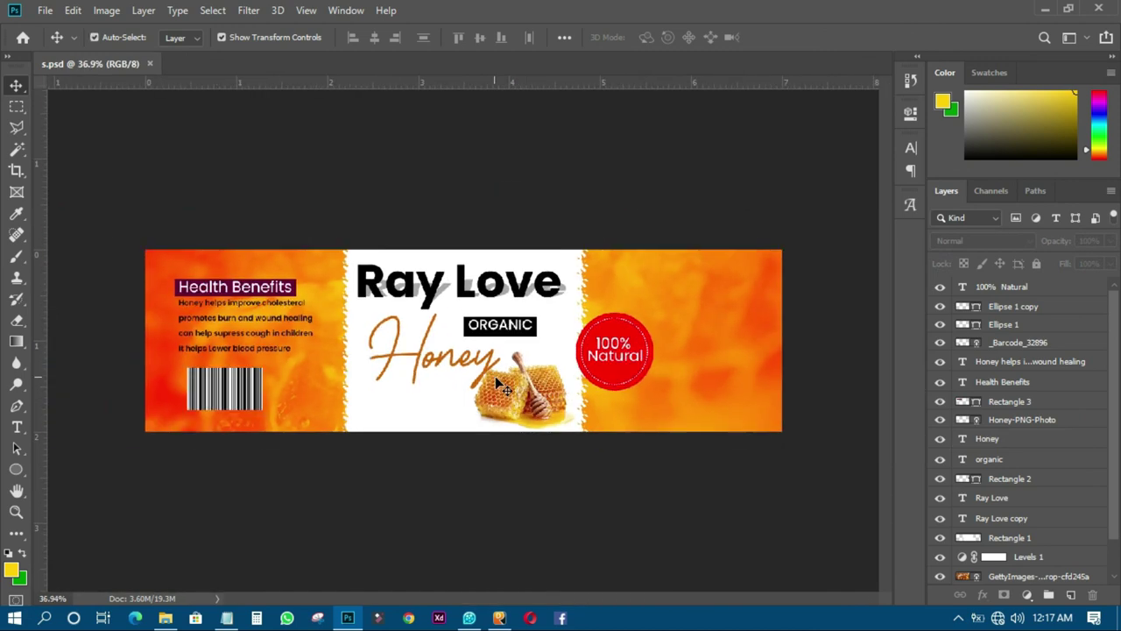
left_click_drag(285, 338, 285, 344)
left_click(319, 228)
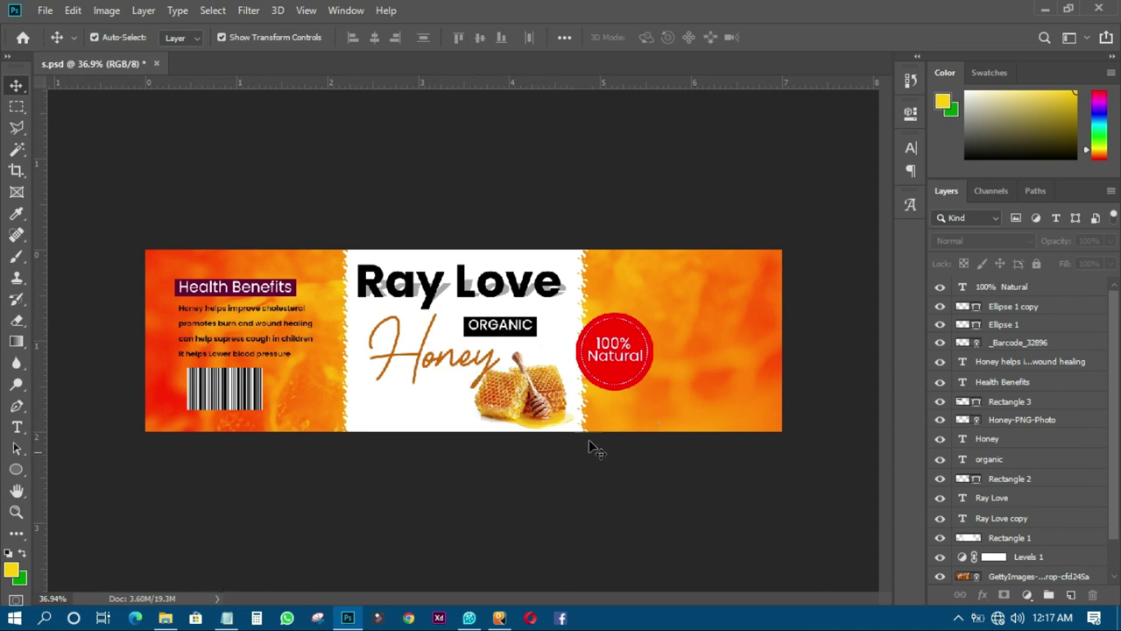
Step: Check the label wording in the info file in Notepad and return to Photoshop
left_click(226, 618)
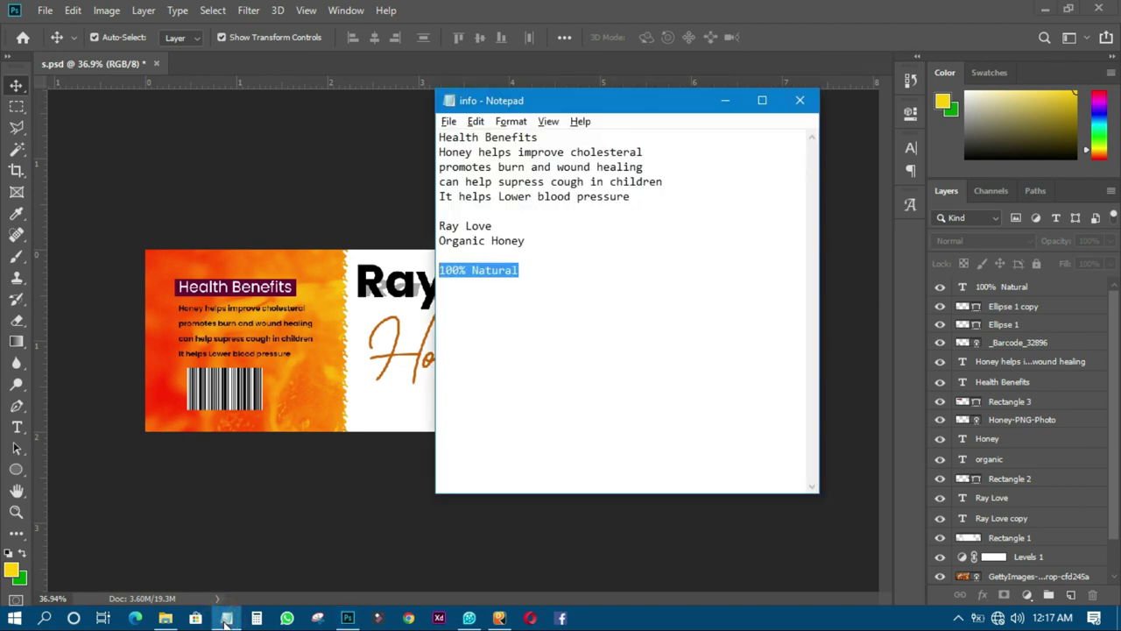
left_click(226, 618)
left_click(337, 548)
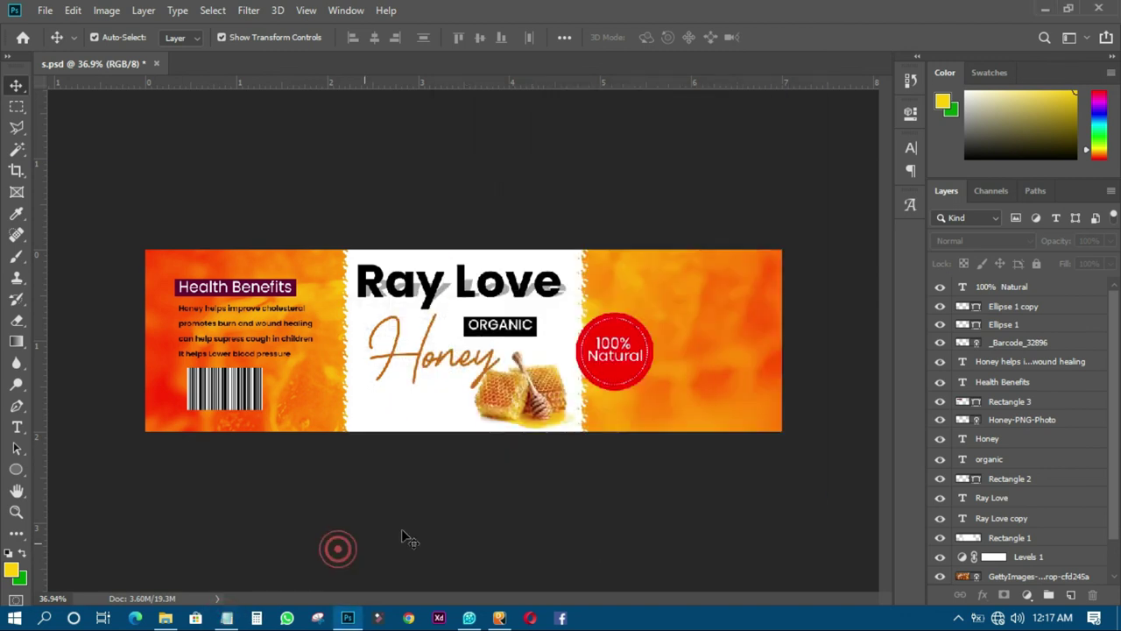